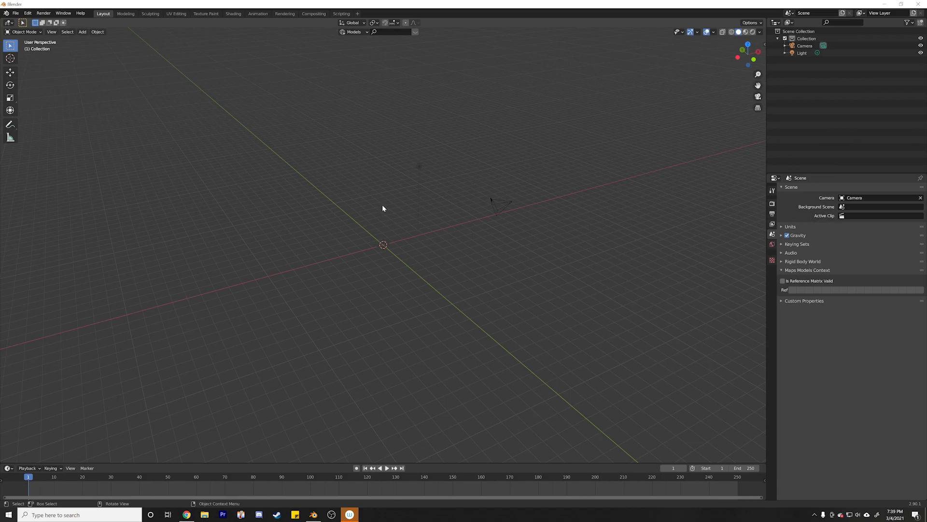
Add a plane mesh as the scene's ground
middle_drag(386, 231, 404, 243)
key(shift)
key(shift+a)
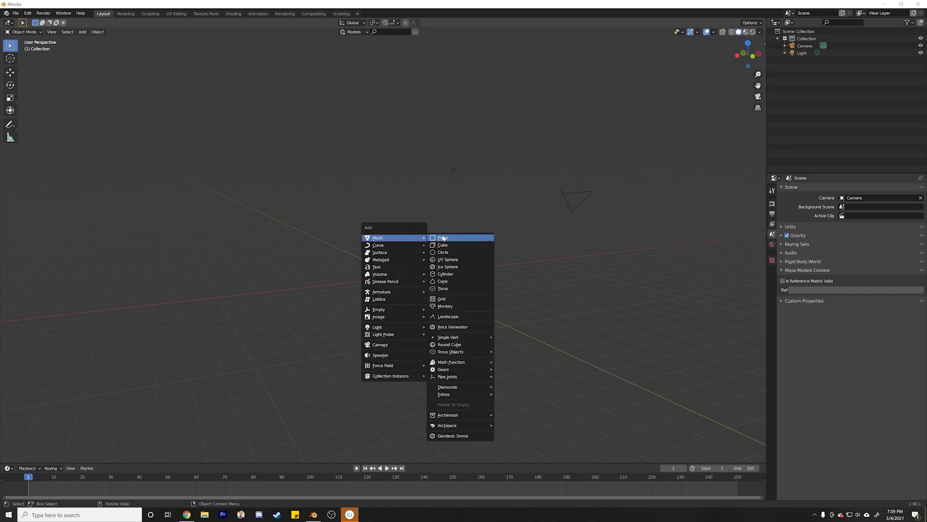
click(459, 238)
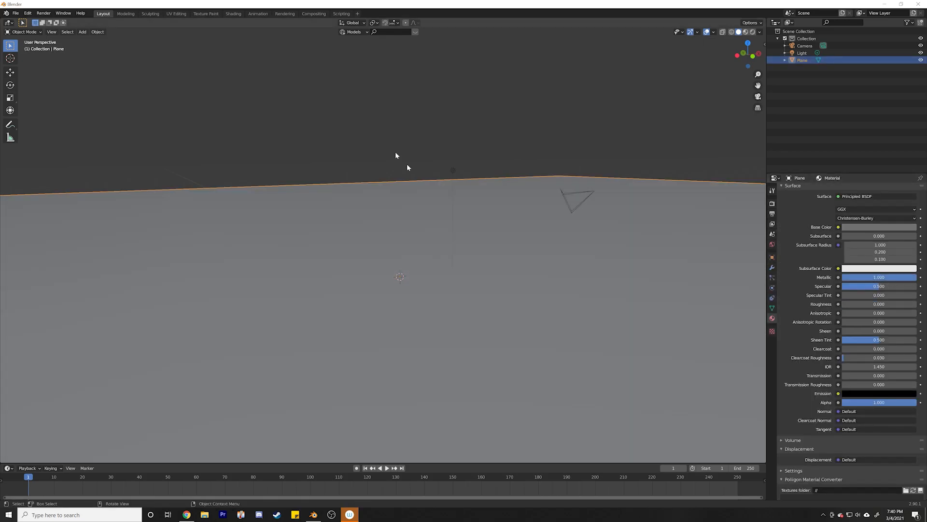
Add a cube mesh, raise it above the ground plane along Z and rotate it to a tilted angle
key(shift+a)
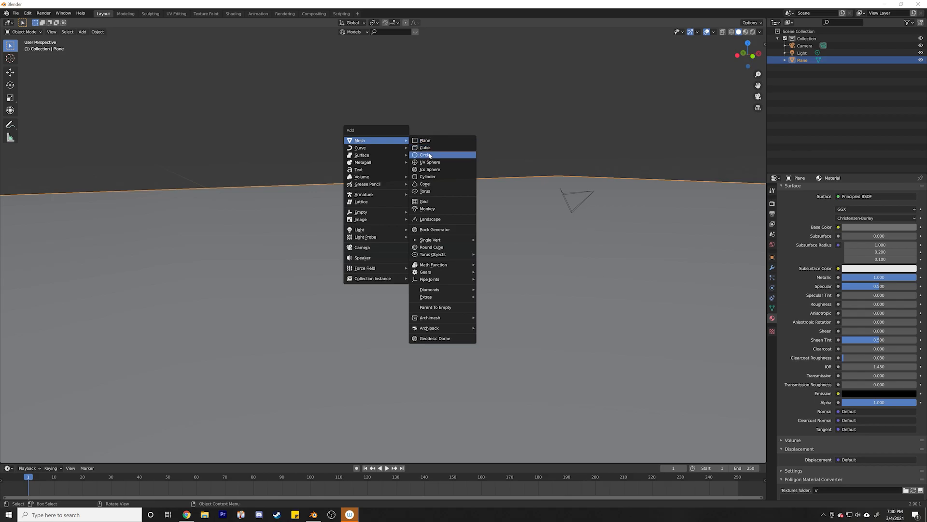
click(426, 148)
key(g)
key(z)
click(534, 257)
key(r)
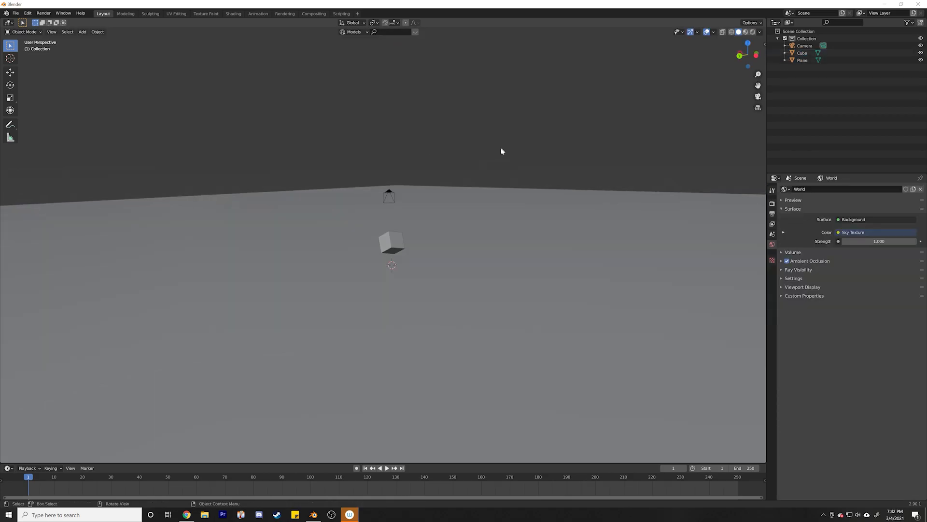
Add a UV sphere and move it along Z to float well above the cube
scroll(388, 176, up, 5)
middle_drag(390, 178, 317, 135)
scroll(371, 157, down, 7)
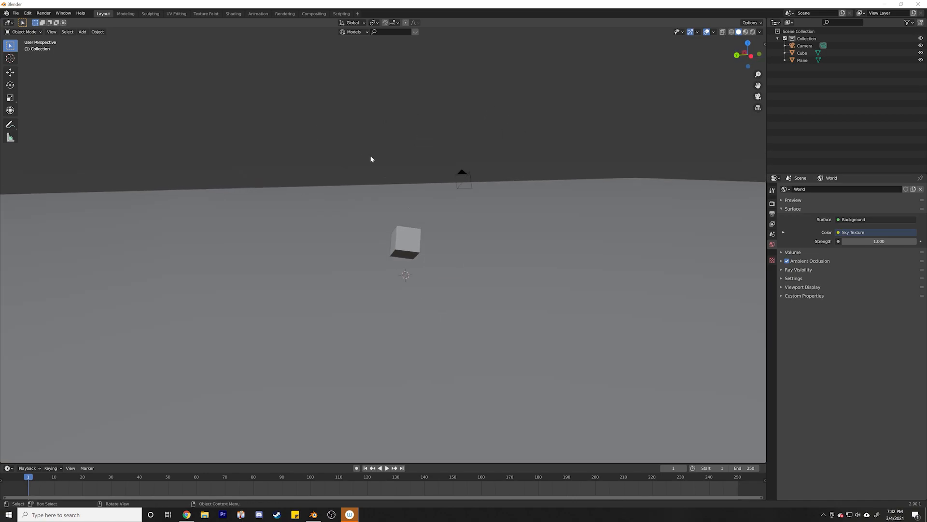
key(shift+a)
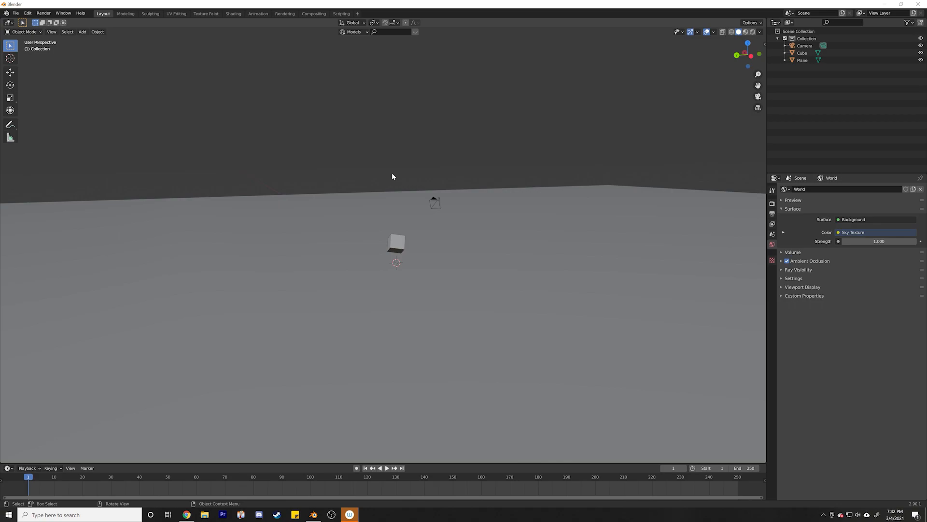
key(shift+a)
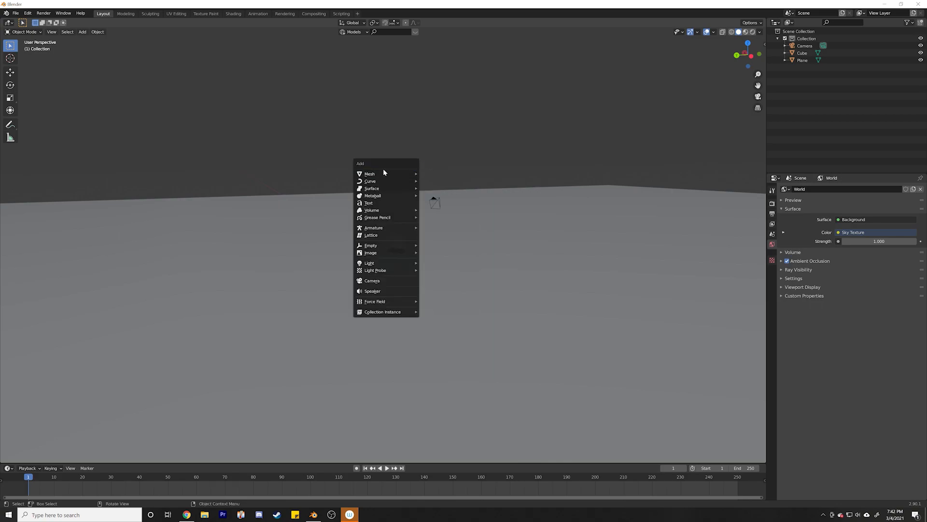
mouse_move(384, 174)
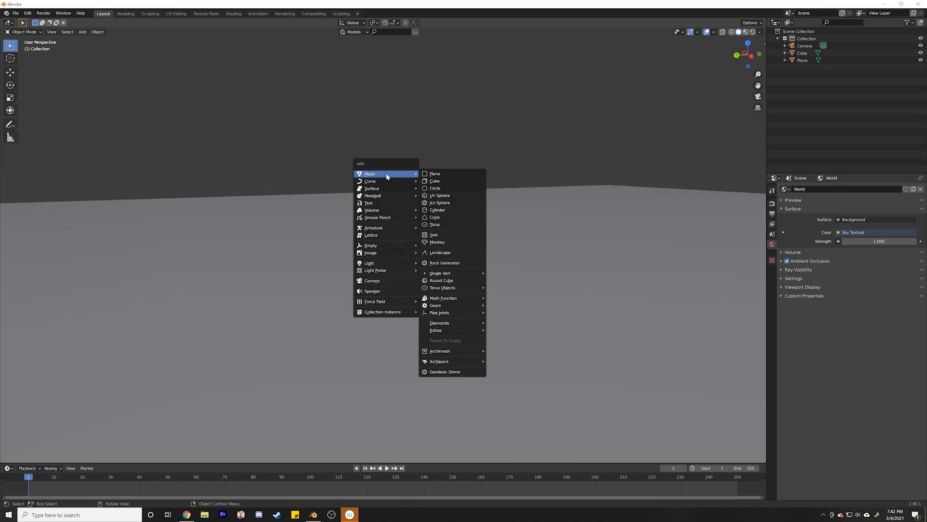
click(443, 198)
key(g)
key(z)
click(413, 127)
Smooth the sphere with a Catmull-Clark Subdivision Surface modifier at viewport level 3 and apply the modifier
scroll(412, 126, up, 3)
shift+middle_drag(405, 144, 427, 282)
scroll(430, 237, up, 3)
middle_drag(461, 200, 327, 203)
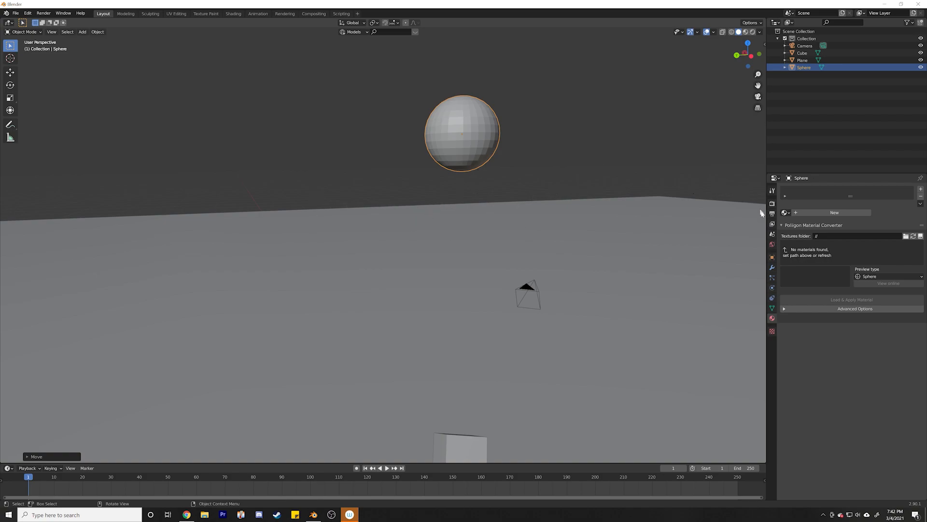
click(773, 269)
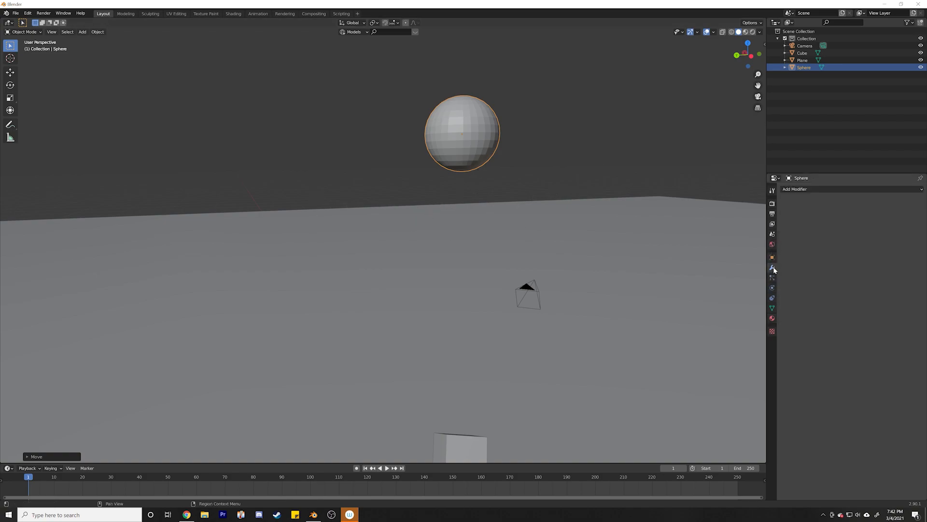
click(802, 192)
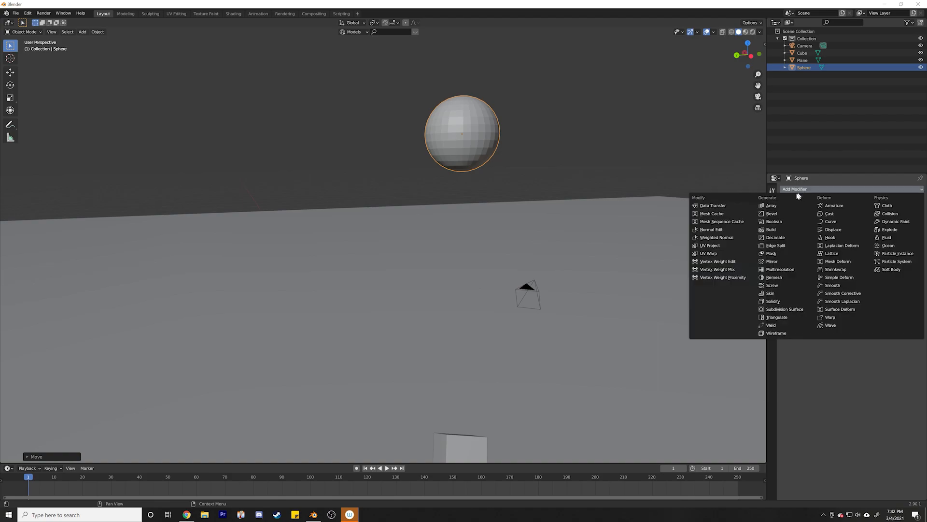
click(803, 189)
click(802, 188)
click(774, 309)
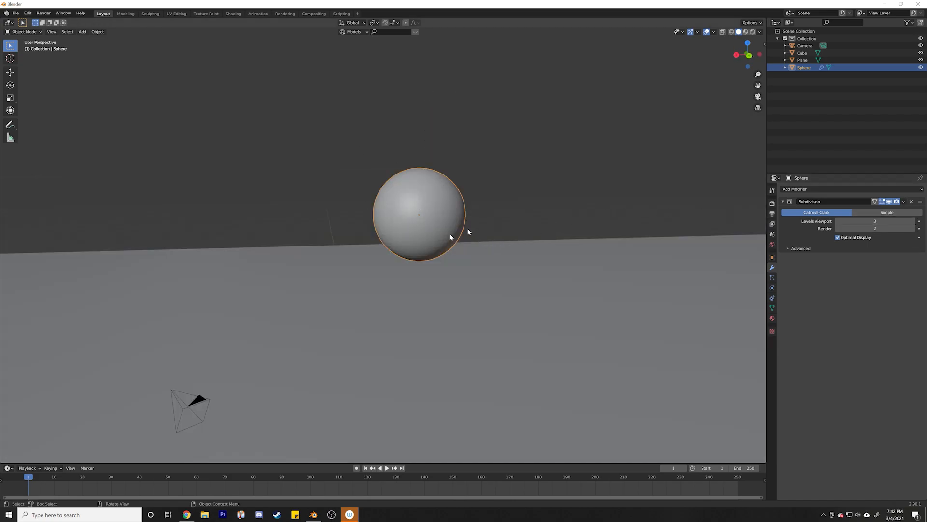
click(903, 202)
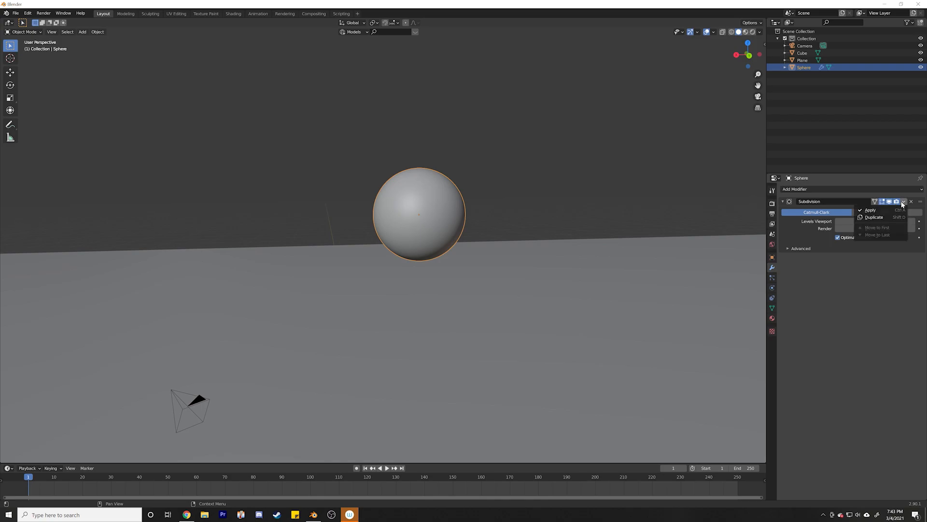
click(893, 211)
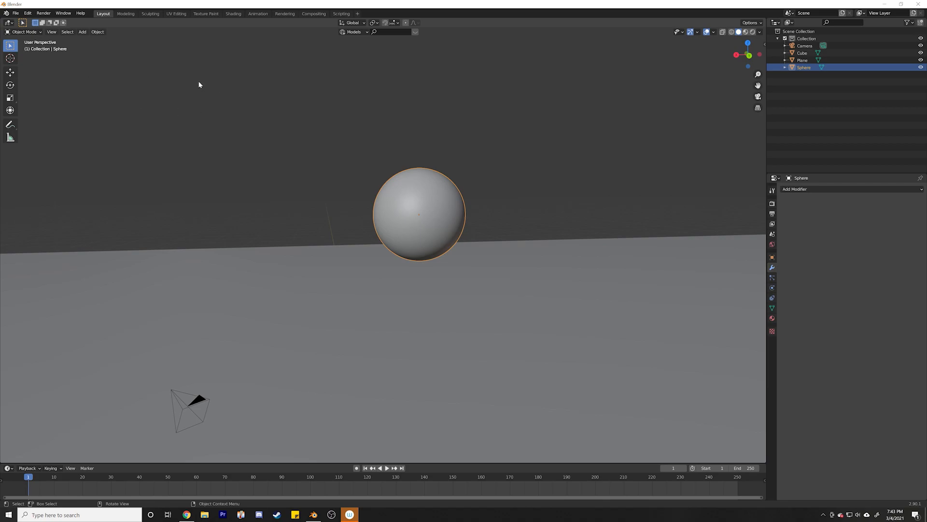
Switch to the Sculpting workspace and frame the sphere in the view
middle_drag(450, 221, 345, 232)
scroll(410, 248, up, 5)
scroll(409, 248, down, 2)
middle_drag(408, 248, 414, 305)
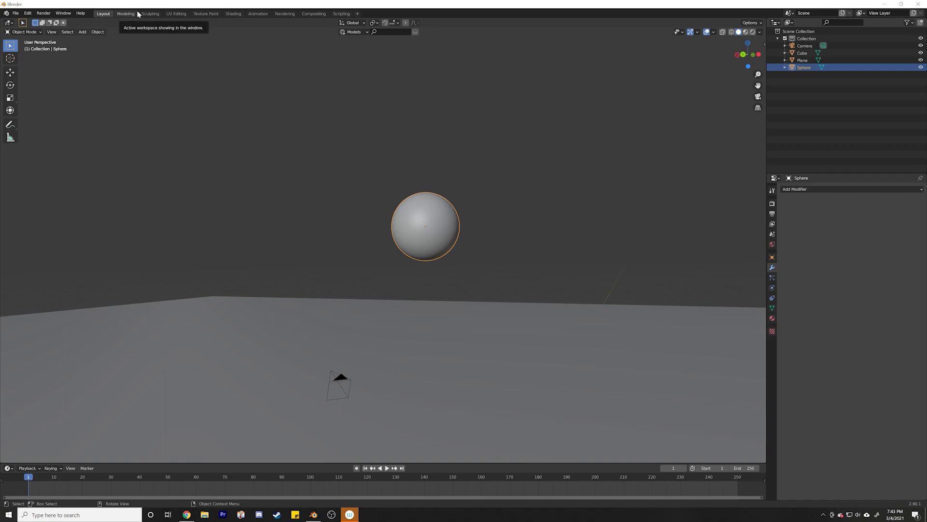
click(149, 13)
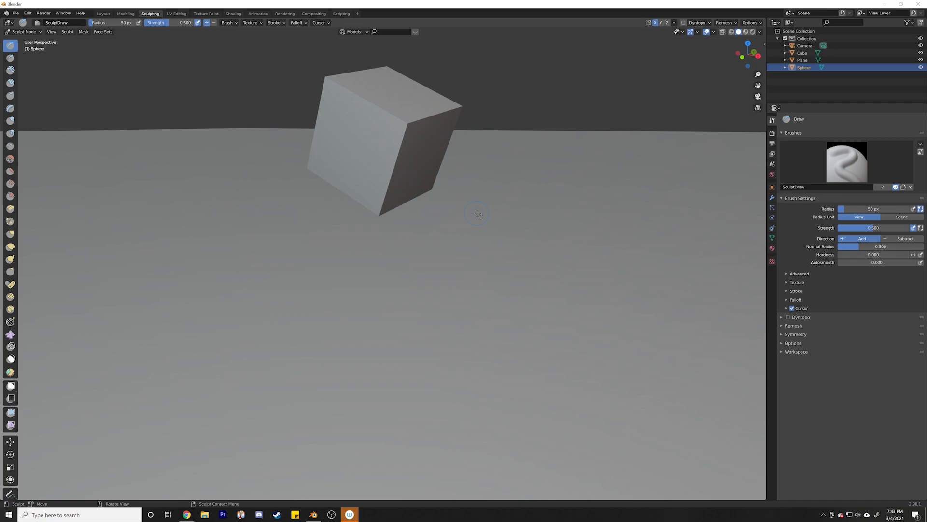
key(KP_Decimal)
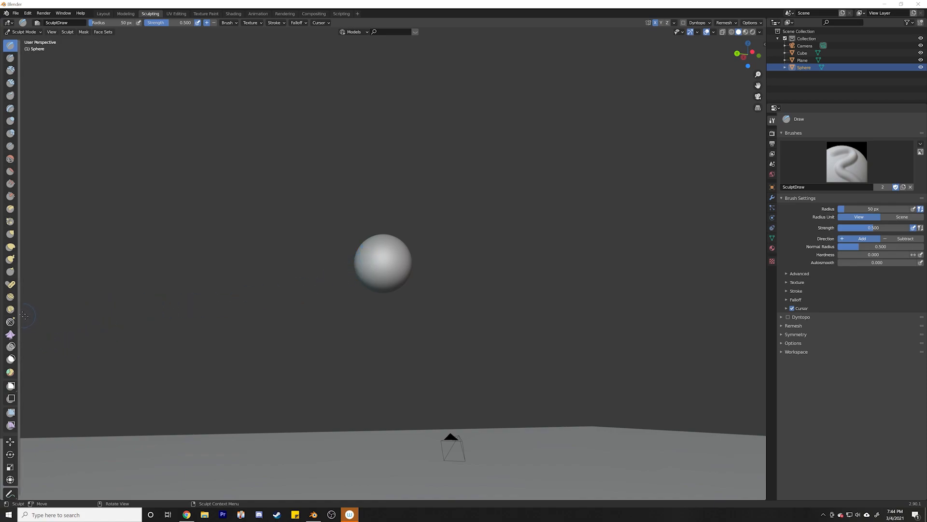
Pull the sphere's underside down into a long body using the Snake Hook brush with a radius of 79 px
click(10, 259)
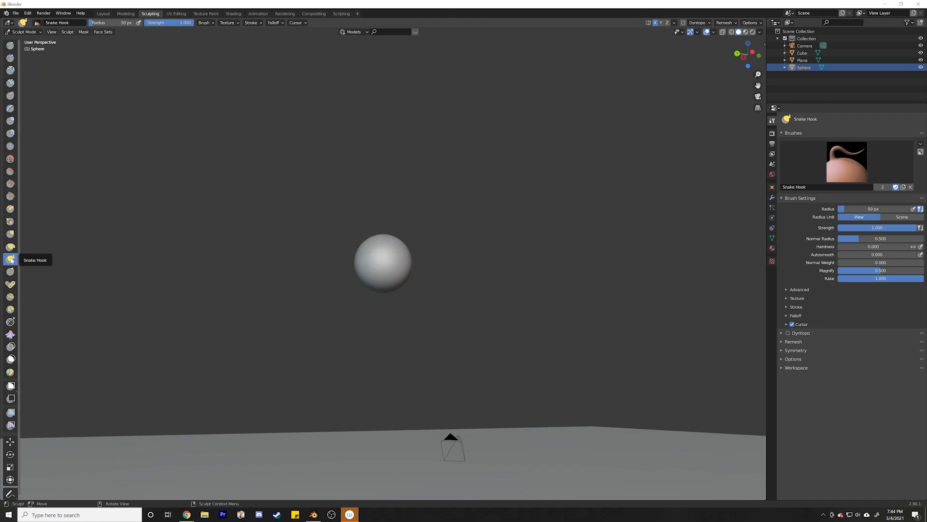
right_click(358, 205)
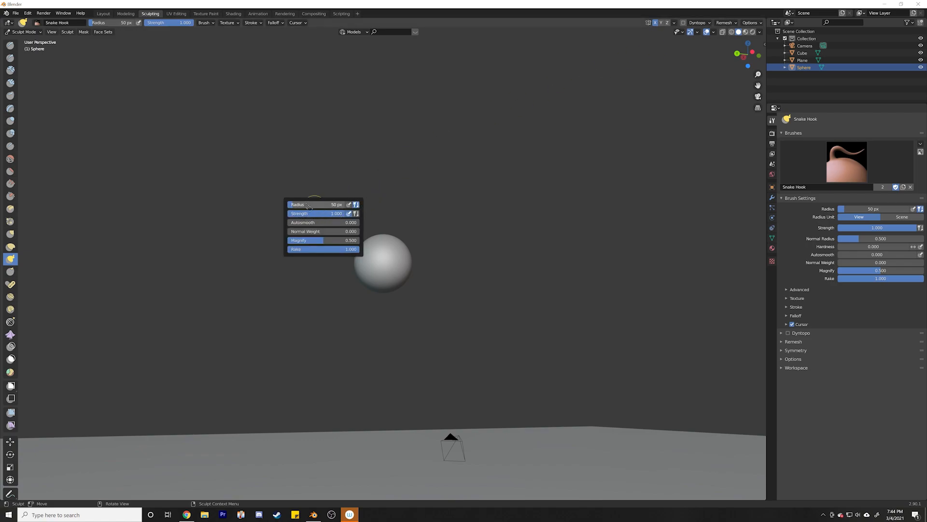
drag(314, 205, 334, 205)
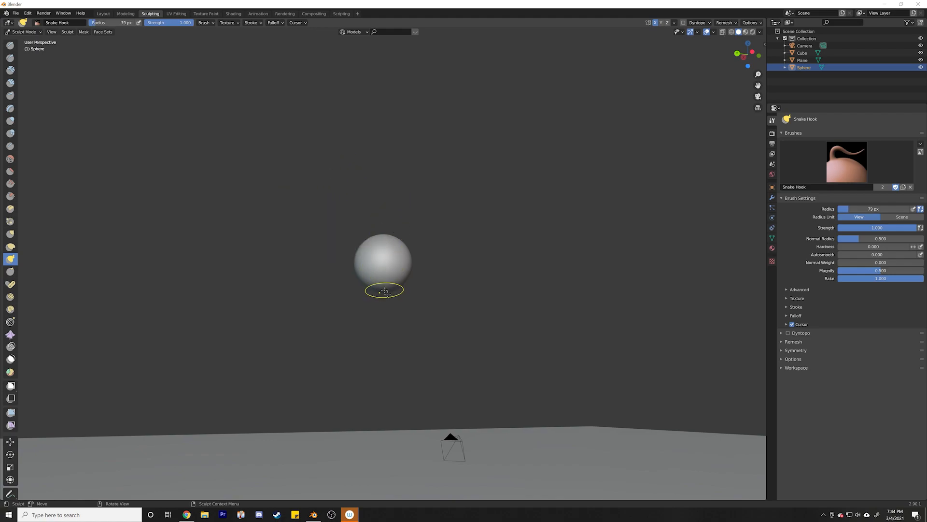
drag(382, 292, 385, 386)
drag(383, 348, 382, 432)
drag(385, 398, 385, 379)
Thicken the narrow body and the neck below the head with the Inflate brush
middle_drag(385, 376, 428, 373)
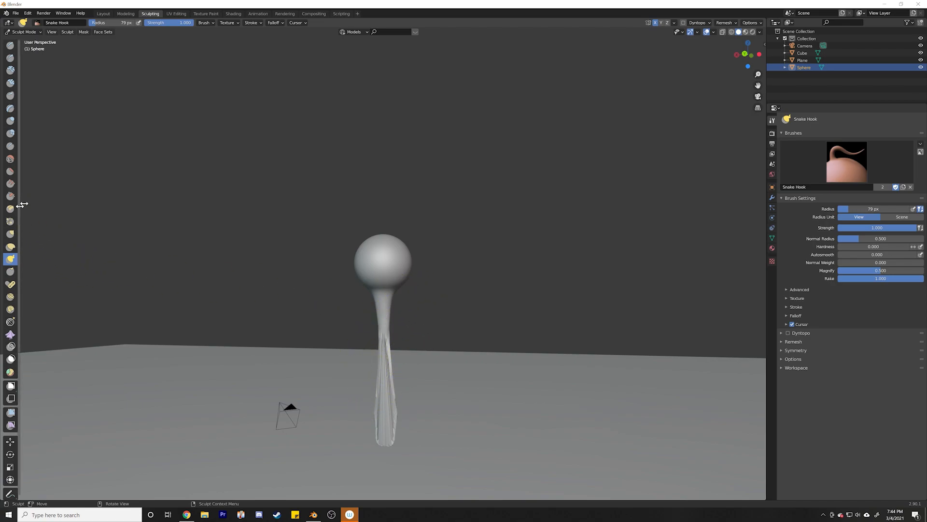
click(17, 119)
mouse_move(384, 434)
mouse_down()
mouse_move(387, 367)
mouse_move(391, 382)
mouse_move(383, 314)
mouse_move(384, 350)
mouse_up()
drag(376, 298, 379, 304)
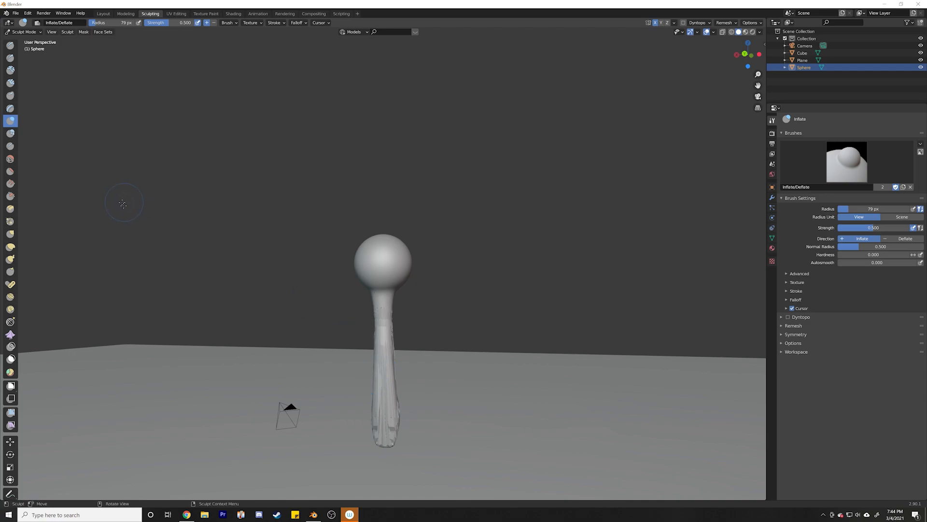
Pull a symmetrical pair of arms out of the upper body with Snake Hook and remesh the figure at a smaller voxel size
click(10, 259)
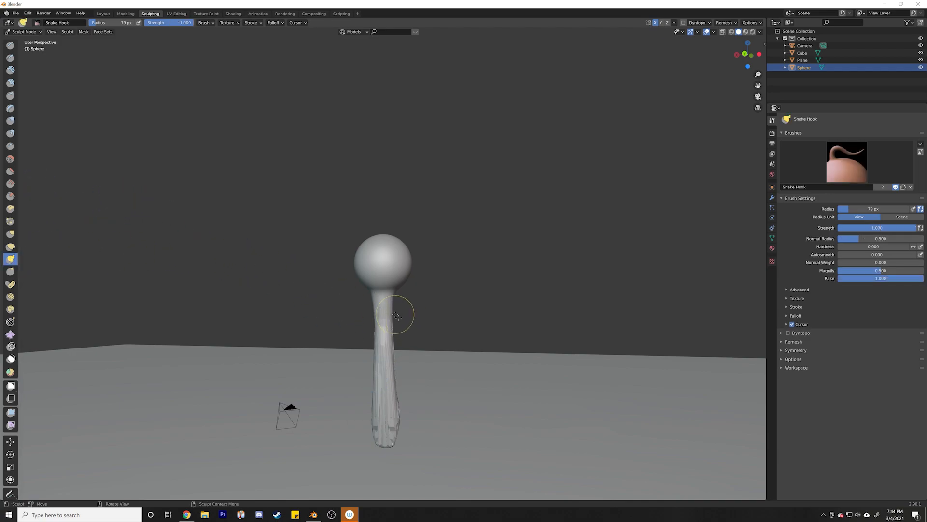
drag(393, 317, 501, 316)
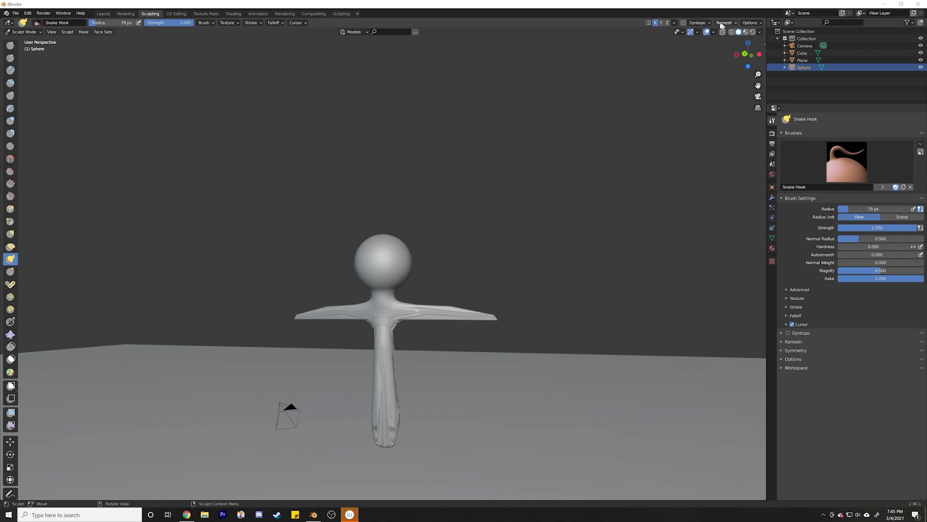
click(720, 26)
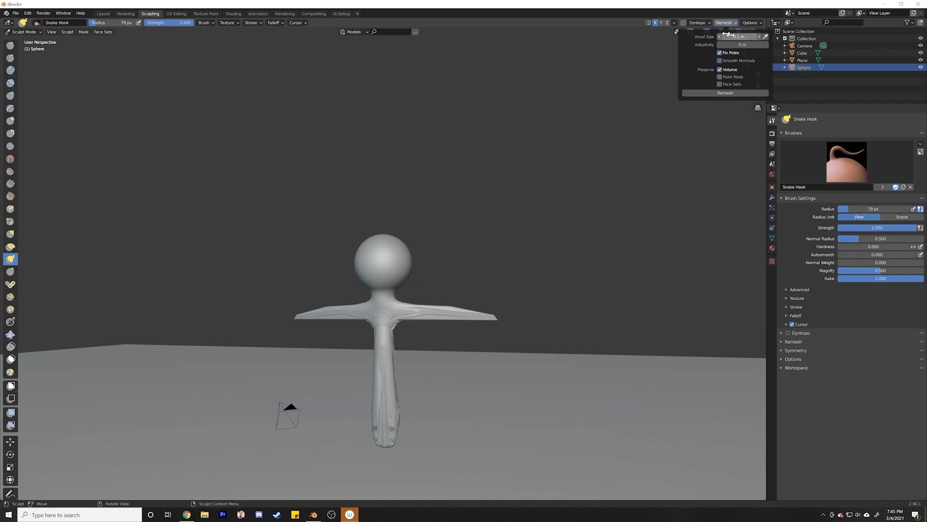
drag(719, 39, 710, 39)
click(699, 94)
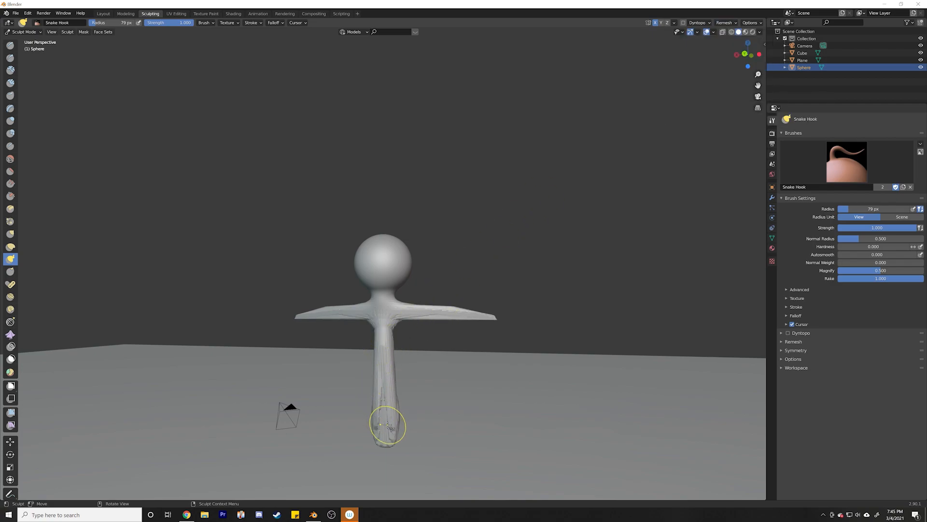
Pull two legs out of the body's lower end with Snake Hook and thicken the figure with the Inflate brush
mouse_move(387, 425)
middle_down()
mouse_move(394, 283)
mouse_move(369, 300)
middle_up()
mouse_move(366, 290)
mouse_down()
mouse_move(346, 317)
mouse_move(321, 401)
mouse_up()
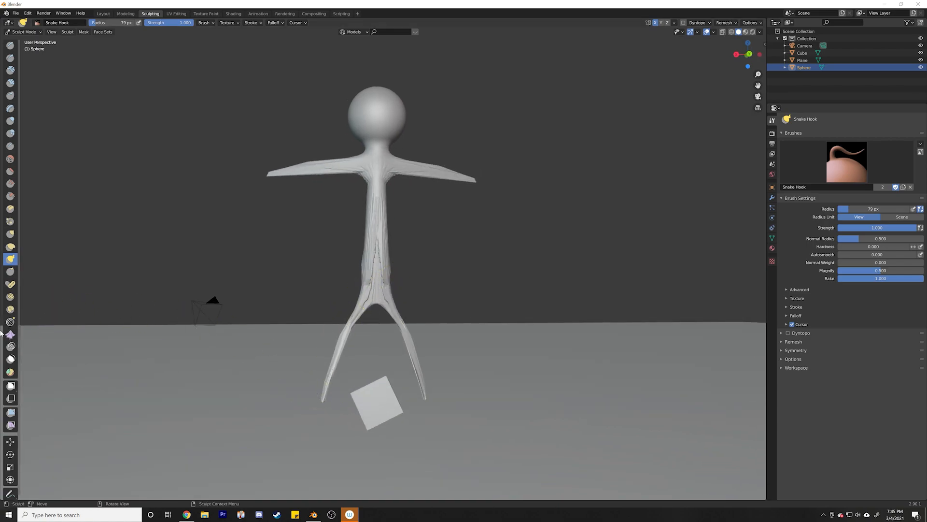
click(14, 124)
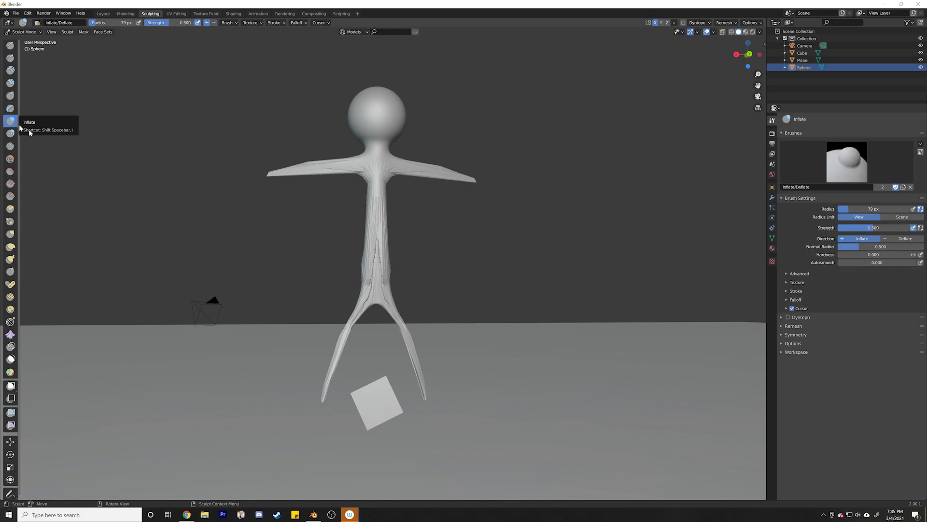
mouse_move(322, 399)
mouse_down()
mouse_move(355, 309)
mouse_move(330, 355)
mouse_move(345, 339)
mouse_move(338, 362)
mouse_move(348, 285)
mouse_up()
Smooth out the surface creases along the figure's torso, legs and arms
mouse_move(386, 213)
middle_down()
mouse_move(412, 224)
mouse_move(414, 284)
middle_up()
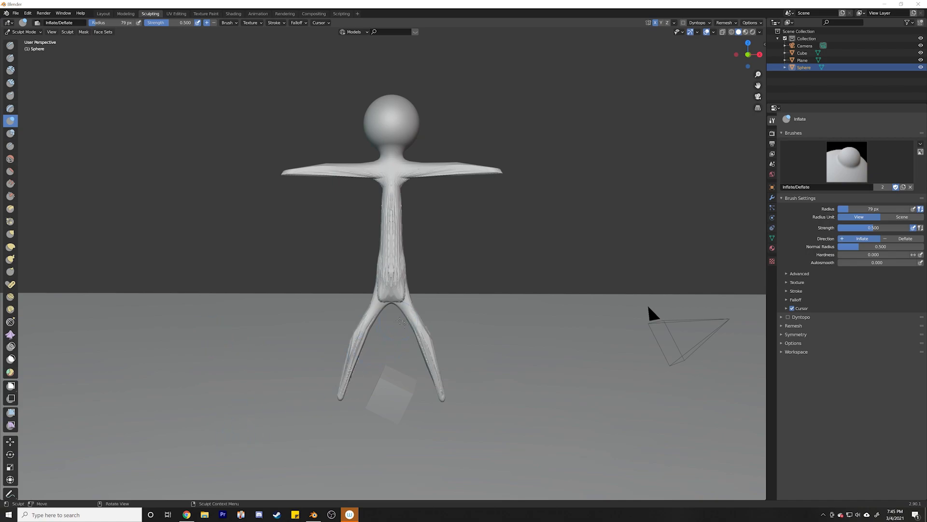
scroll(396, 299, down, 3)
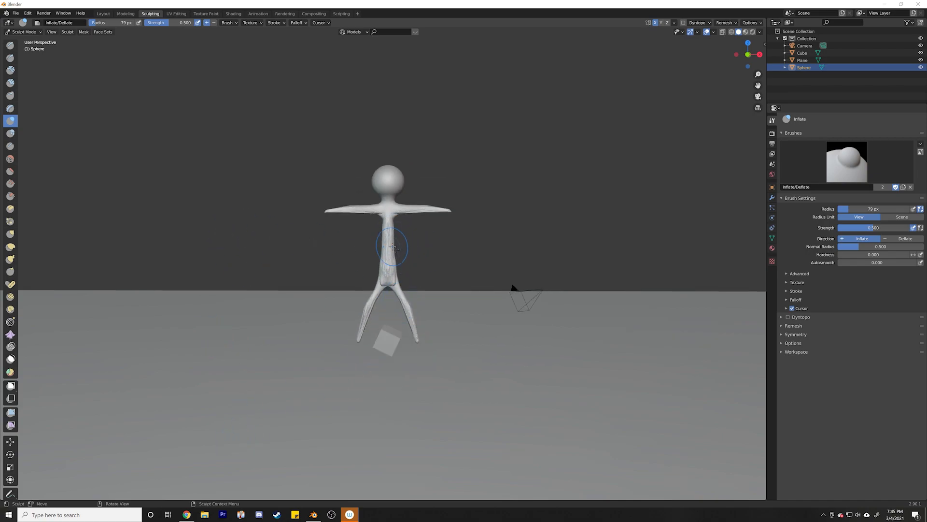
mouse_move(395, 248)
mouse_down()
mouse_move(400, 218)
mouse_move(387, 321)
mouse_move(353, 340)
mouse_up()
mouse_move(361, 214)
mouse_down()
mouse_move(333, 211)
mouse_move(373, 207)
mouse_move(382, 220)
mouse_up()
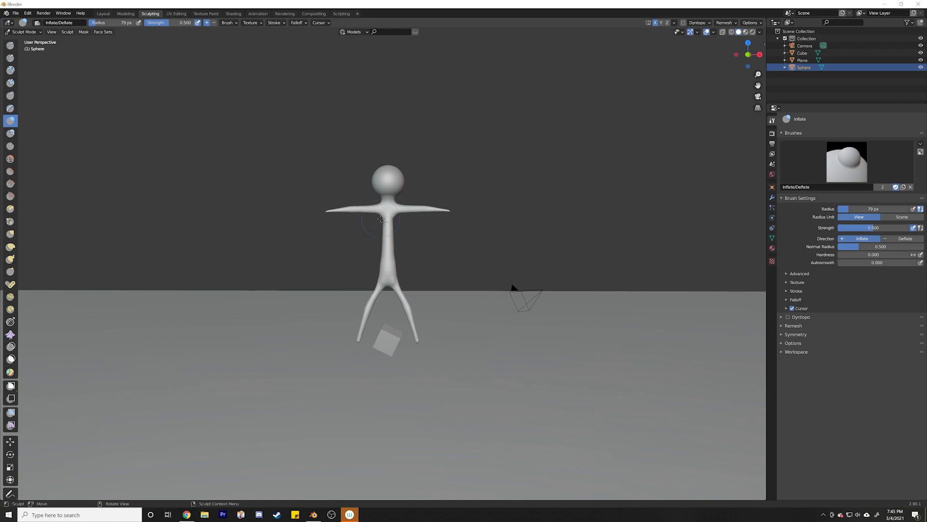
Examine the sculpted figure's head, limbs and torso up close and from several angles
middle_drag(376, 248, 390, 257)
scroll(390, 257, up, 3)
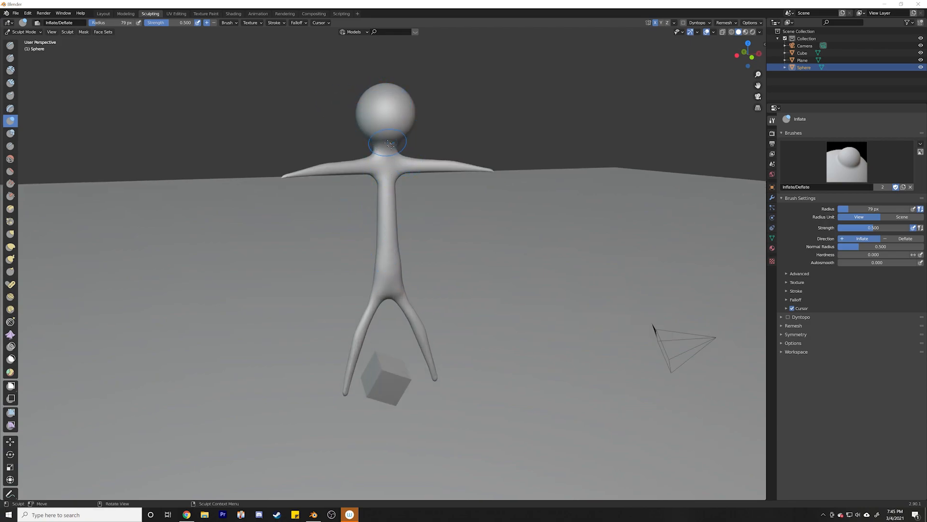
middle_drag(382, 147, 407, 211)
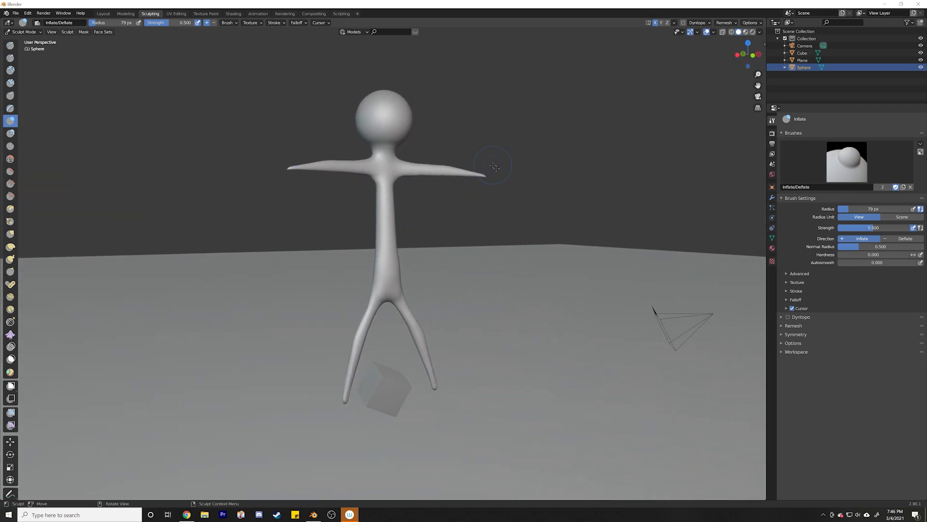
scroll(495, 167, up, 5)
shift+middle_drag(518, 157, 408, 254)
ctrl+middle_drag(580, 145, 402, 192)
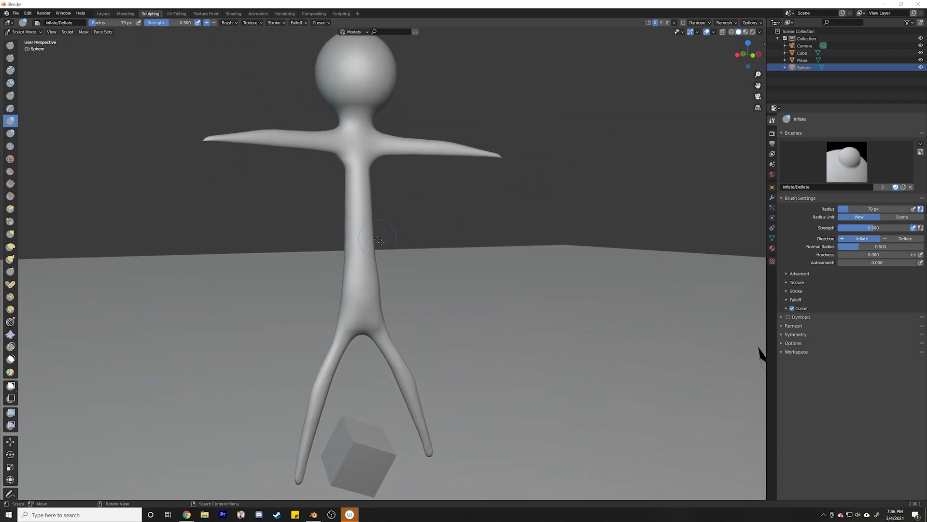
scroll(372, 225, down, 3)
shift+middle_drag(355, 235, 369, 199)
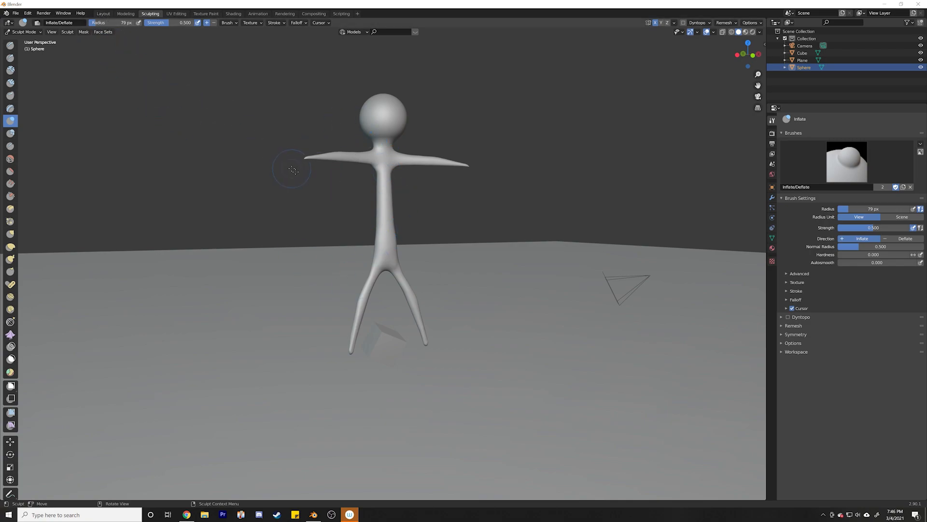
Switch to the Layout workspace and scale the sculpted figure down to about a third of its size
click(103, 14)
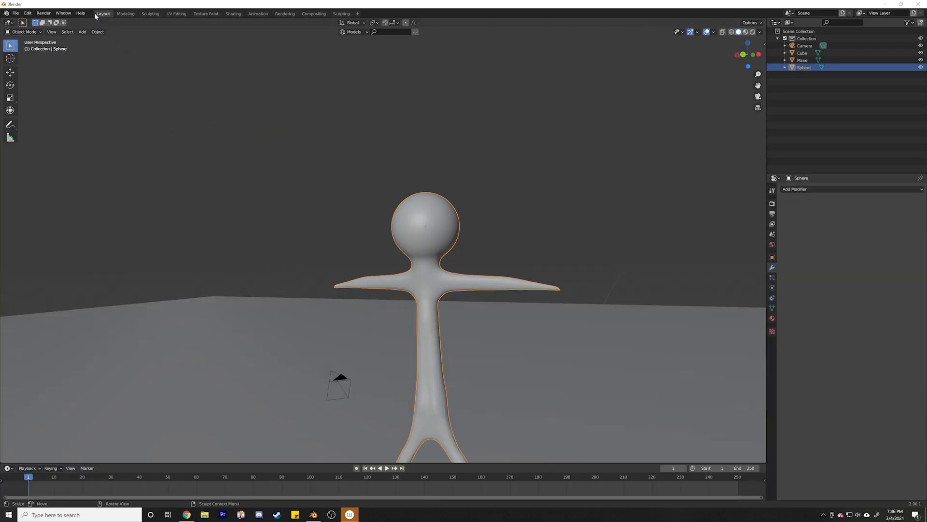
middle_drag(467, 299, 408, 292)
click(404, 319)
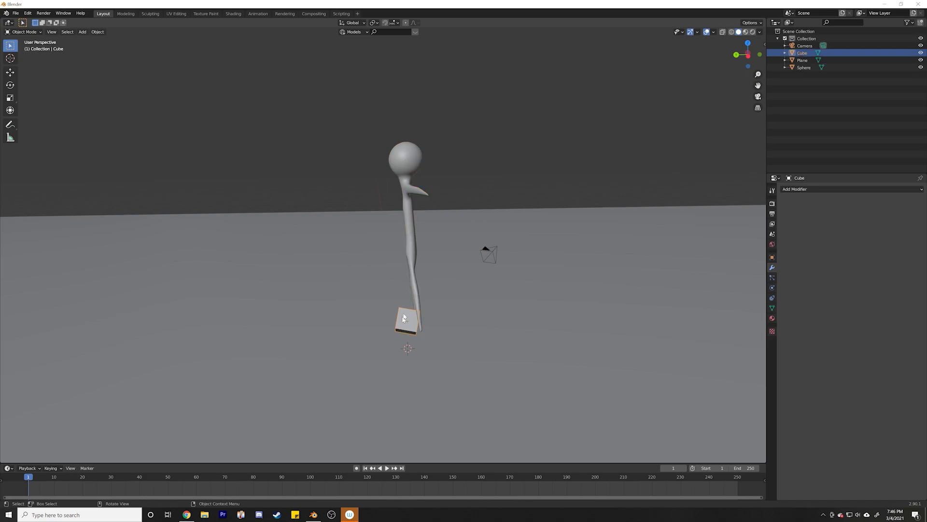
click(411, 228)
key(s)
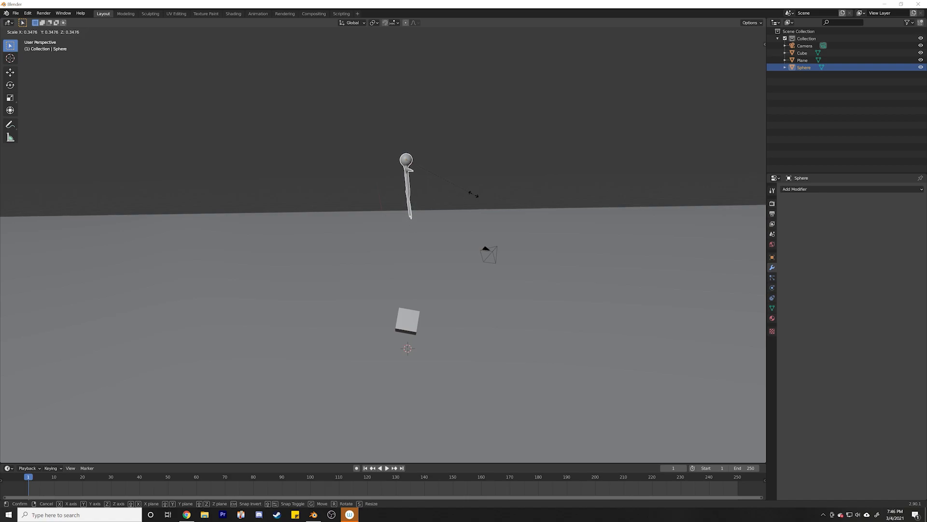
click(459, 186)
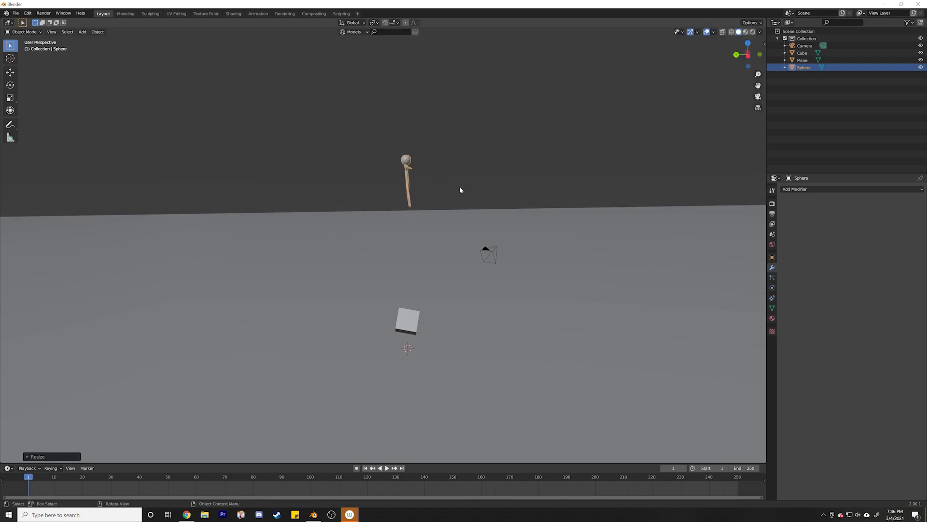
Rotate the sculpted figure so that it leans diagonally instead of standing upright
key(r)
click(473, 124)
middle_drag(472, 124, 487, 178)
key(g)
key(z)
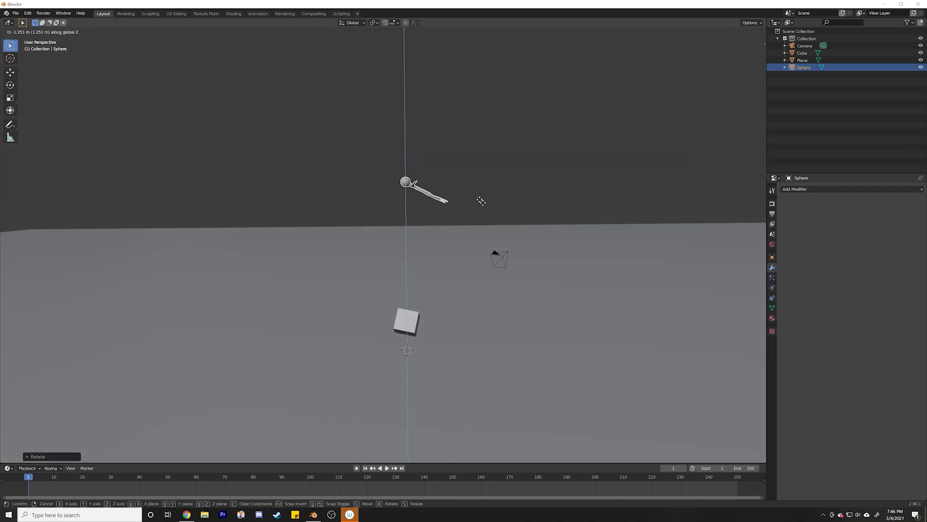
key(Escape)
key(g)
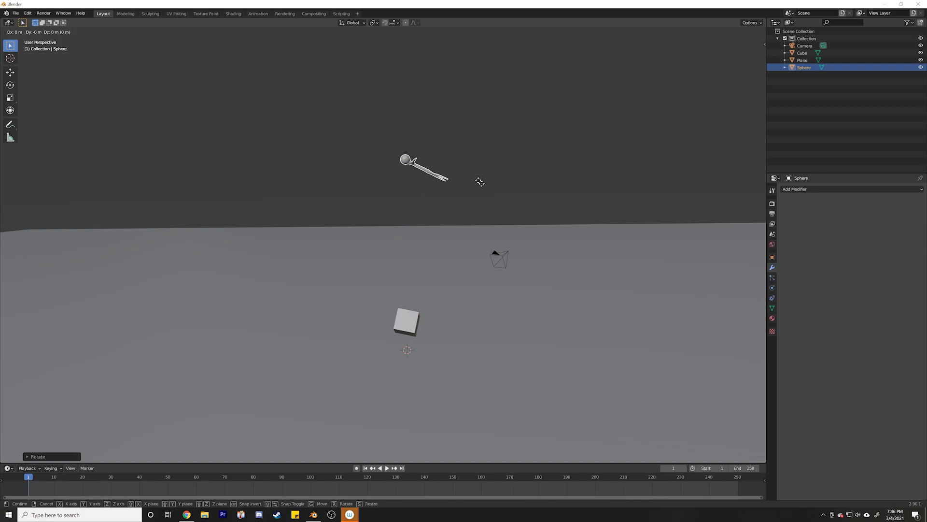
key(z)
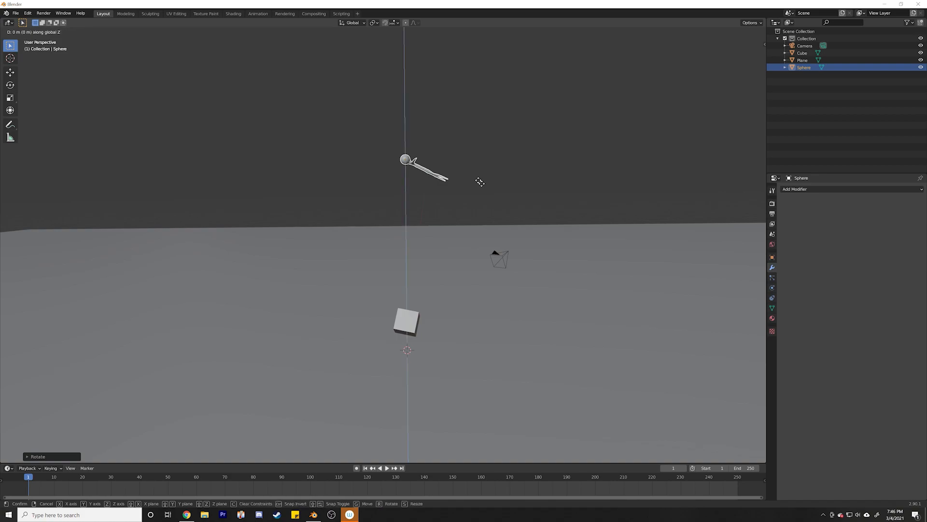
key(Escape)
Lower the figure along the Z axis towards the cube and turn it about the vertical axis
key(g)
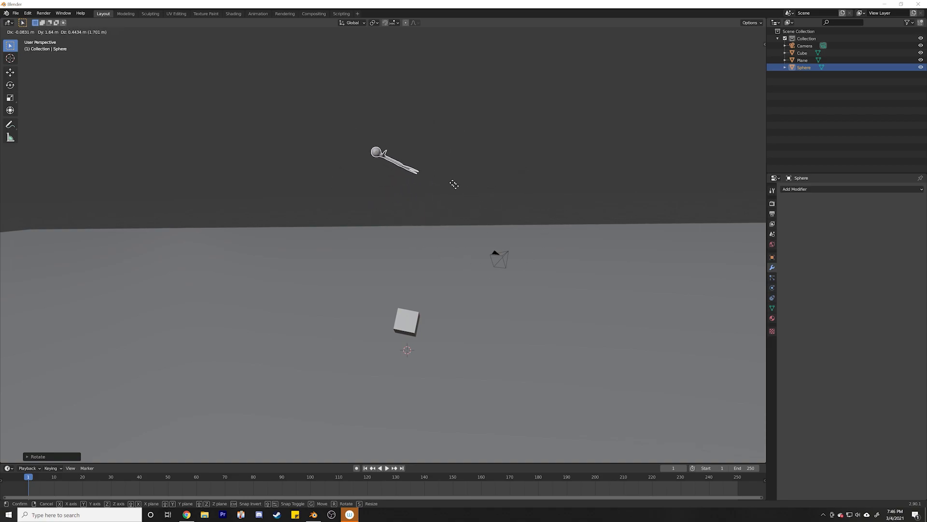
key(z)
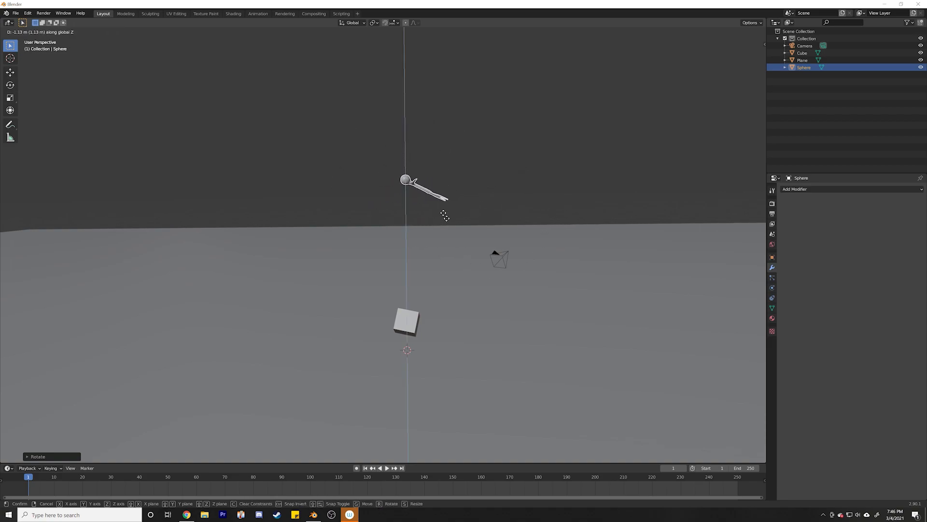
click(441, 317)
middle_drag(439, 316, 476, 335)
key(r)
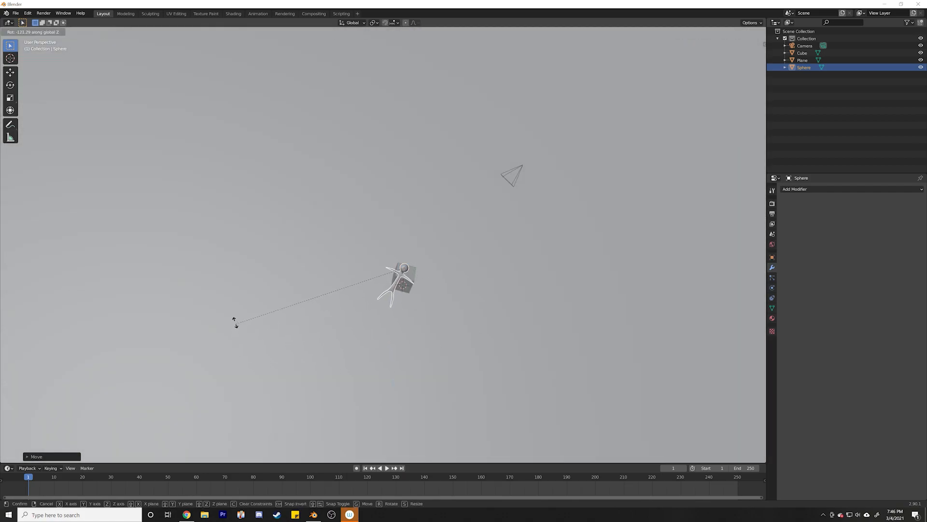
click(191, 247)
middle_drag(190, 246, 464, 343)
Move the figure so that it floats tilted just above the cube
key(g)
click(363, 278)
click(406, 379)
click(384, 323)
middle_drag(384, 322, 446, 342)
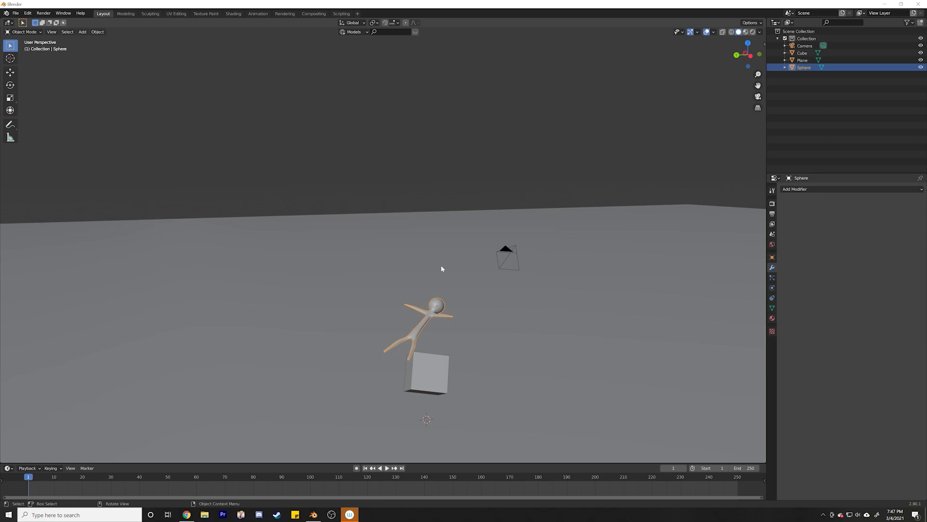
Rename the sculpted figure's object from its default name to Man
double_click(804, 67)
text(Man)
key(Return)
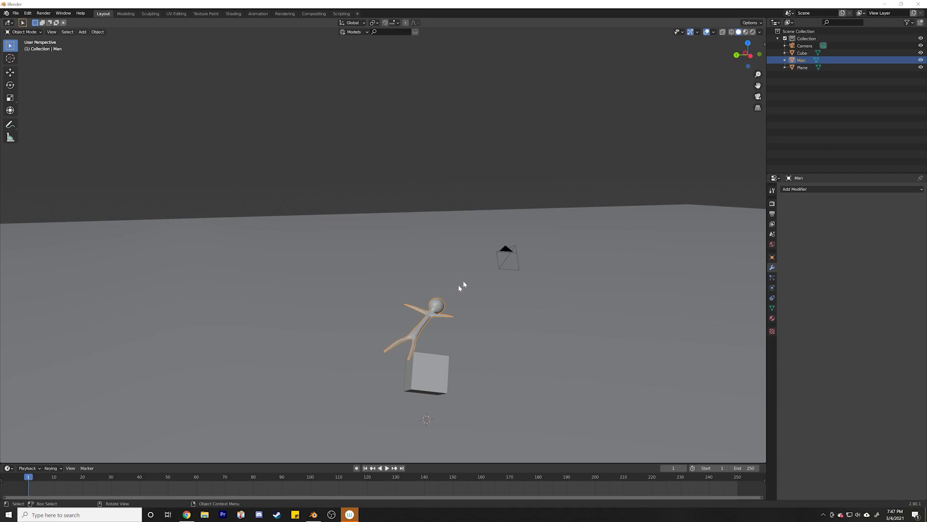
Try adding a Decimate modifier to the Man object and remove it again
middle_drag(444, 305, 424, 339)
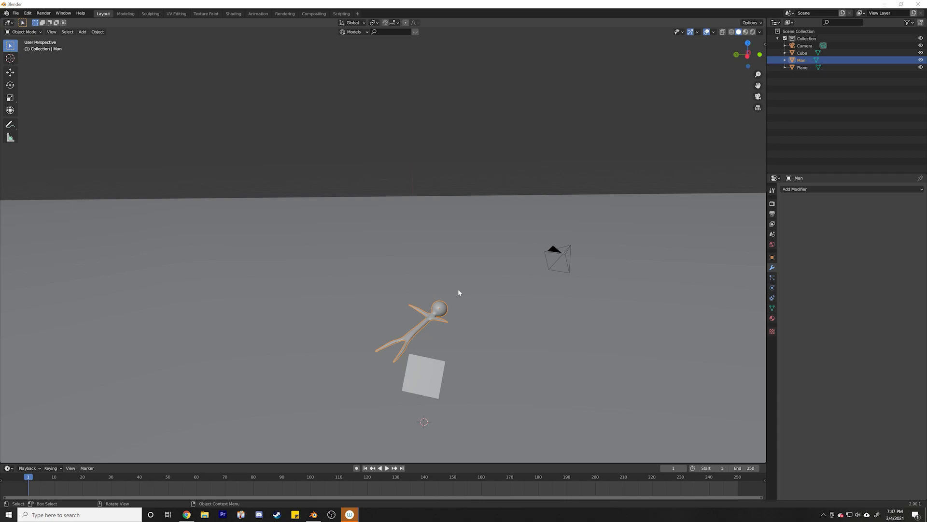
scroll(414, 320, up, 3)
shift+middle_drag(435, 317, 402, 195)
scroll(402, 195, up, 3)
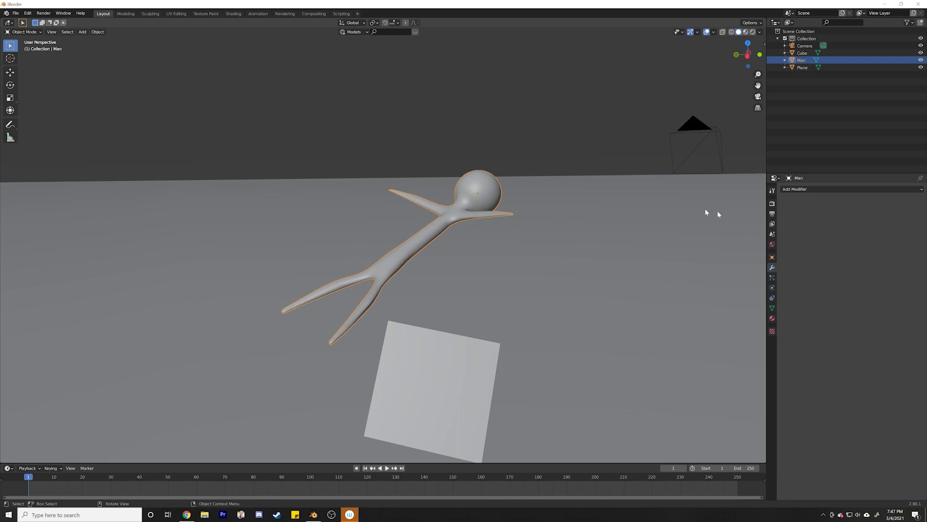
click(772, 290)
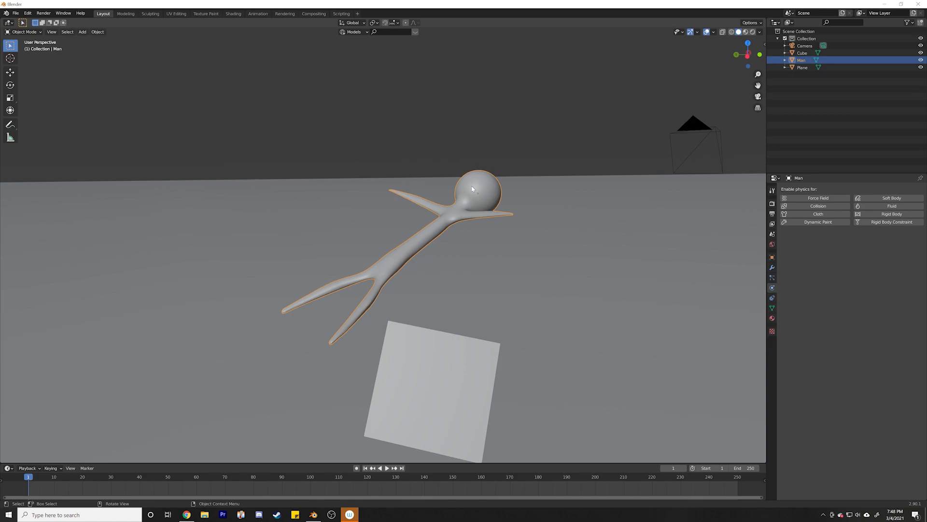
click(772, 267)
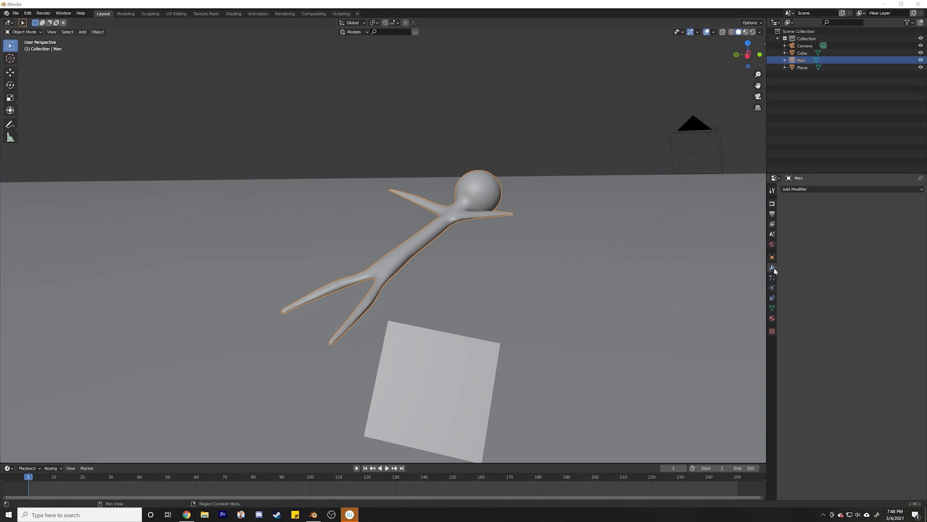
click(805, 190)
click(798, 190)
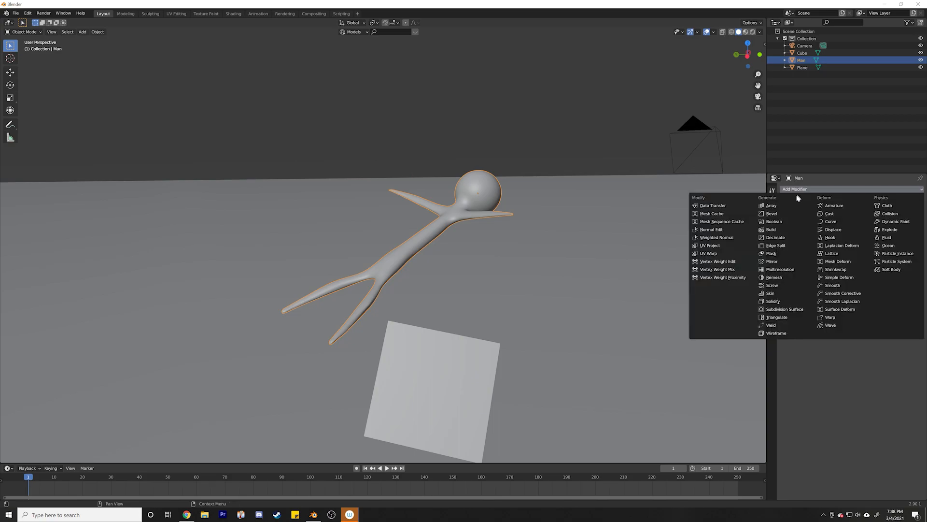
click(776, 237)
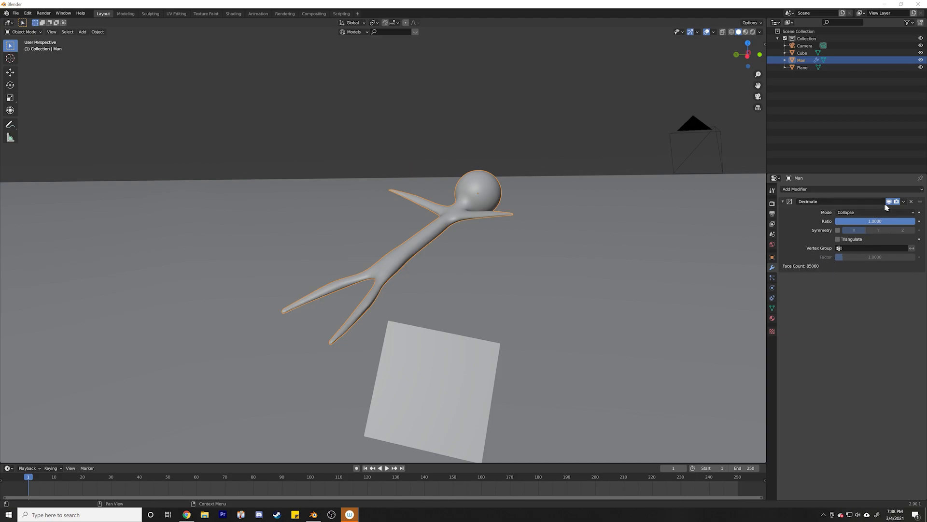
click(912, 202)
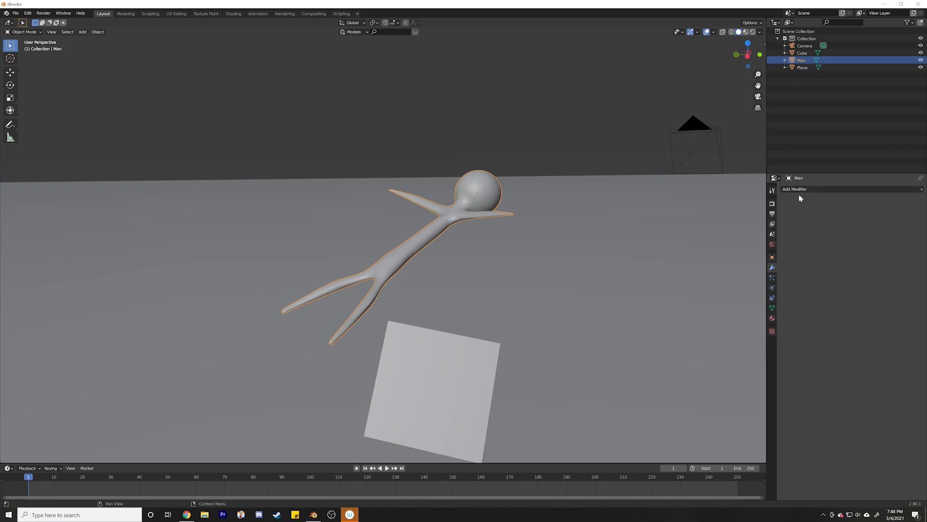
Enable Cloth physics on the Man object and turn on Pressure with a value of 5
click(771, 288)
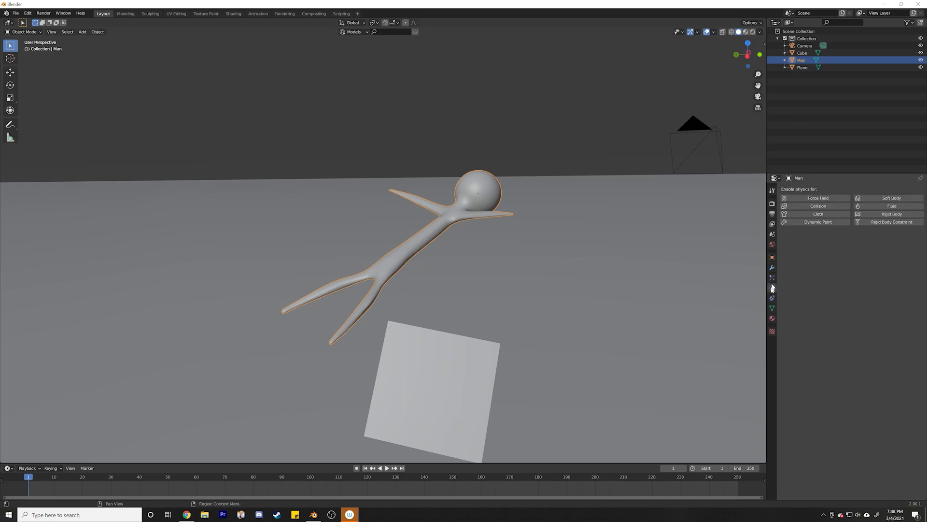
click(805, 216)
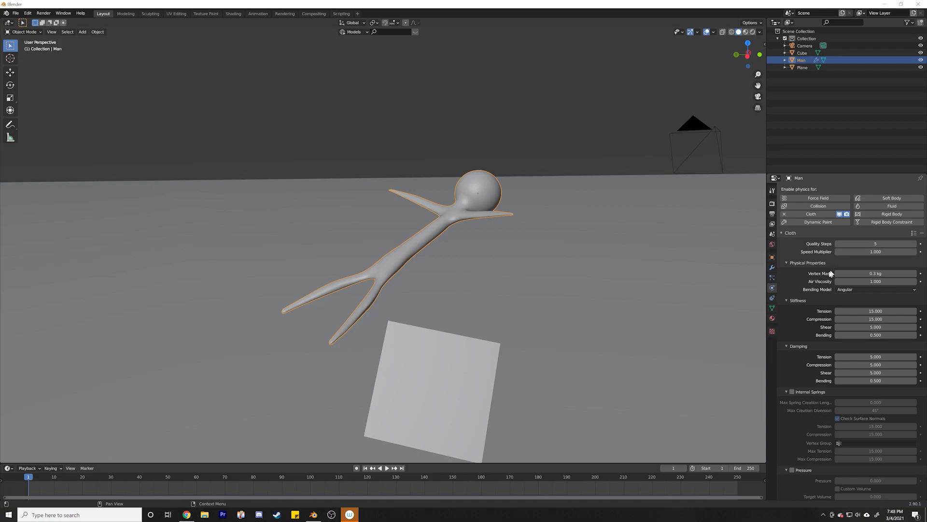
scroll(821, 275, down, 1)
scroll(813, 273, down, 5)
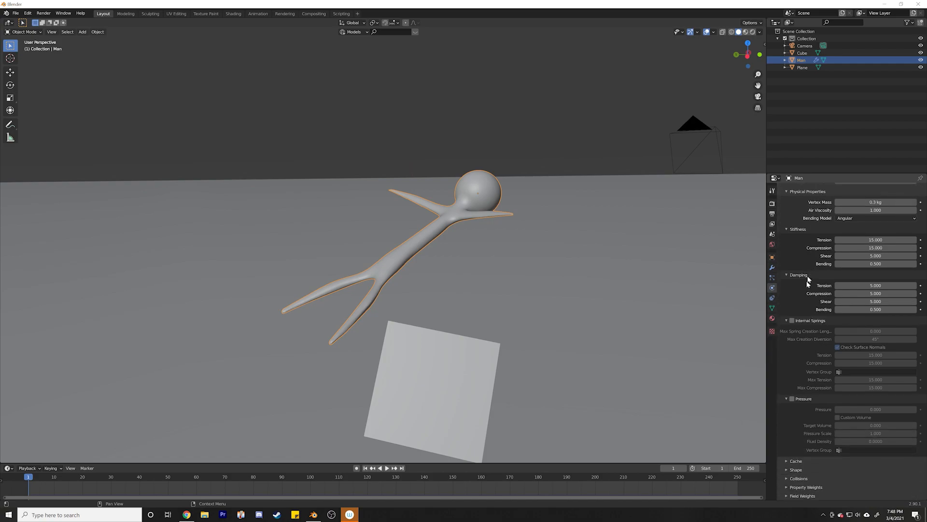
click(792, 399)
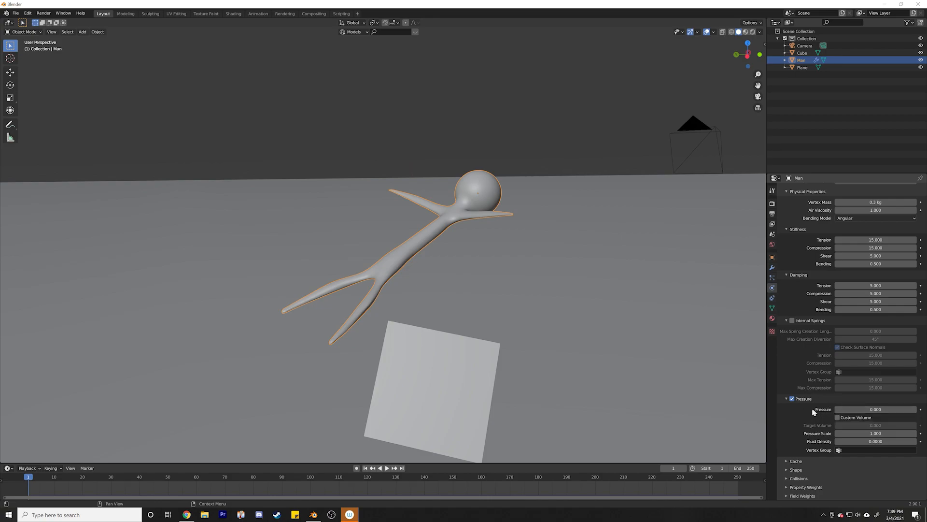
click(870, 409)
text(5)
key(Return)
Set the collision quality of the Man's cloth to 4, keeping the object collision distance at 0.015 m
click(799, 479)
scroll(802, 444, down, 4)
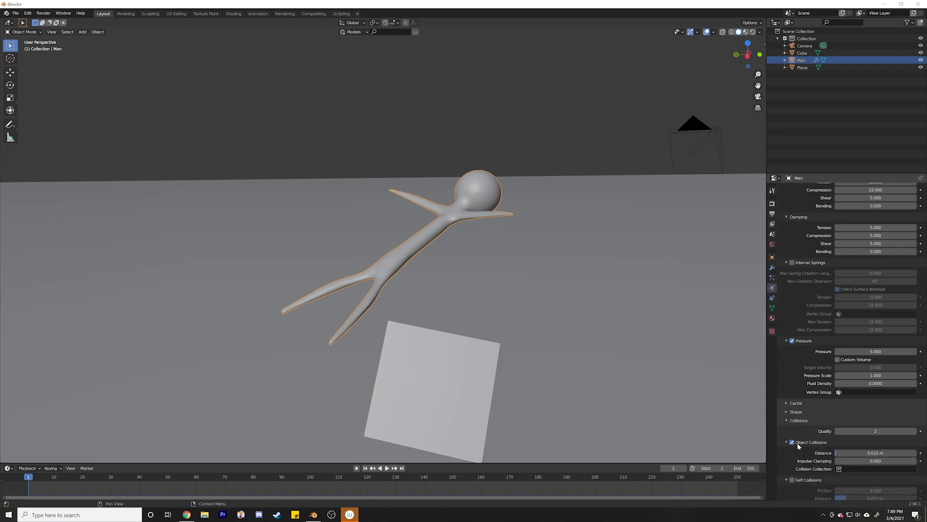
click(864, 411)
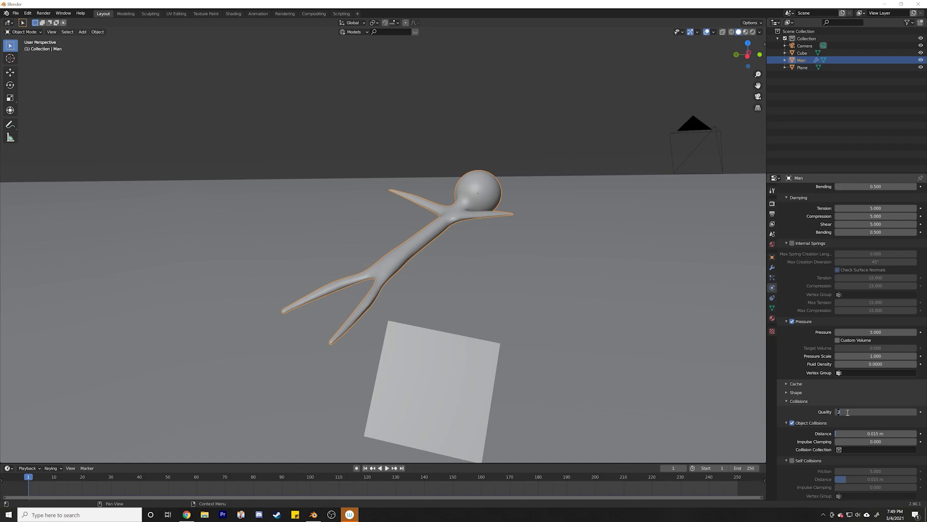
key(Return)
click(872, 435)
key(Return)
scroll(803, 450, down, 2)
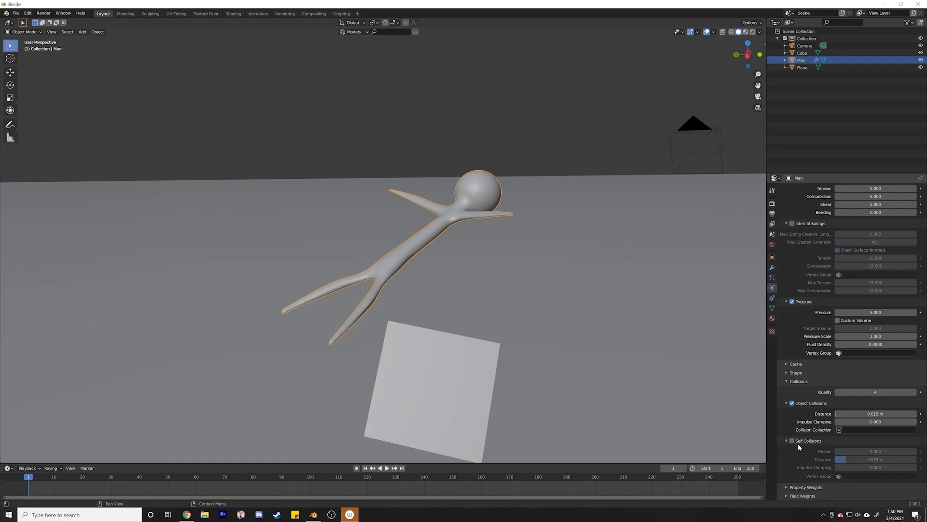
Try enabling Self Collisions for the Man's cloth and undo the change
click(792, 441)
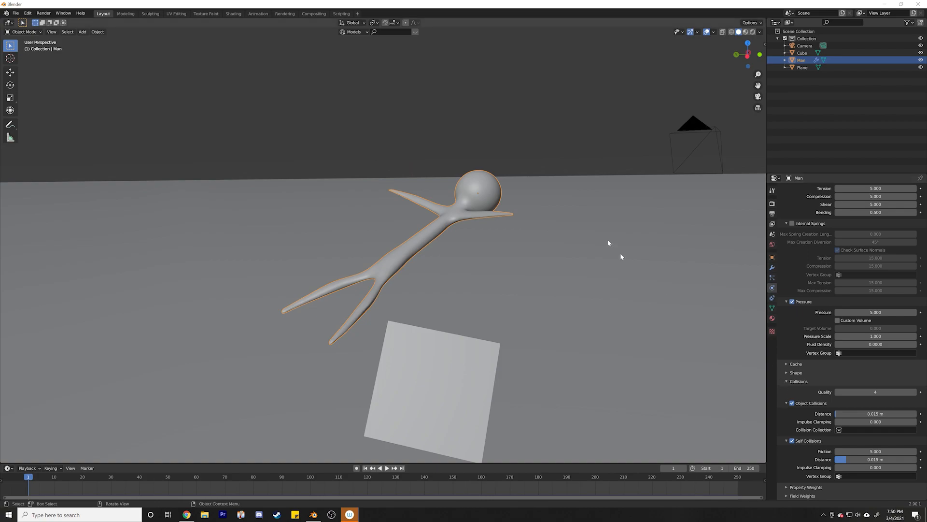
scroll(454, 186, up, 3)
scroll(454, 189, down, 2)
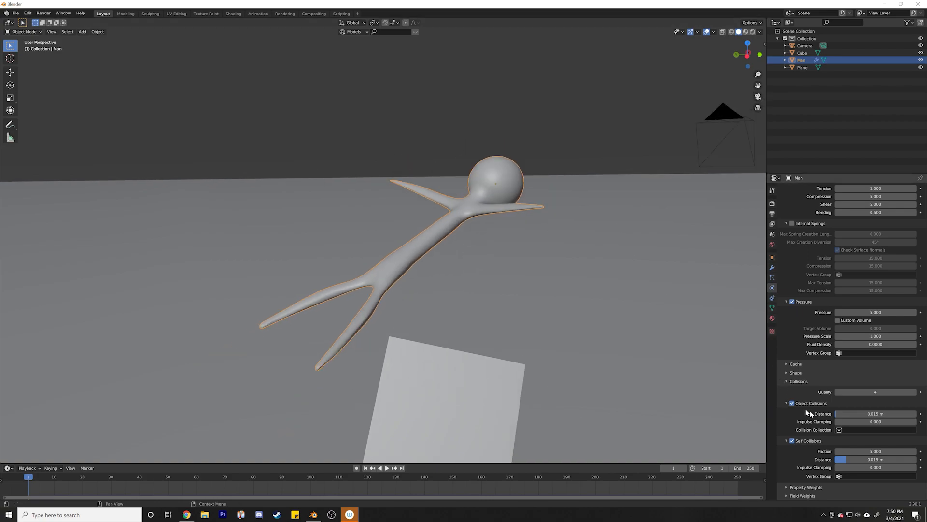
key(ctrl+z)
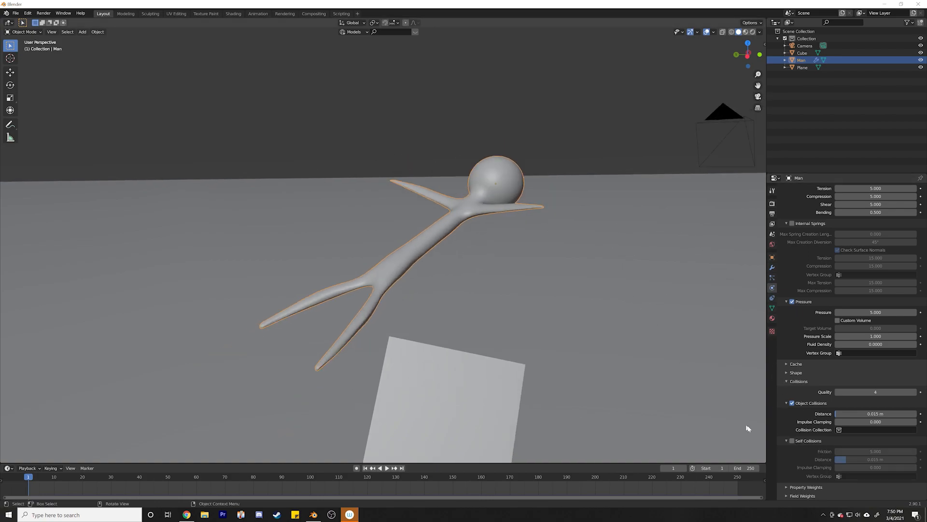
Examine the density of the Man's mesh along the torso in wireframe display and in Edit Mode
click(732, 32)
scroll(432, 241, up, 8)
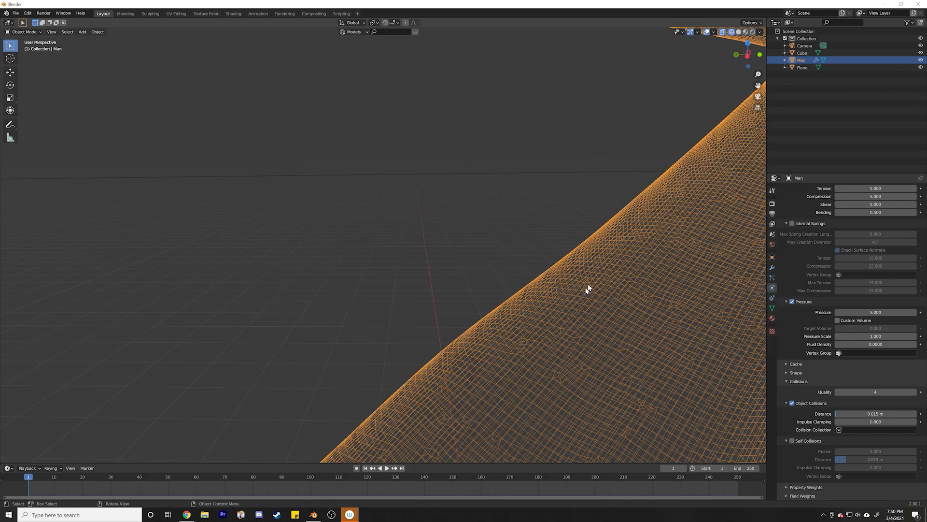
click(739, 32)
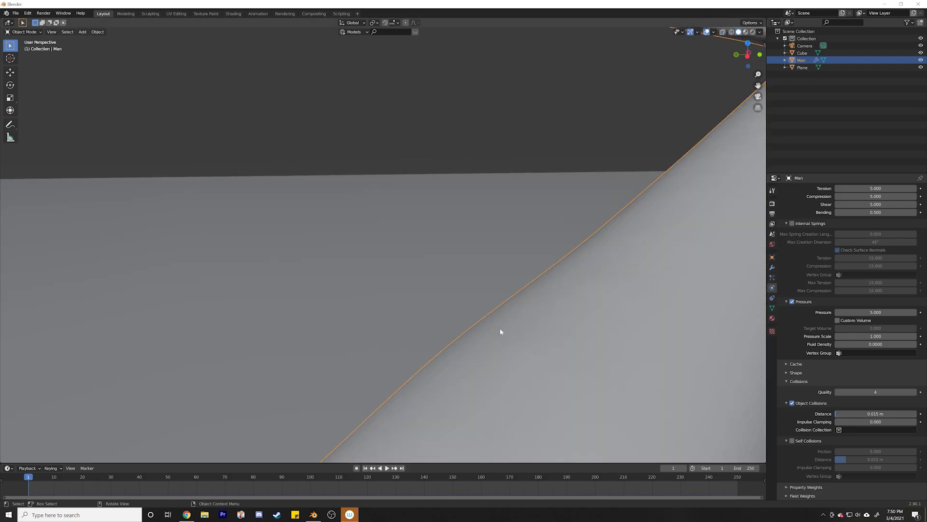
scroll(500, 331, down, 3)
key(Tab)
shift+middle_drag(583, 296, 510, 234)
mouse_move(354, 290)
middle_down()
mouse_move(407, 295)
mouse_move(345, 305)
middle_up()
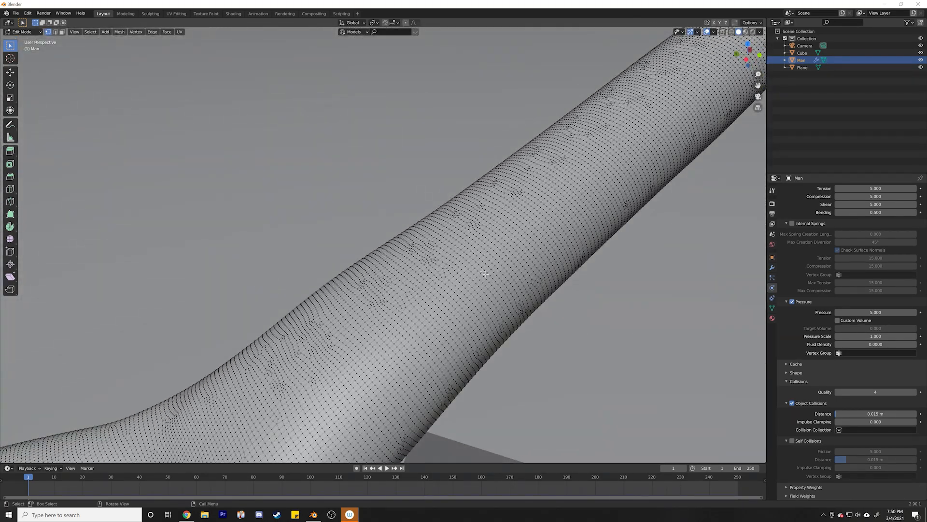
scroll(471, 275, up, 3)
scroll(434, 338, up, 1)
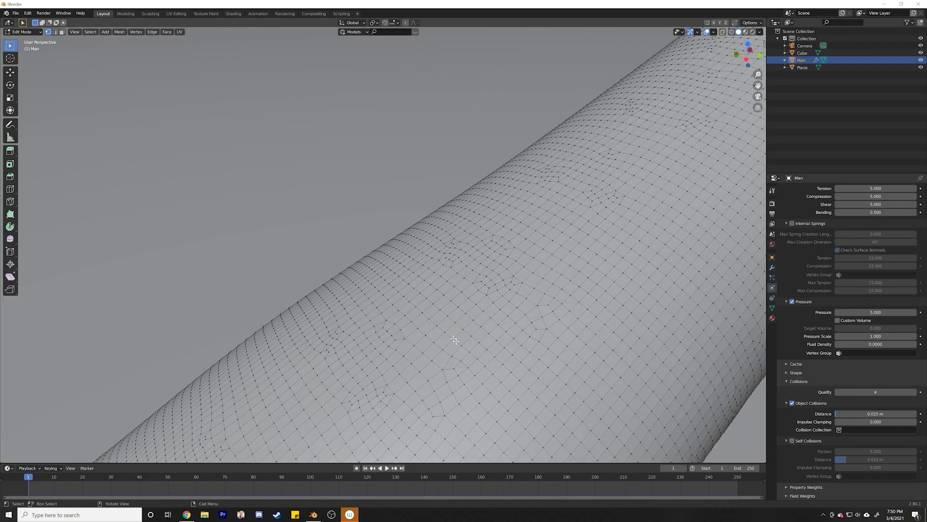
scroll(460, 335, down, 1)
scroll(460, 335, down, 2)
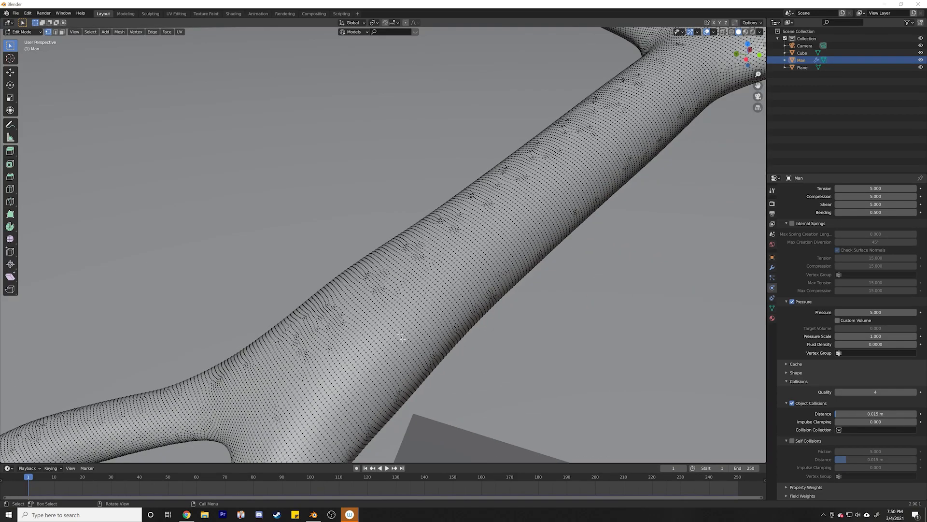
scroll(411, 280, up, 2)
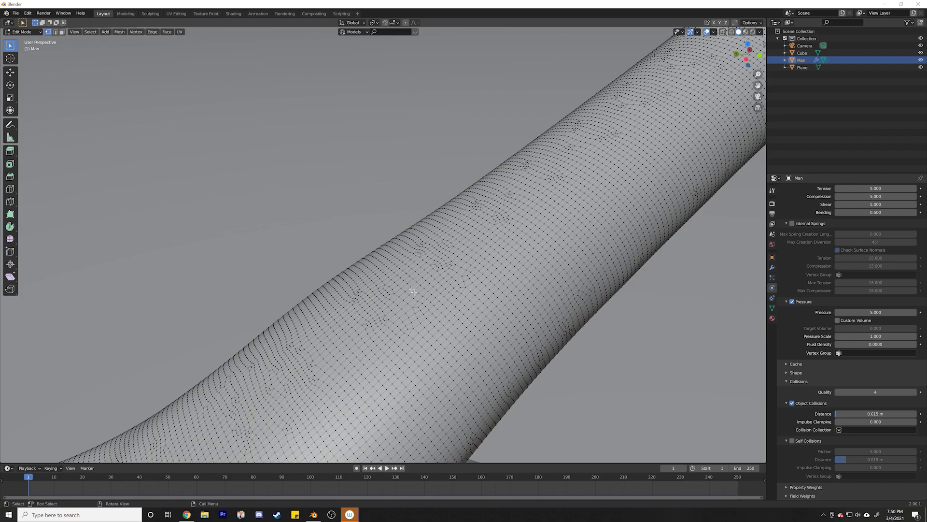
Enable Self Collisions for the Man's cloth and set the self-collision distance to 0.001 m
scroll(414, 302, up, 2)
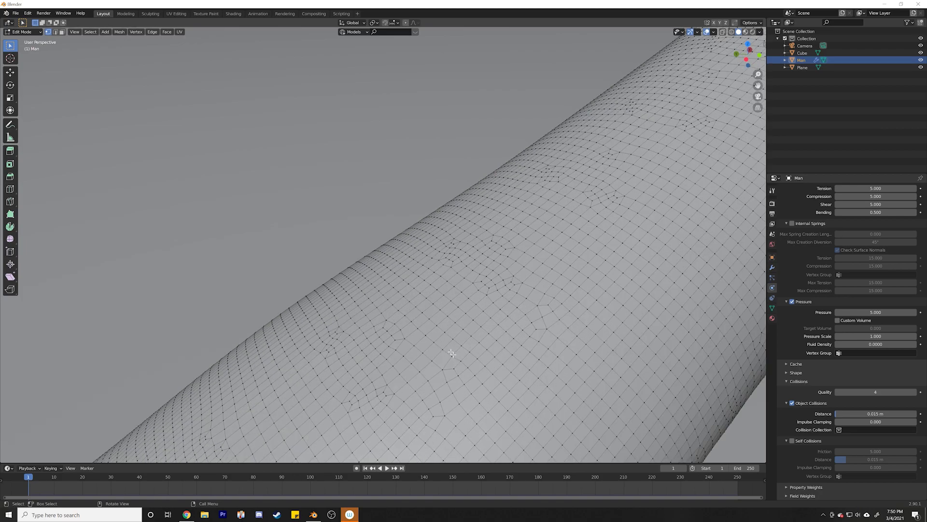
scroll(457, 356, down, 2)
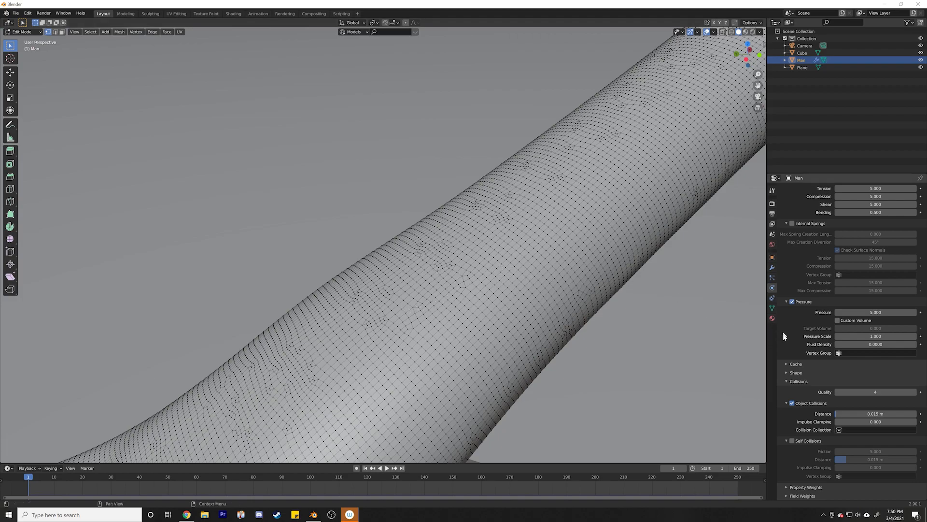
click(793, 441)
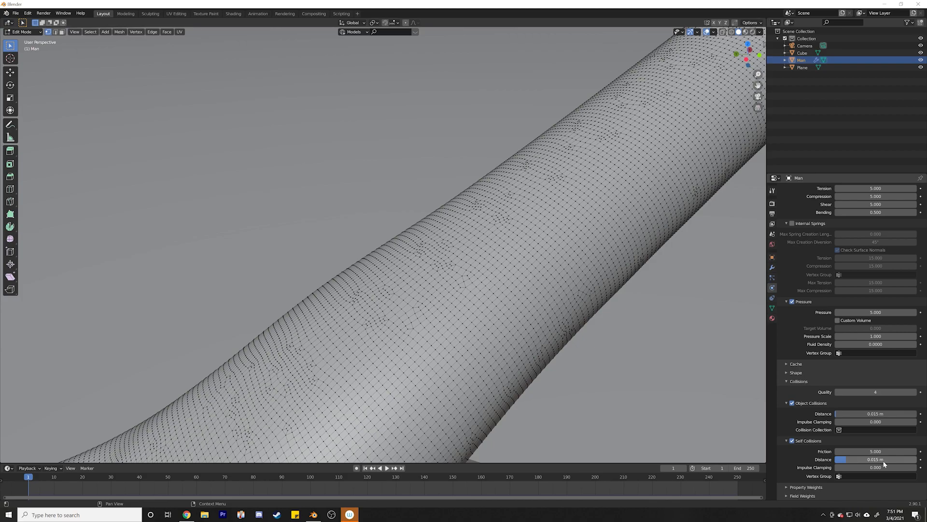
scroll(487, 280, up, 3)
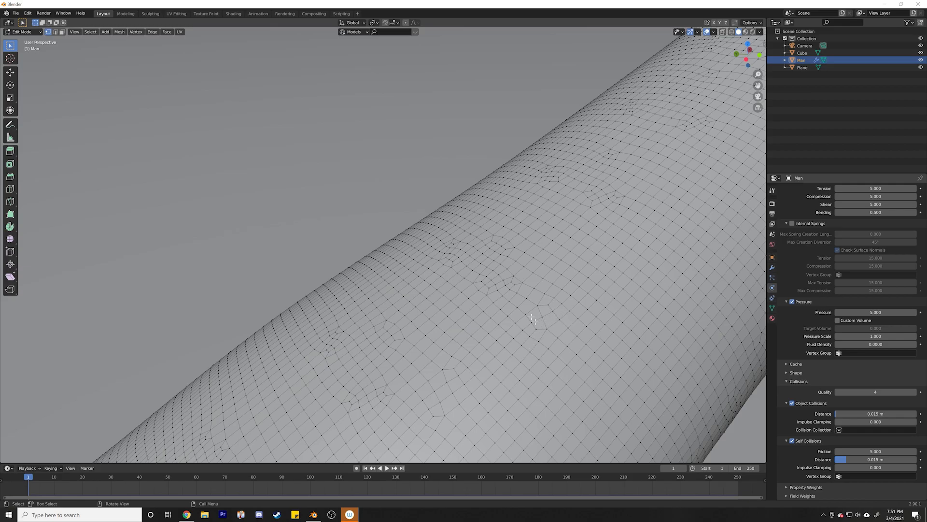
scroll(560, 311, down, 5)
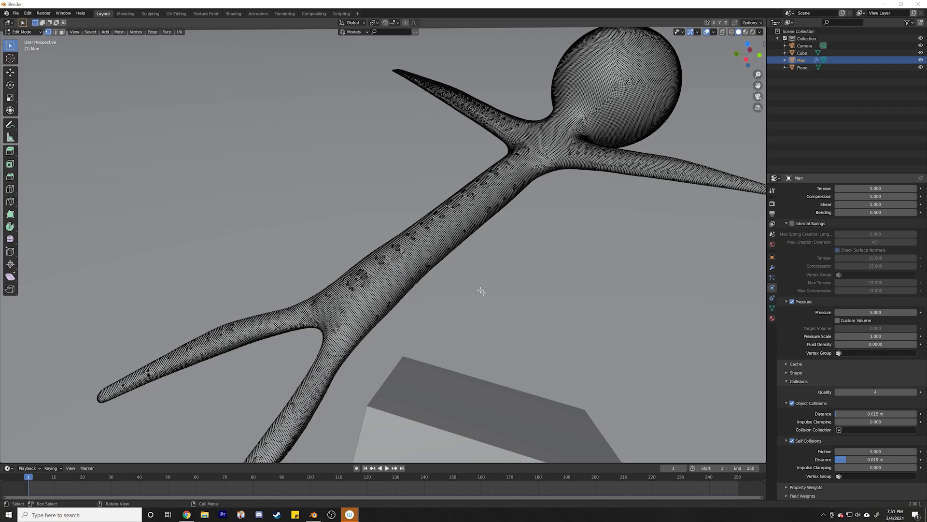
scroll(372, 257, up, 5)
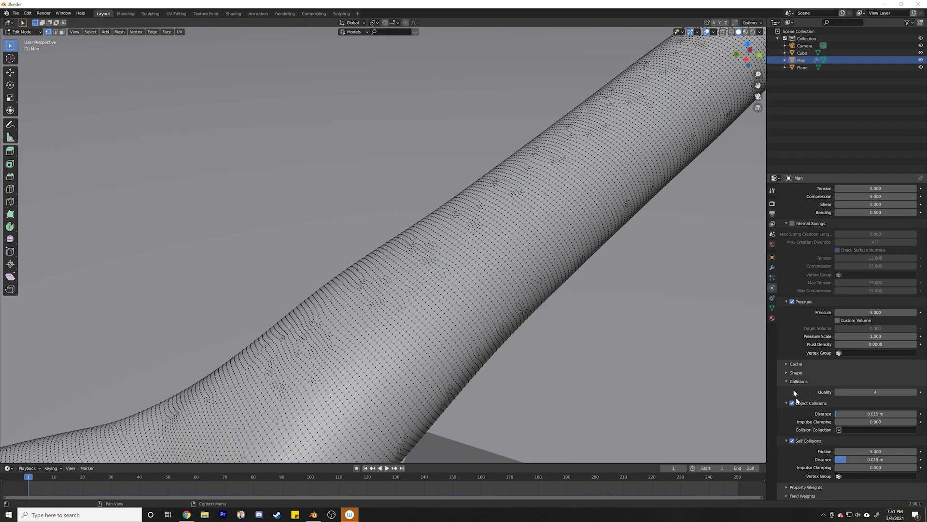
drag(863, 459, 830, 459)
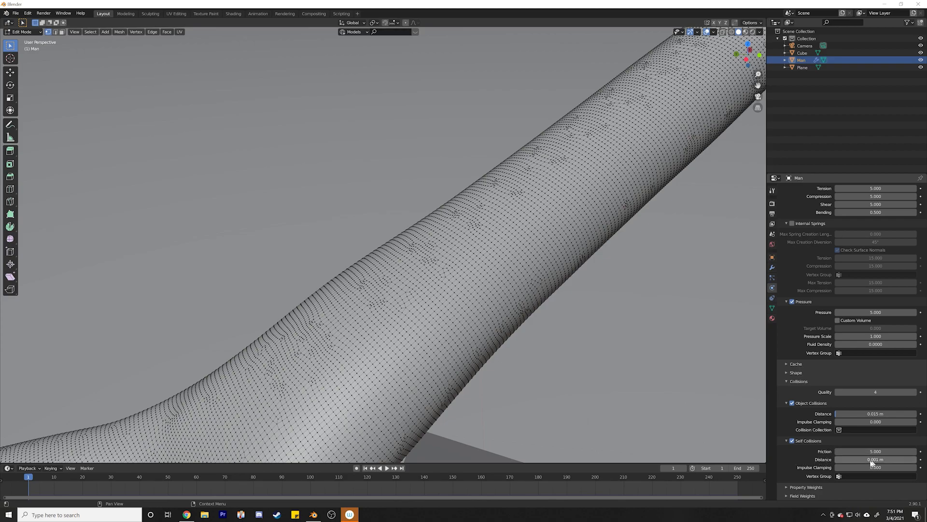
scroll(435, 261, down, 4)
scroll(436, 260, down, 3)
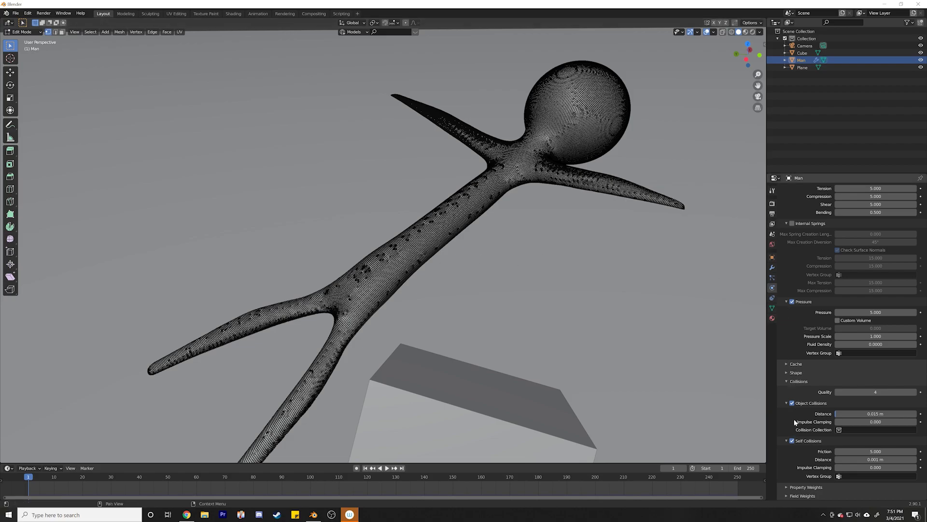
Review the Field Weights and the remaining cloth settings of the Man
click(795, 496)
scroll(804, 451, down, 2)
scroll(804, 451, down, 4)
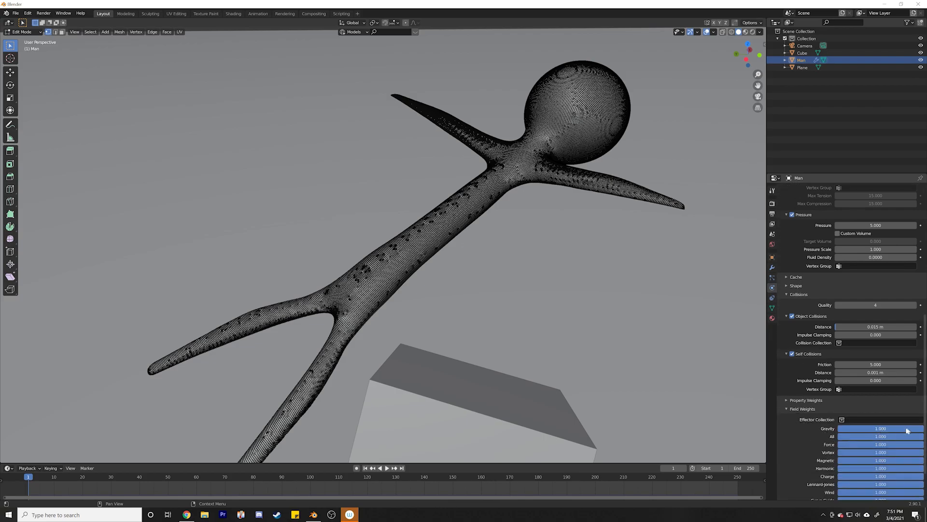
click(788, 408)
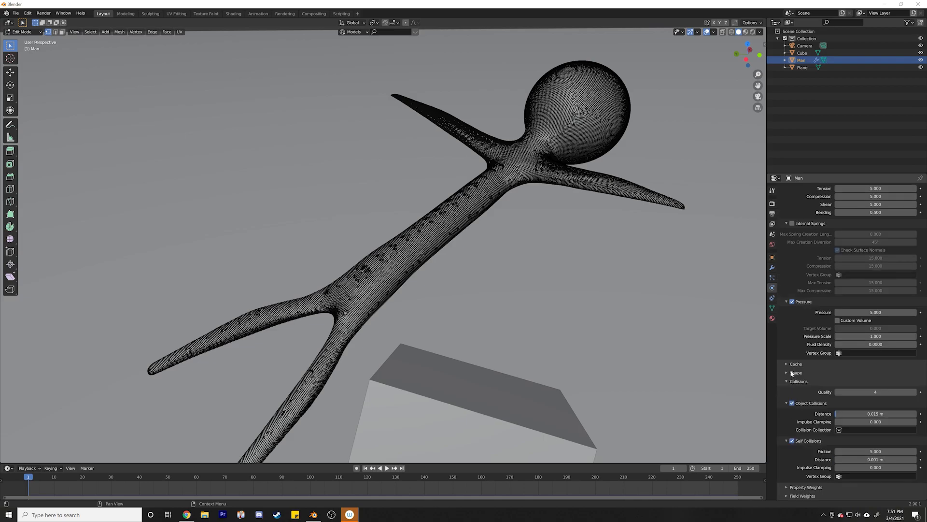
scroll(790, 344, up, 4)
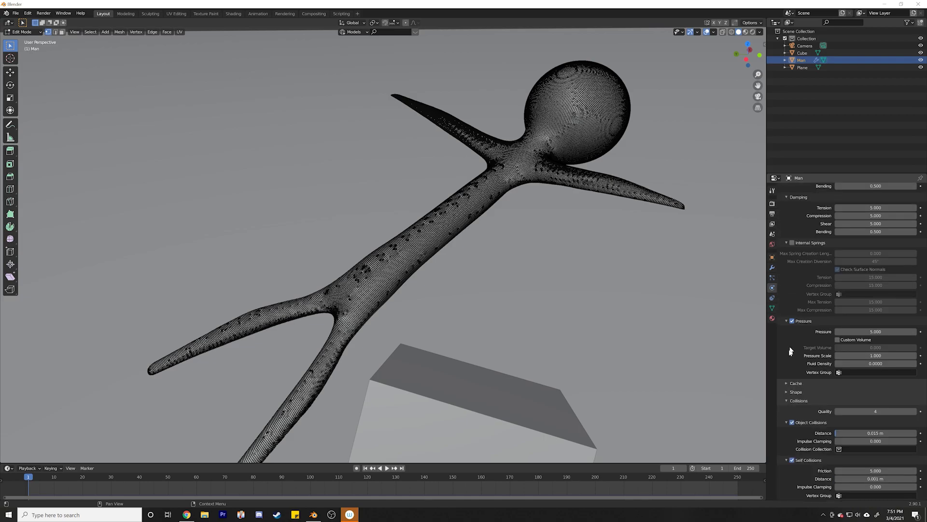
scroll(785, 368, up, 4)
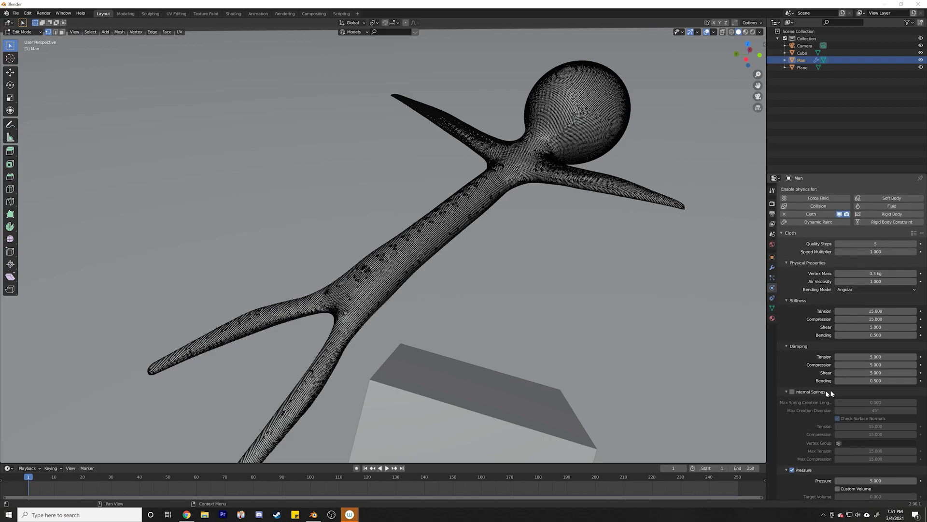
Return the Man from Edit Mode to Object Mode with the whole scene in view
scroll(490, 213, down, 2)
middle_drag(490, 212, 295, 333)
key(Tab)
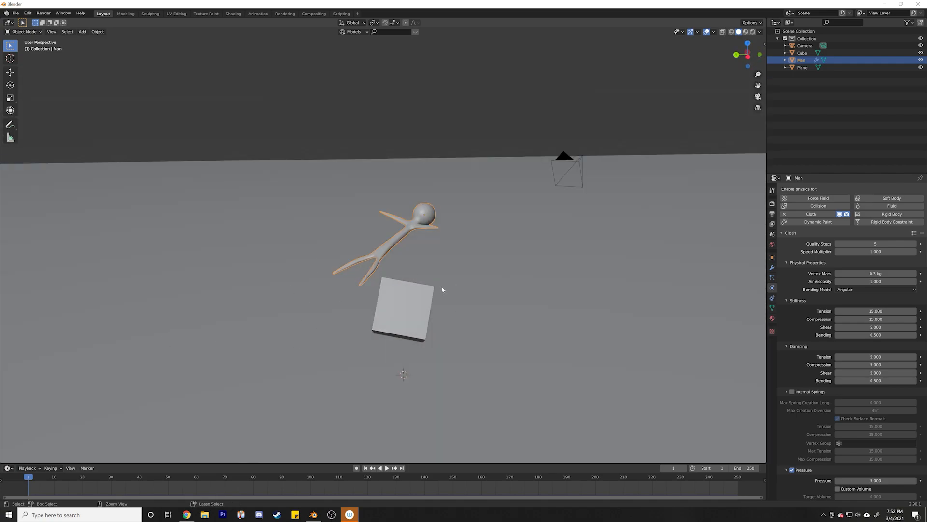
Save the scene in the Blender documents folder as ManTutorial1.blend
key(ctrl+s)
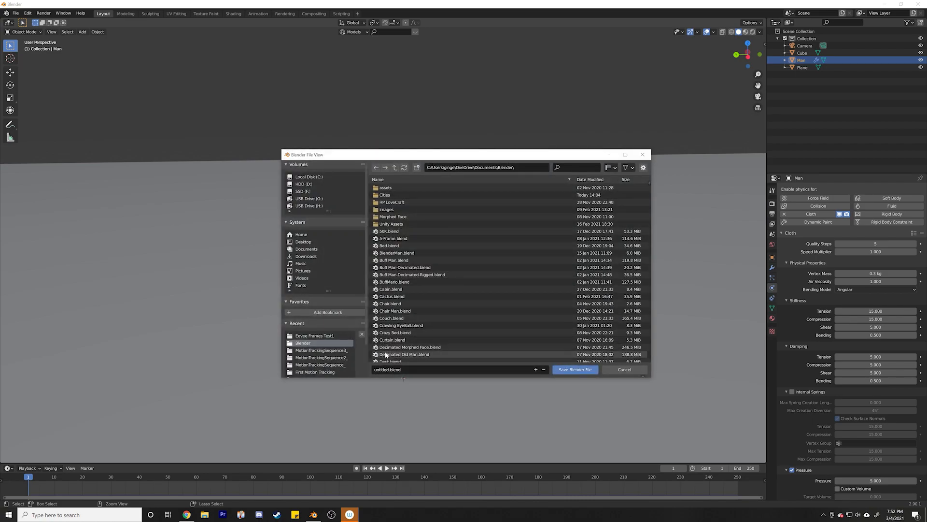
click(389, 369)
double_click(382, 369)
text(ManTuro)
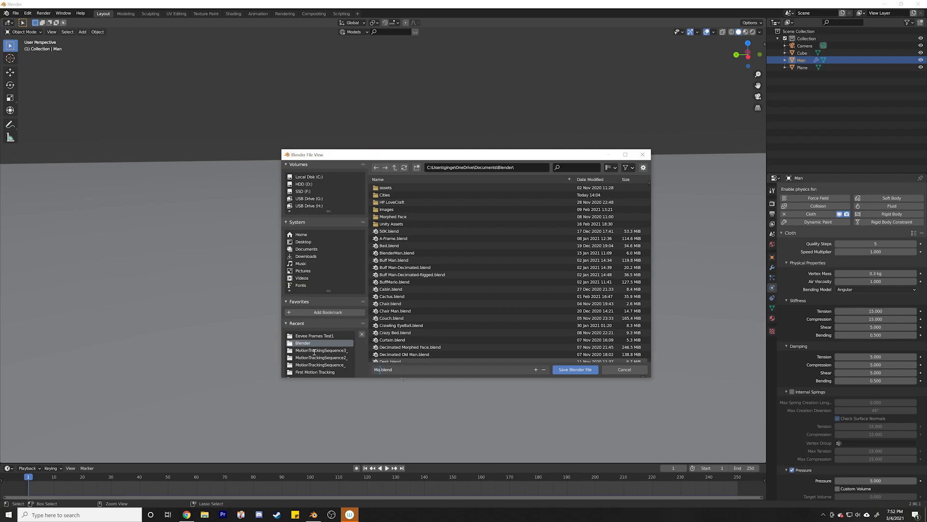
key(BackSpace)
key(BackSpace)
text(torials)
key(BackSpace)
text(1)
key(Return)
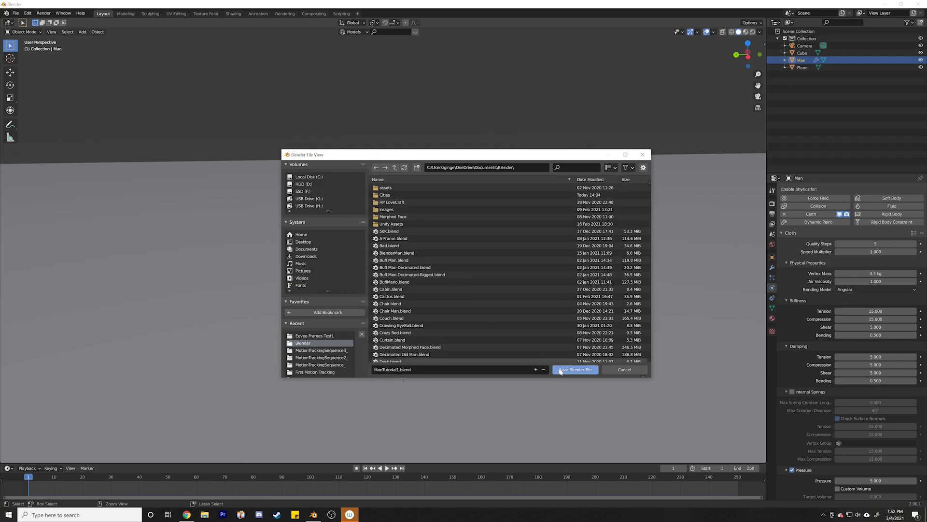
click(575, 370)
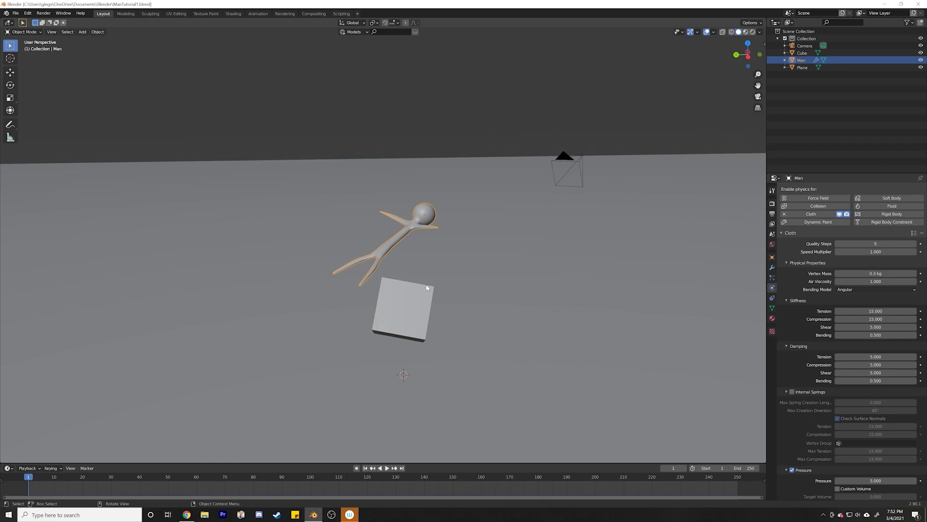
Play the cloth simulation to check the Man's fall onto the cube, and stop it at frame 20
scroll(445, 219, up, 3)
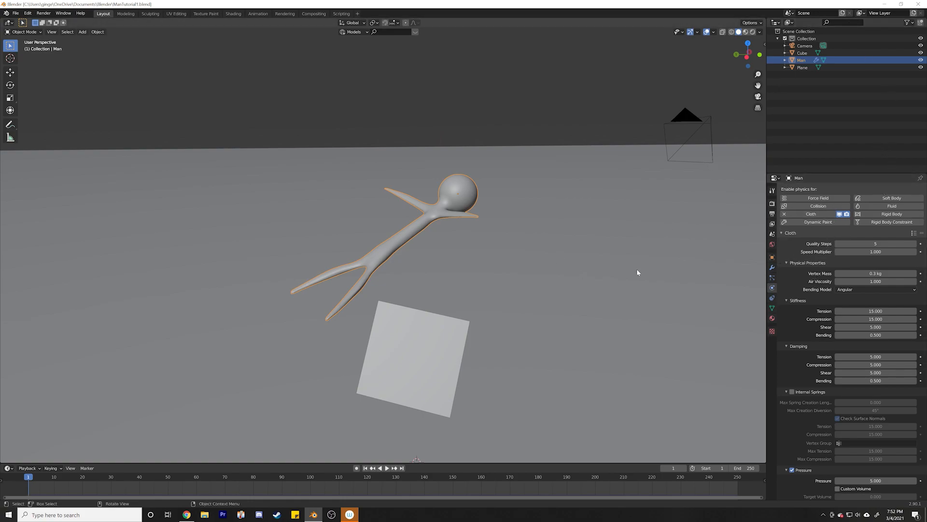
middle_drag(452, 278, 452, 238)
key(space)
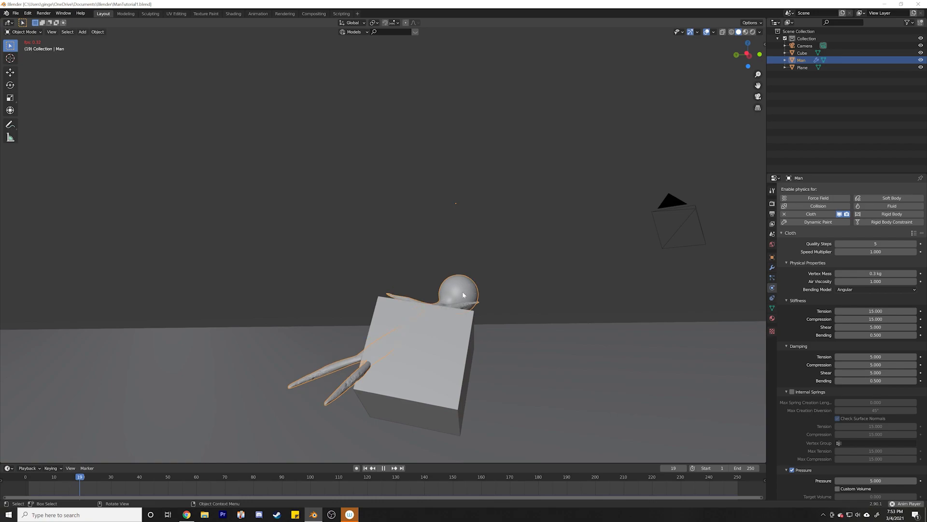
key(space)
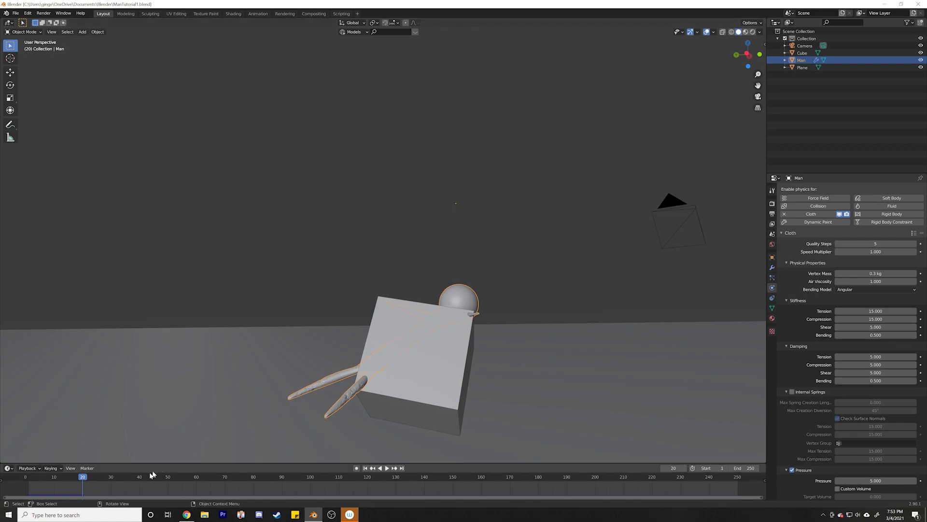
Stop playback and rewind the animation to frame 0
key(space)
click(45, 481)
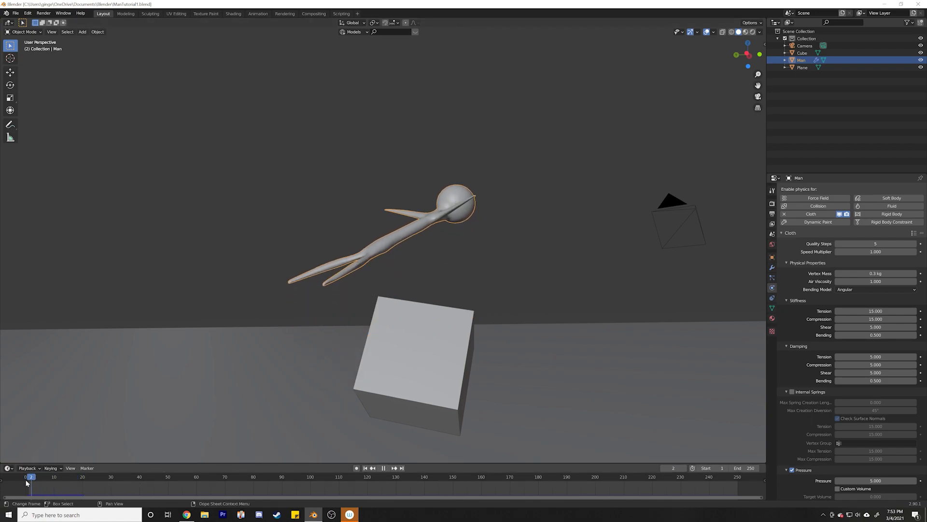
key(Escape)
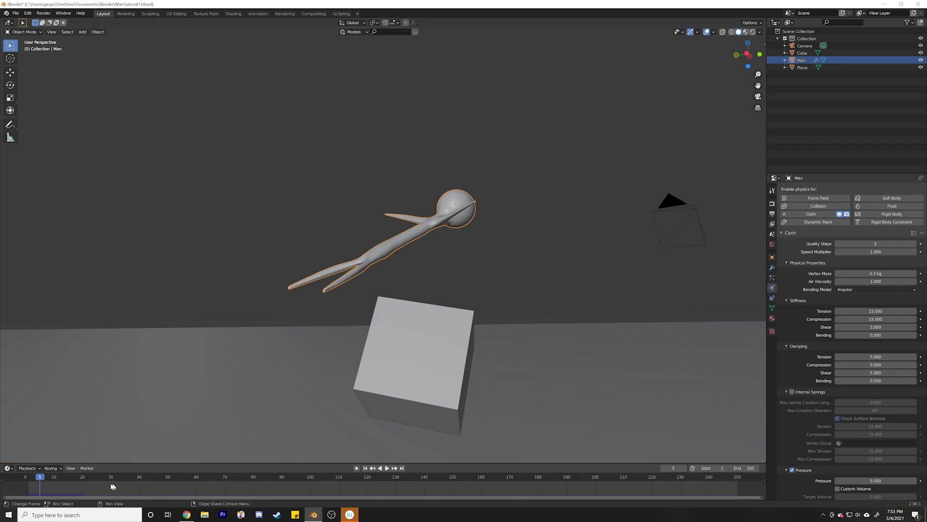
key(space)
click(32, 485)
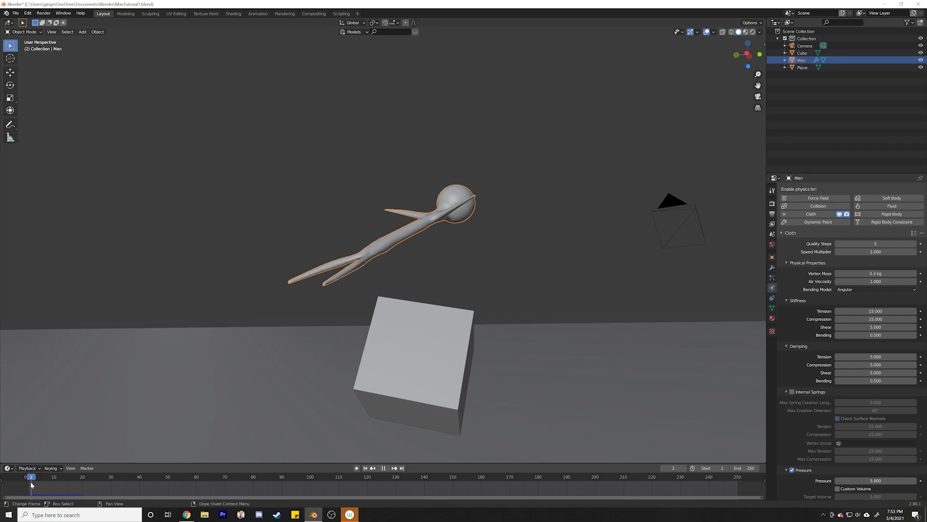
drag(30, 485, 24, 482)
key(space)
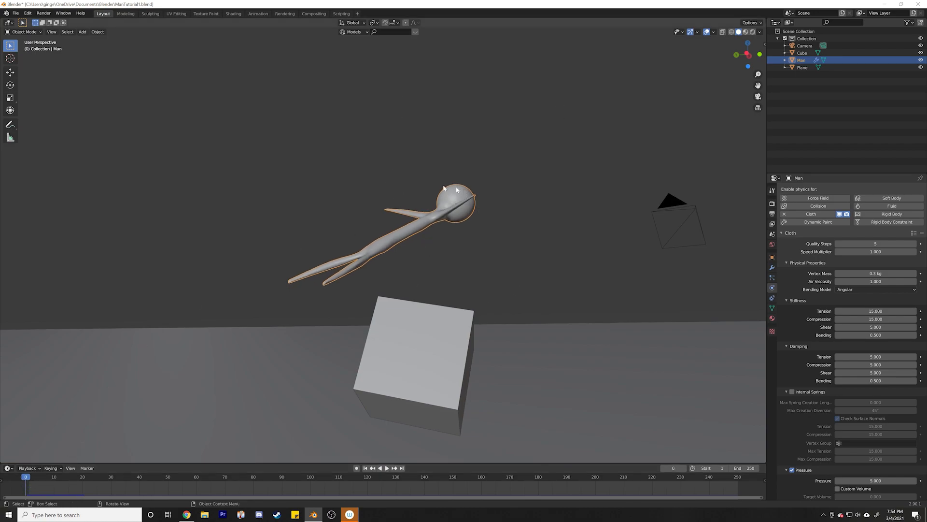
Enable Collision physics on the cube
click(403, 335)
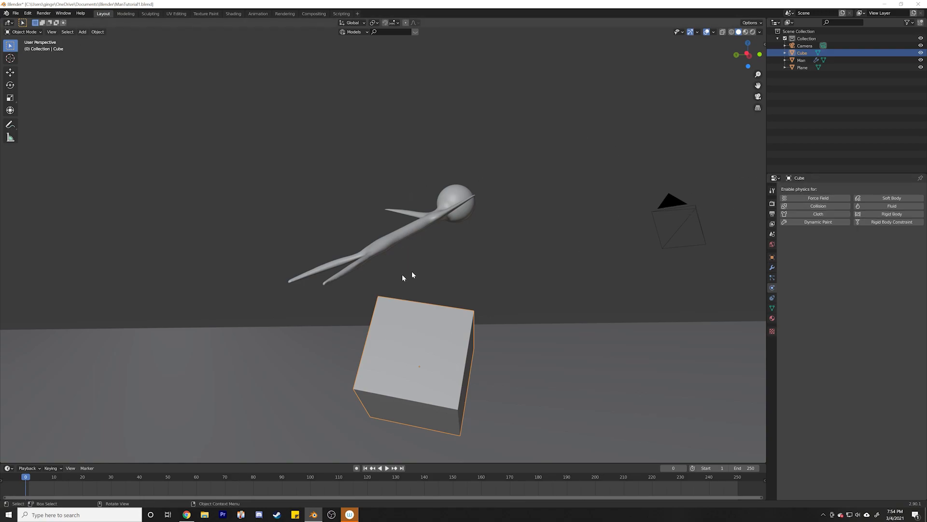
click(445, 261)
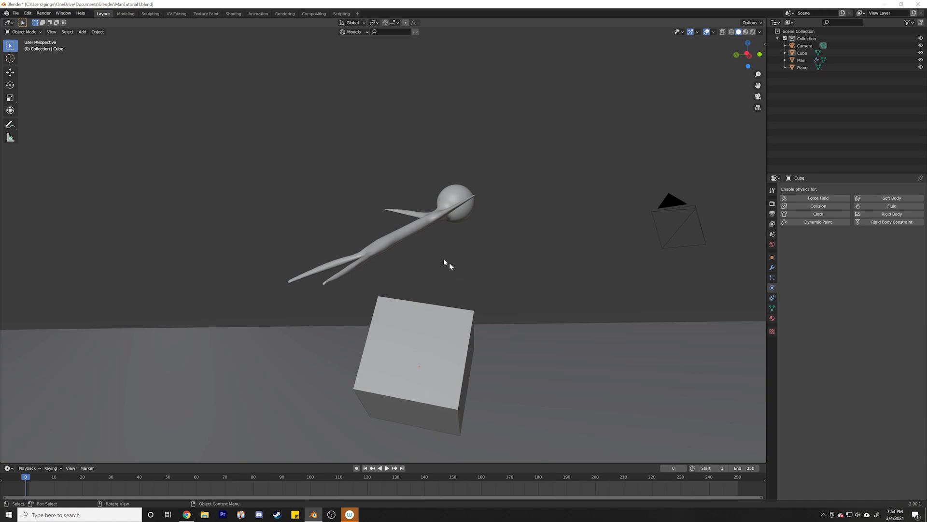
click(401, 307)
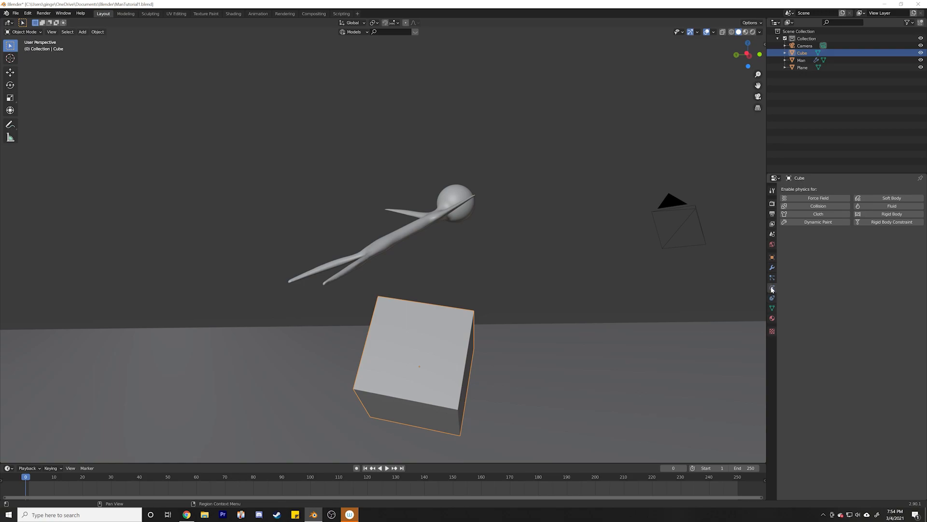
click(805, 207)
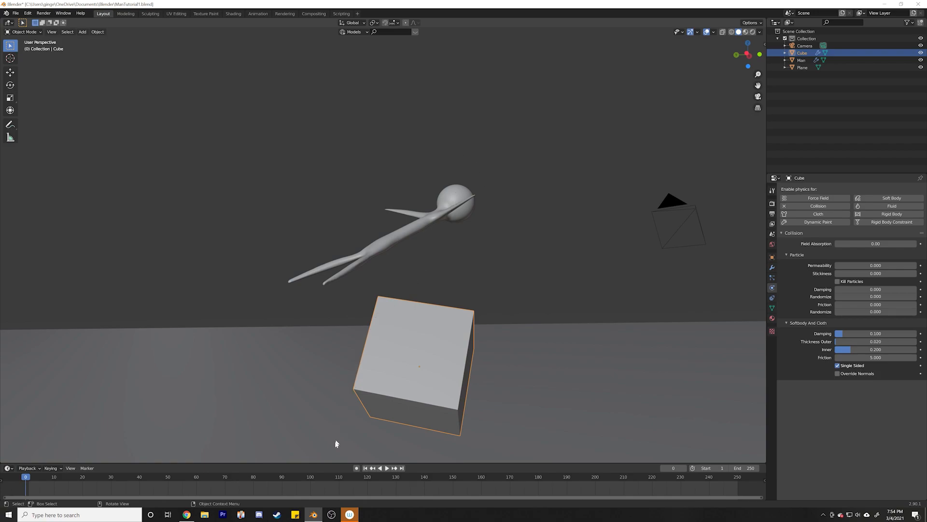
Play the simulation again and examine how the Man's cloth collides with the cube
middle_drag(356, 321, 448, 338)
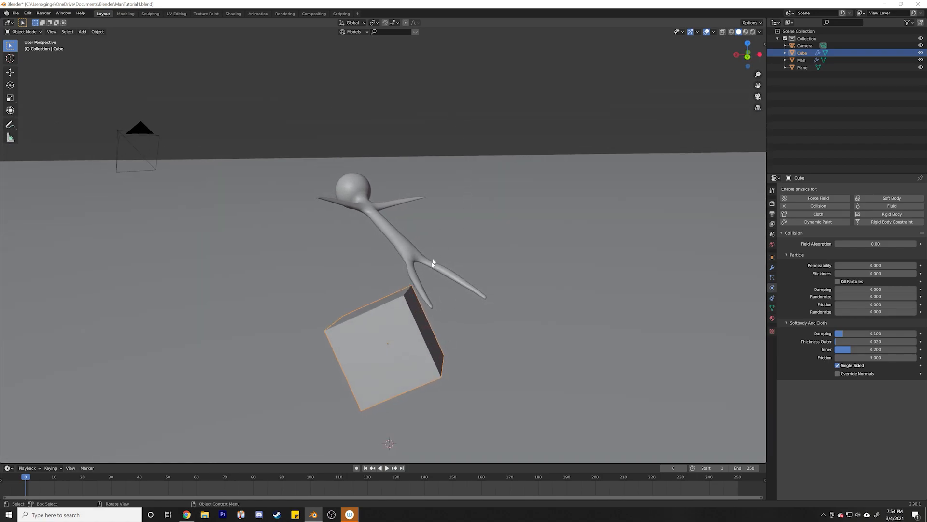
key(space)
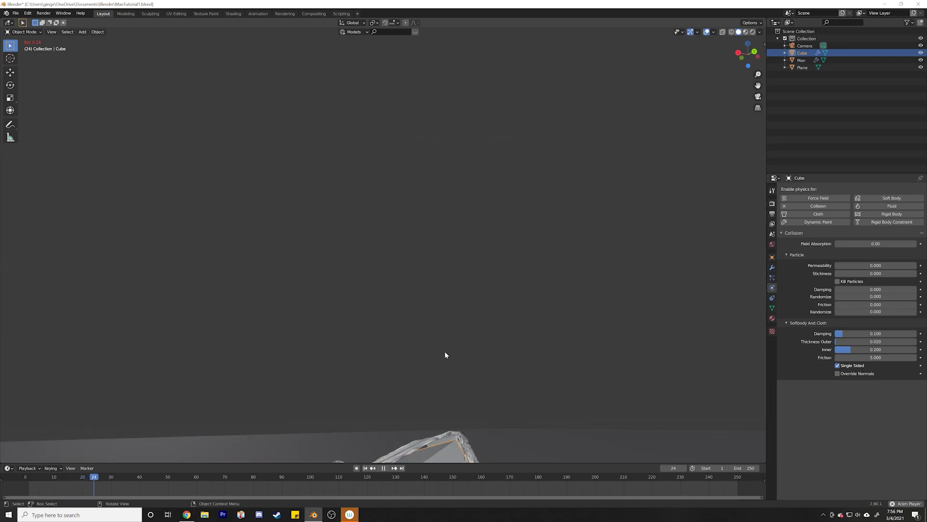
middle_drag(437, 350, 419, 208)
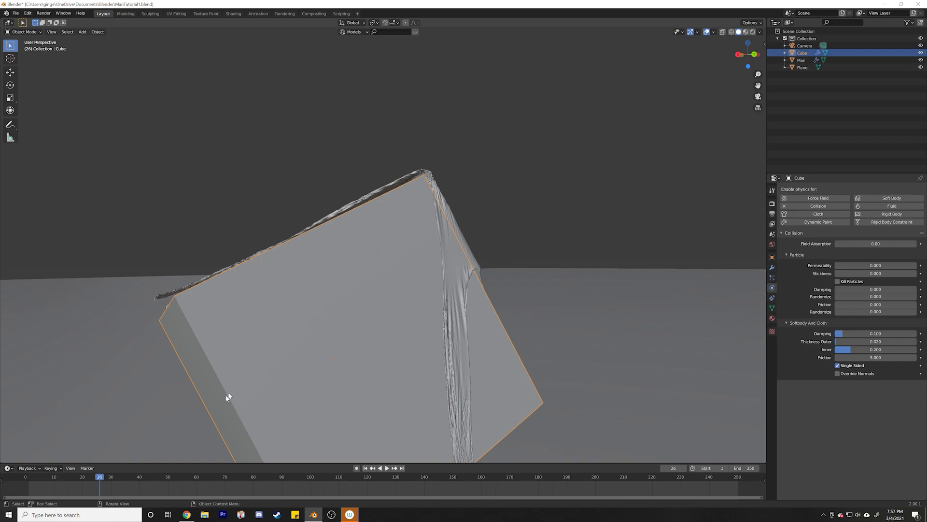
Reset the timeline to frame 0 after the collision test and leave playback stopped
click(53, 479)
key(space)
drag(53, 479, 25, 479)
key(space)
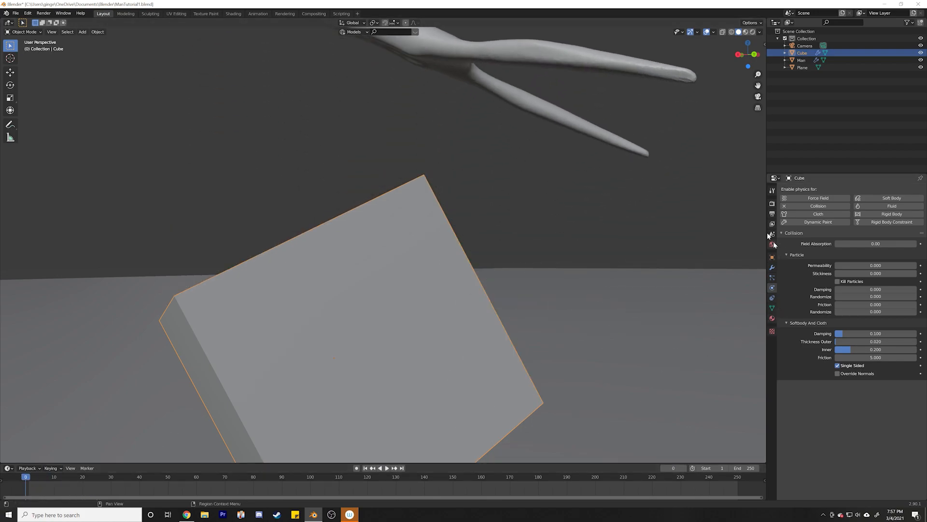
Set the Man's cloth Pressure to 70, keeping the vertex mass at 0.3 kg
click(497, 48)
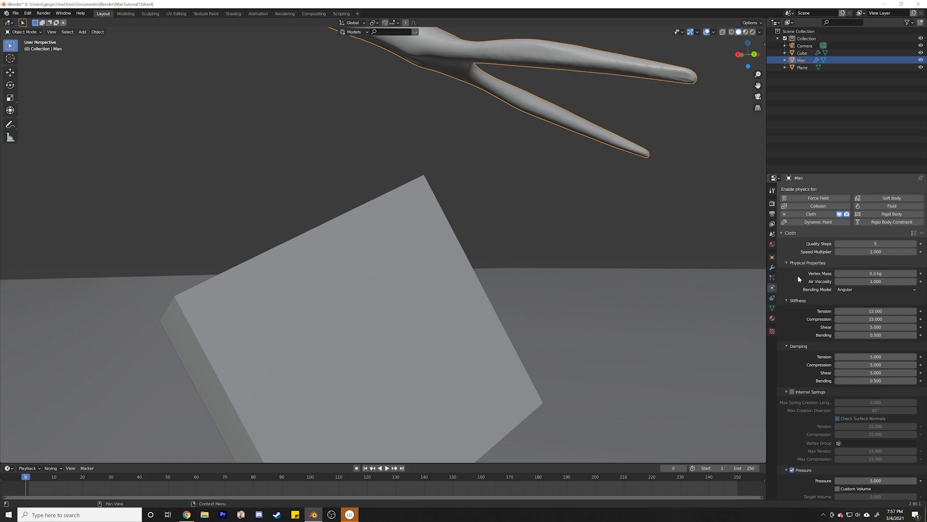
scroll(798, 276, down, 8)
click(880, 336)
text(5.0)
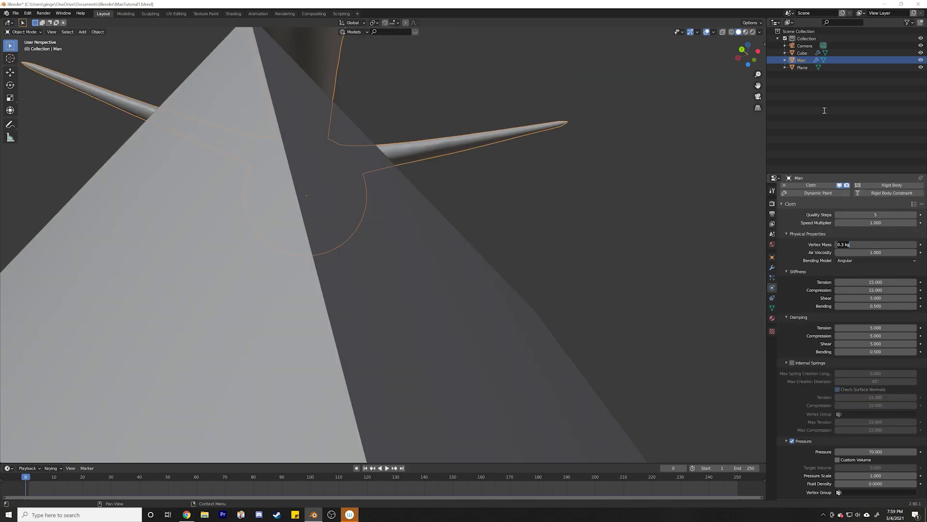
key(Return)
scroll(375, 161, down, 3)
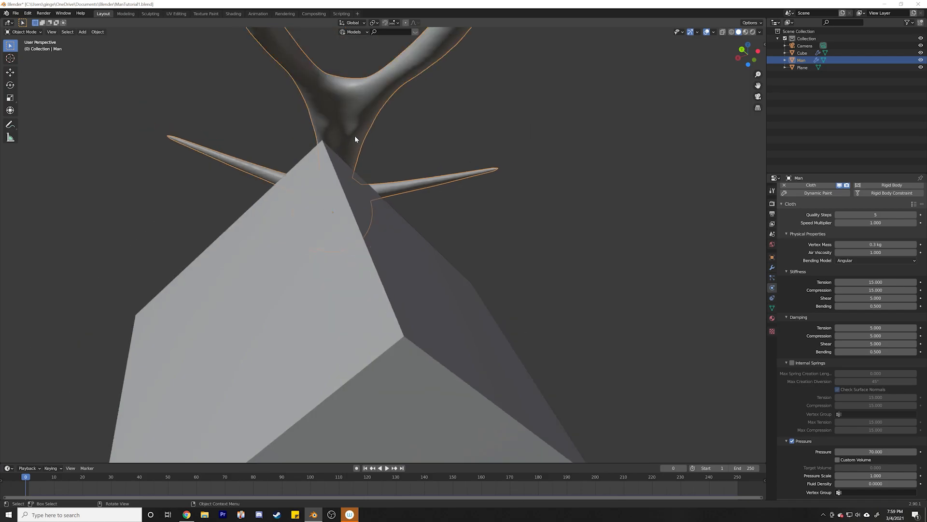
Set the Man's cloth Vertex Mass to 0.05 kg
middle_drag(354, 135, 390, 198)
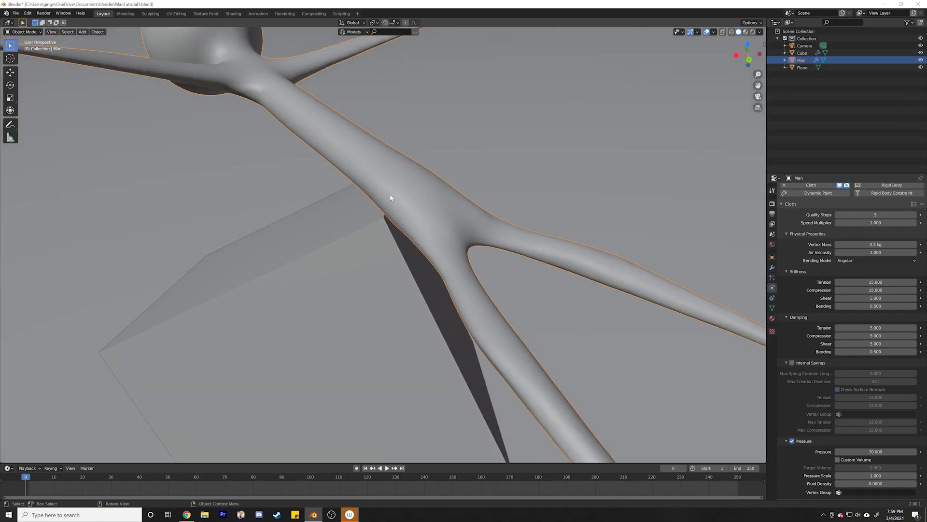
click(881, 245)
key(BackSpace)
key(Return)
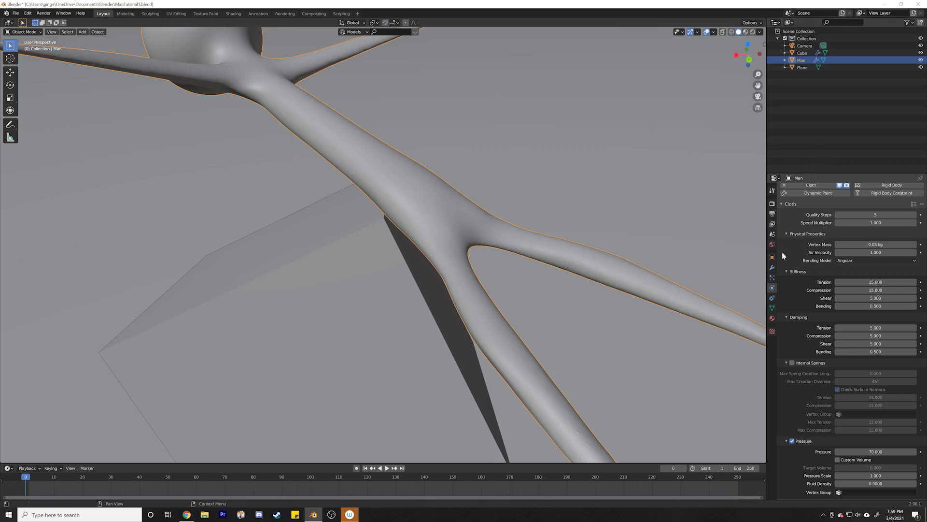
Set the Object Collisions Distance of the Man's cloth to 0.001 m
scroll(798, 258, down, 6)
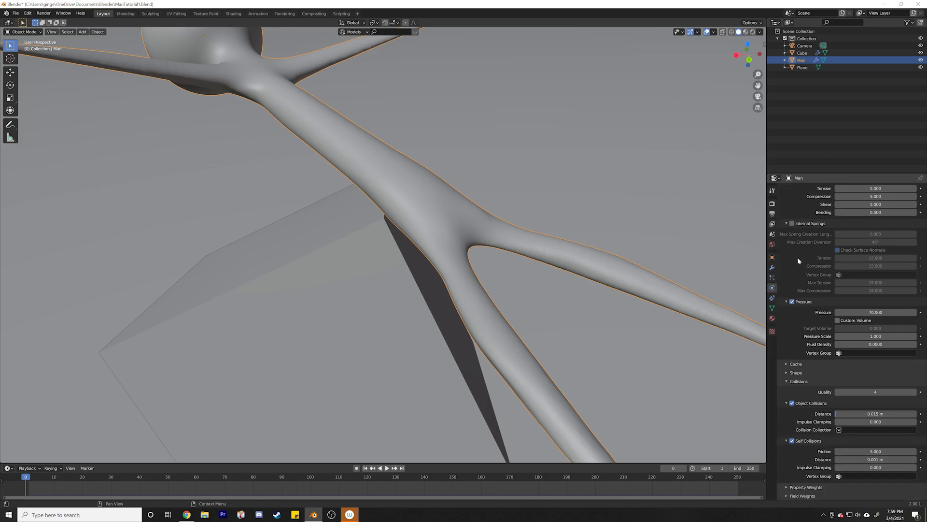
middle_drag(276, 230, 378, 220)
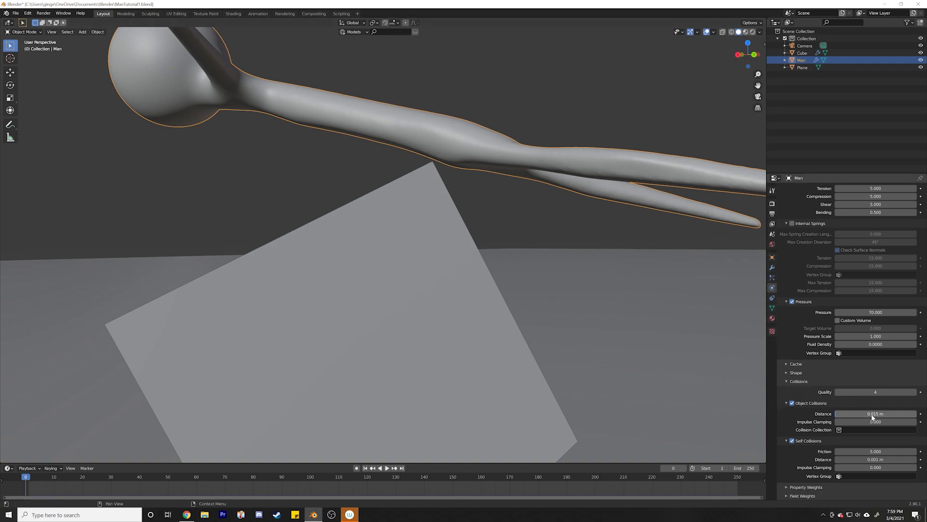
double_click(835, 418)
text(0.001)
key(Return)
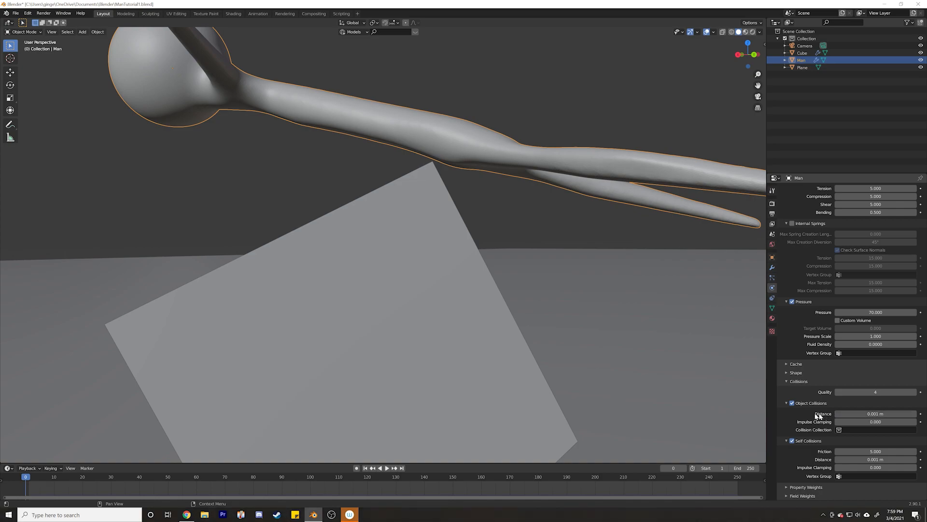
Set the cube's Softbody and Cloth outer thickness to 0.001 in its Collision physics
click(440, 200)
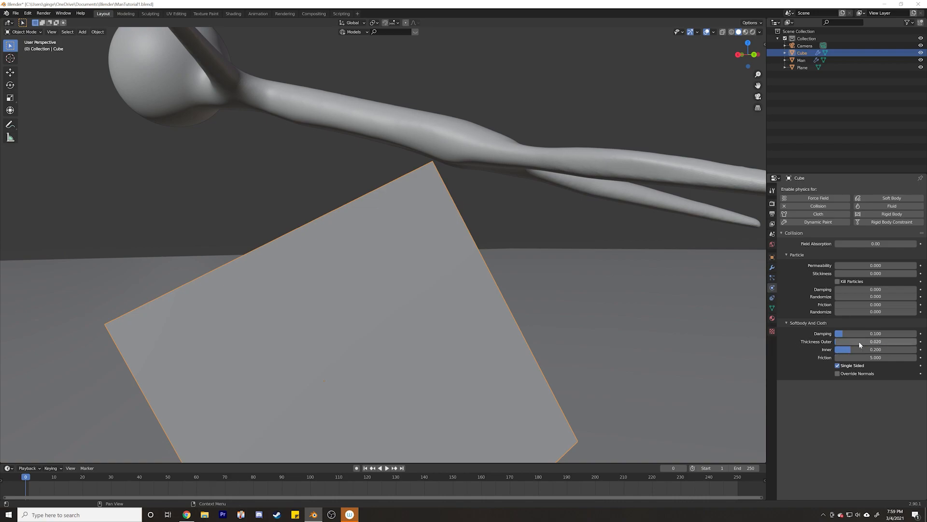
drag(886, 346, 834, 341)
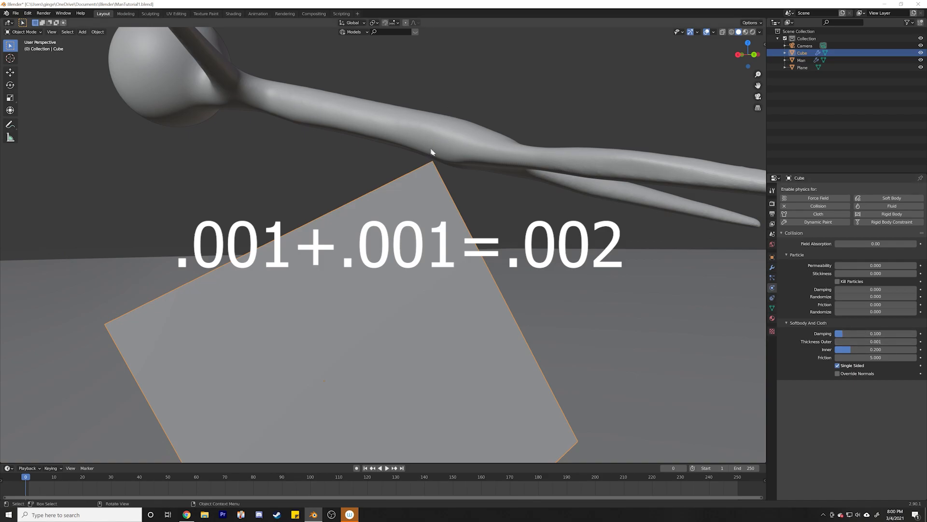
Play the cloth simulation and stop it at frame 49, with the Man draped over the cube
middle_drag(470, 152, 487, 162)
middle_drag(436, 383, 517, 178)
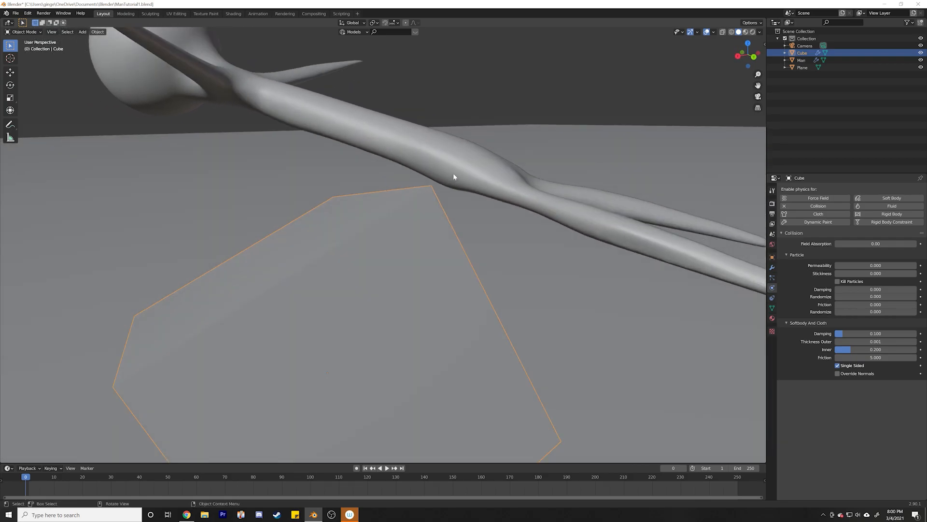
middle_drag(453, 178, 457, 164)
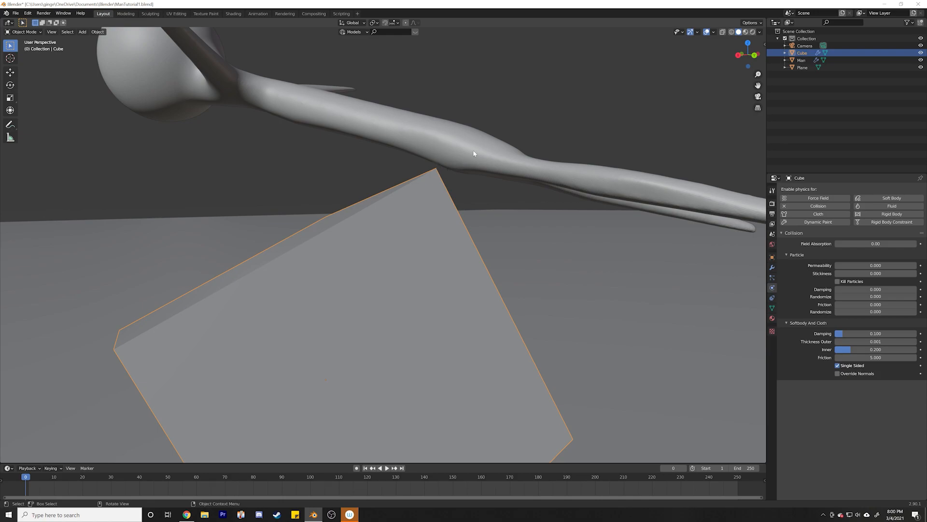
key(space)
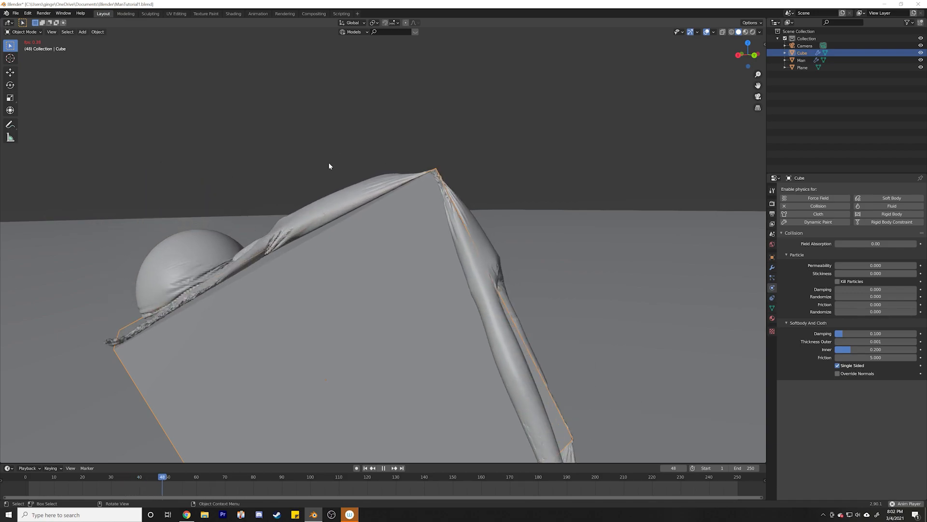
key(space)
Examine the draped Man's wrinkles and contact with the cube from several angles, and review its cloth settings
middle_drag(329, 165, 377, 282)
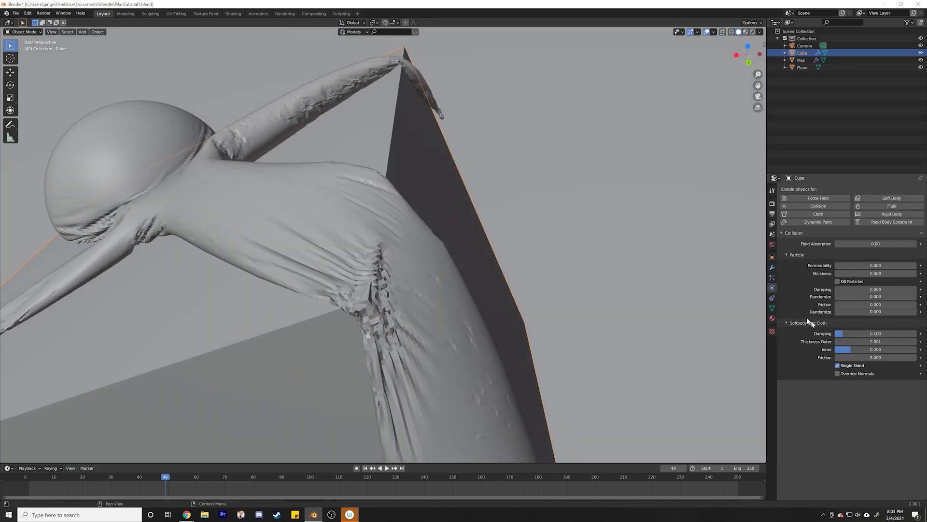
click(350, 241)
scroll(812, 316, down, 8)
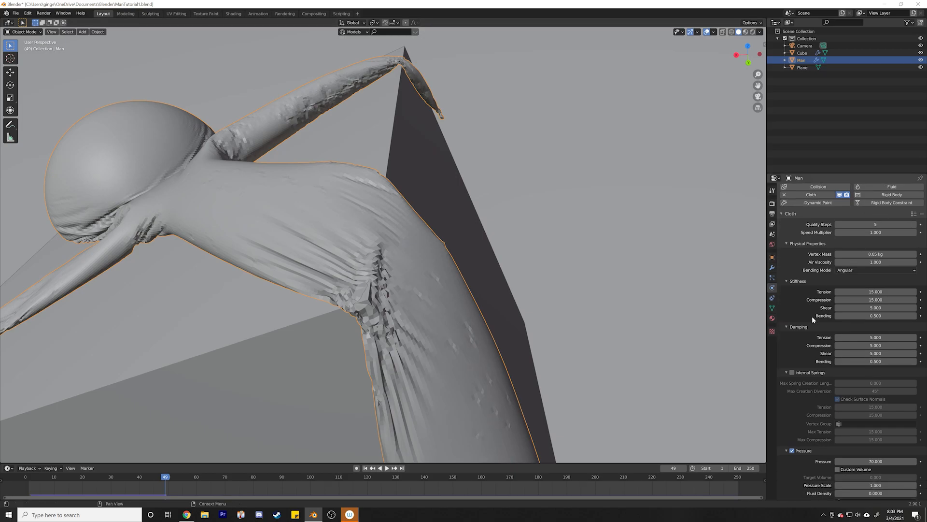
scroll(812, 316, down, 1)
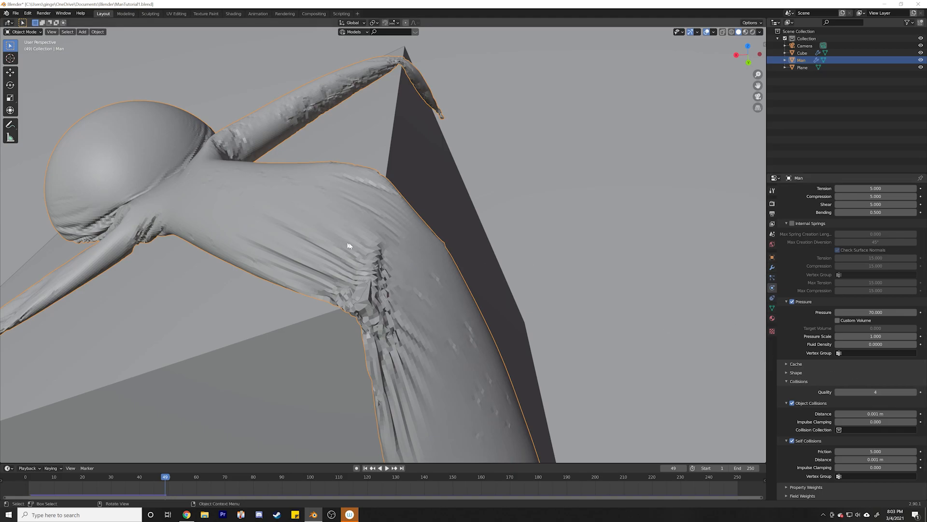
scroll(353, 248, down, 3)
middle_drag(353, 247, 321, 226)
scroll(335, 262, up, 3)
middle_drag(335, 263, 407, 183)
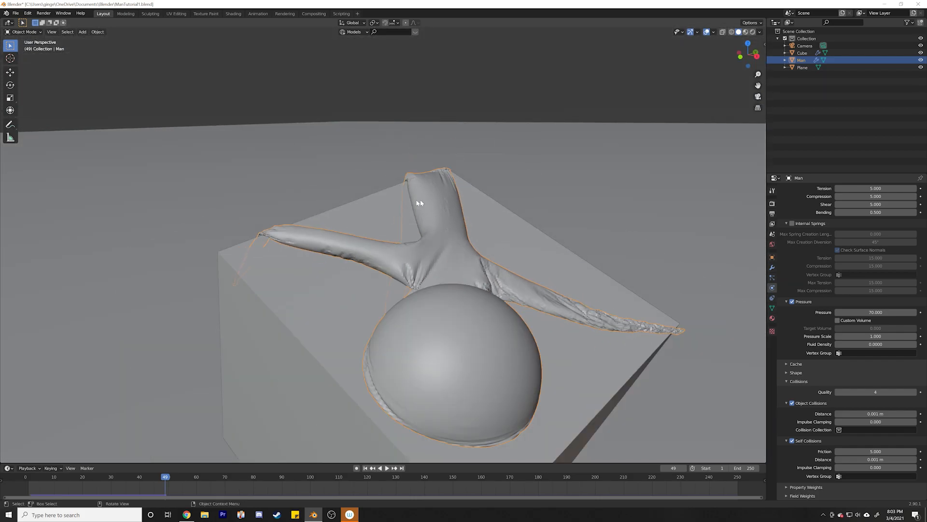
middle_drag(444, 330, 447, 299)
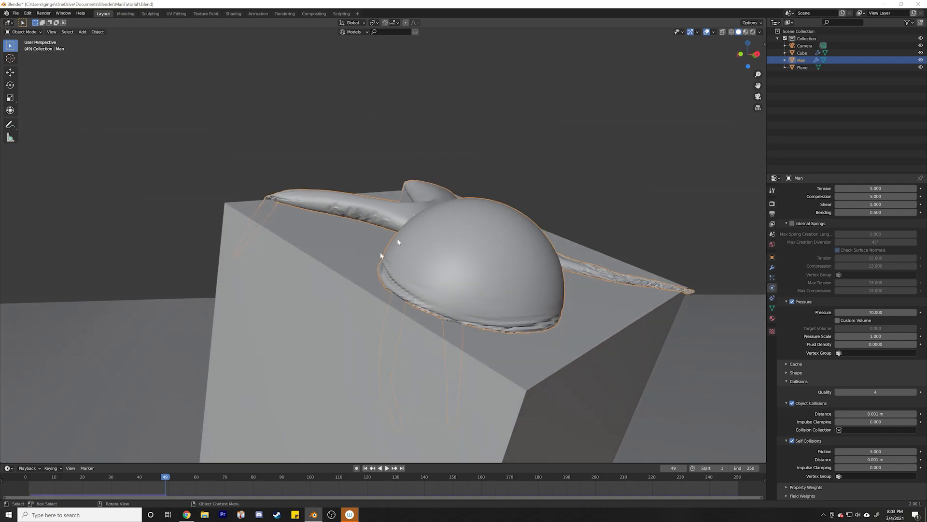
middle_drag(421, 341, 690, 261)
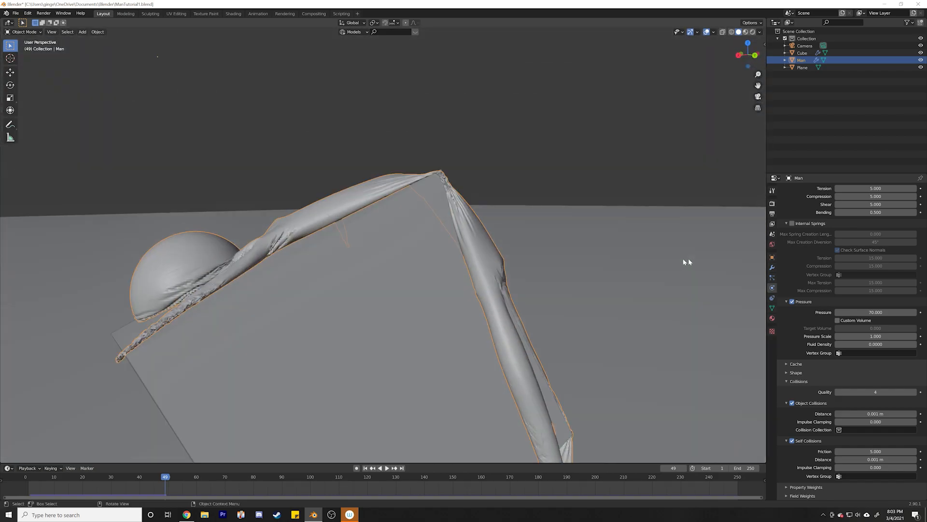
middle_drag(237, 261, 320, 262)
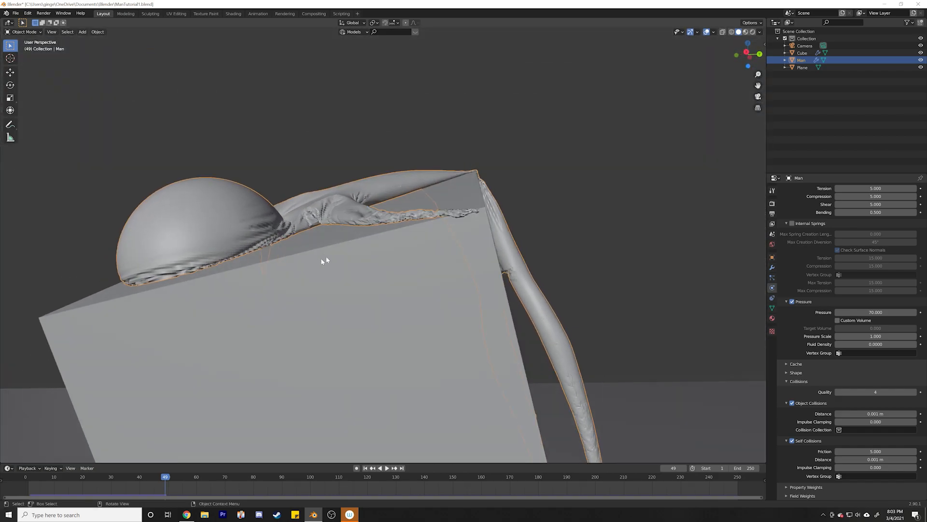
middle_drag(452, 195, 437, 247)
scroll(378, 264, down, 3)
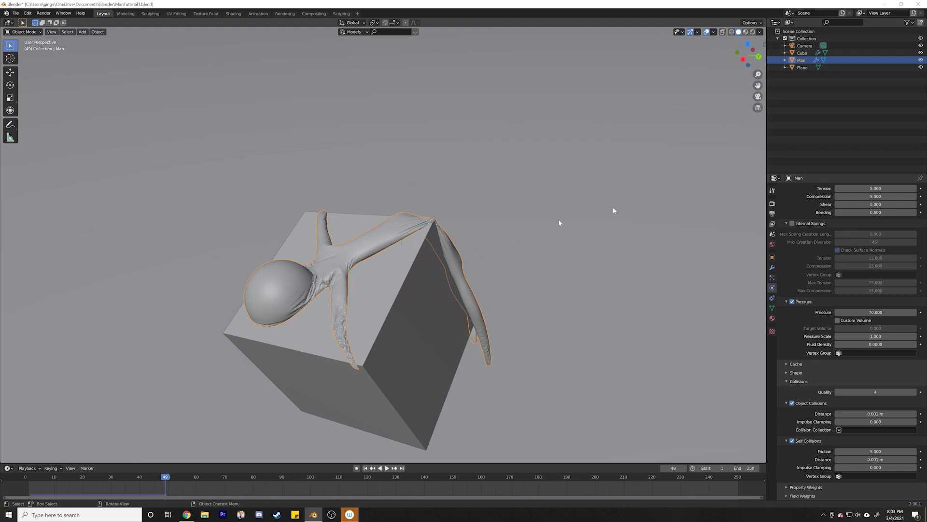
Create a new collection in the scene and name it Archive
right_click(802, 103)
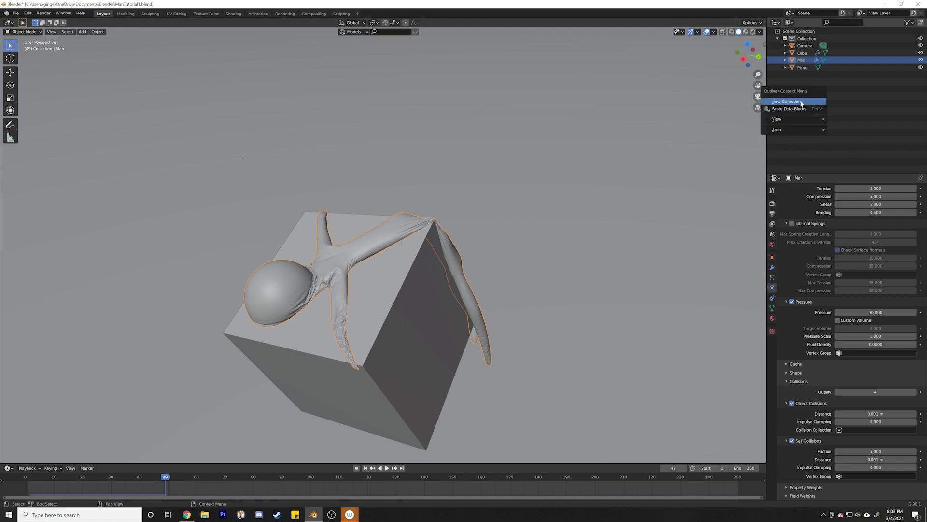
right_click(831, 100)
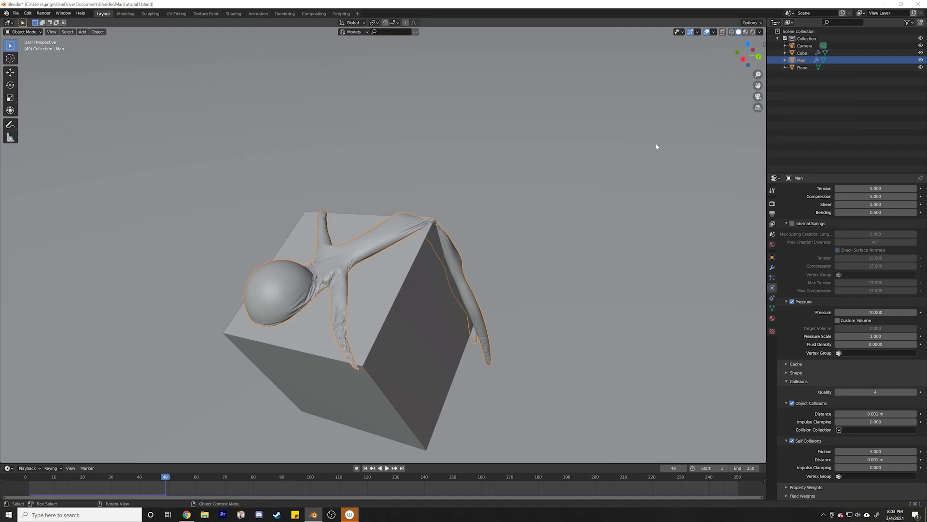
right_click(813, 111)
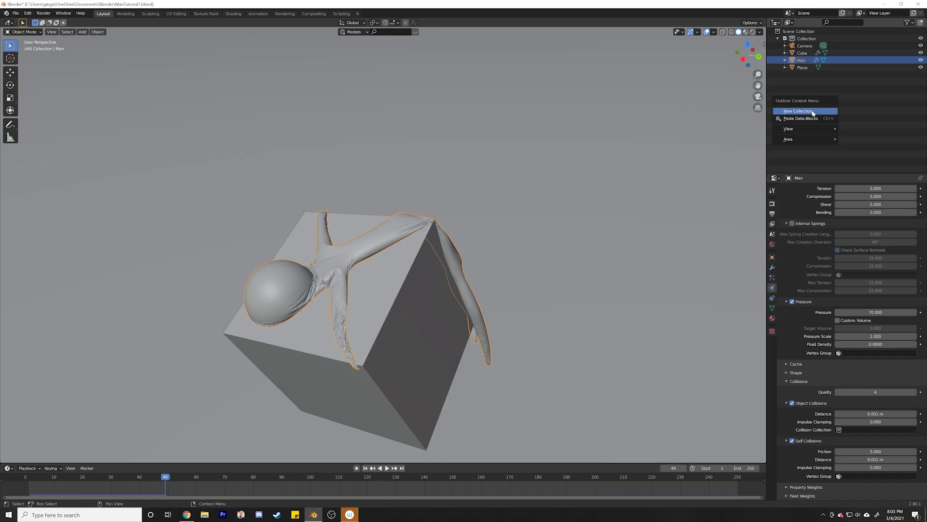
right_click(818, 88)
click(819, 88)
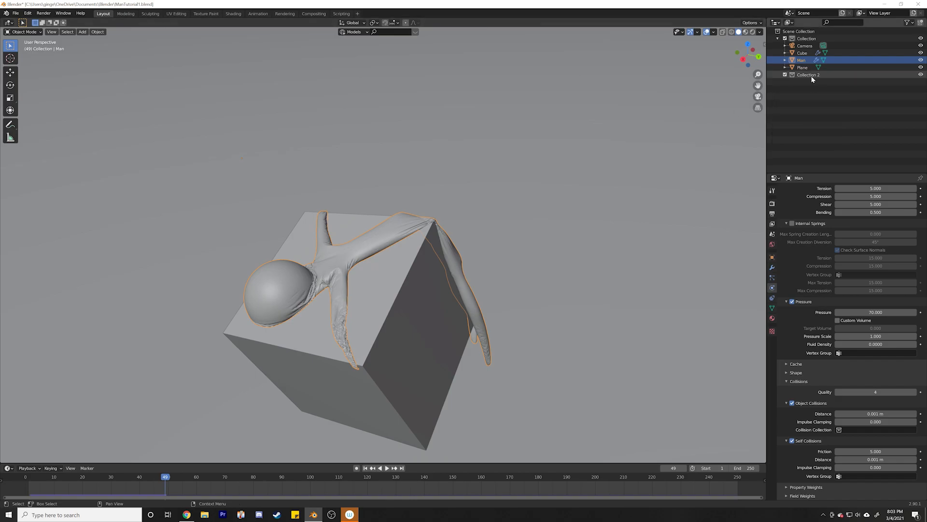
double_click(812, 75)
text(Ar)
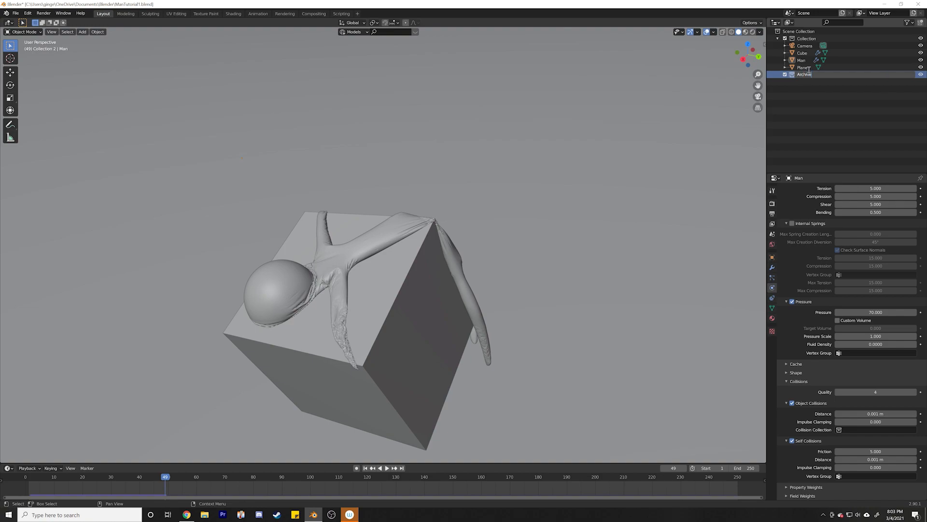
text(chive)
key(Return)
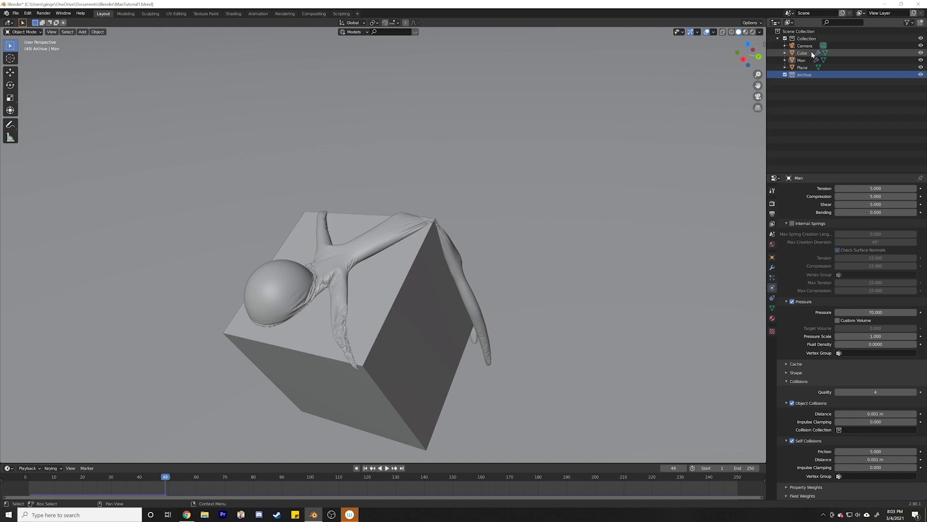
Duplicate the Man in place into the Archive collection and exclude that collection from the view layer
click(804, 60)
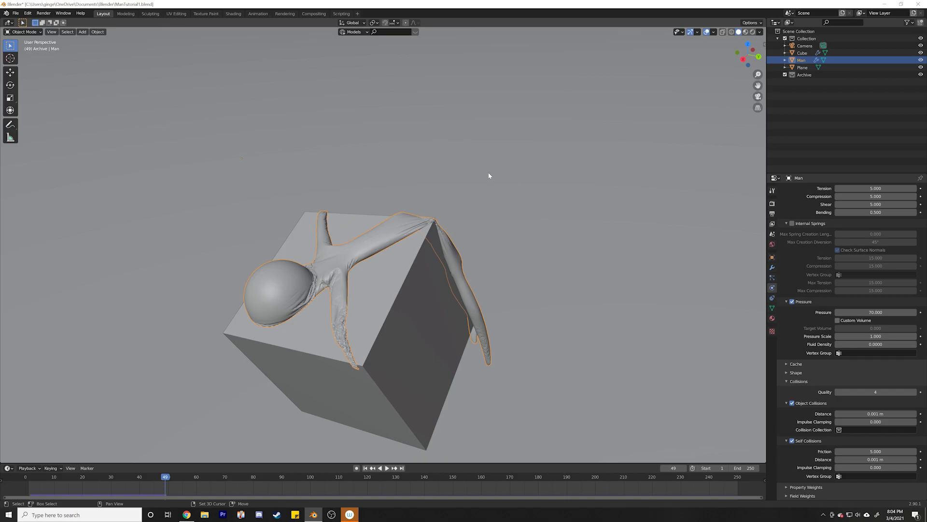
key(shift+d)
key(Escape)
drag(804, 68, 805, 82)
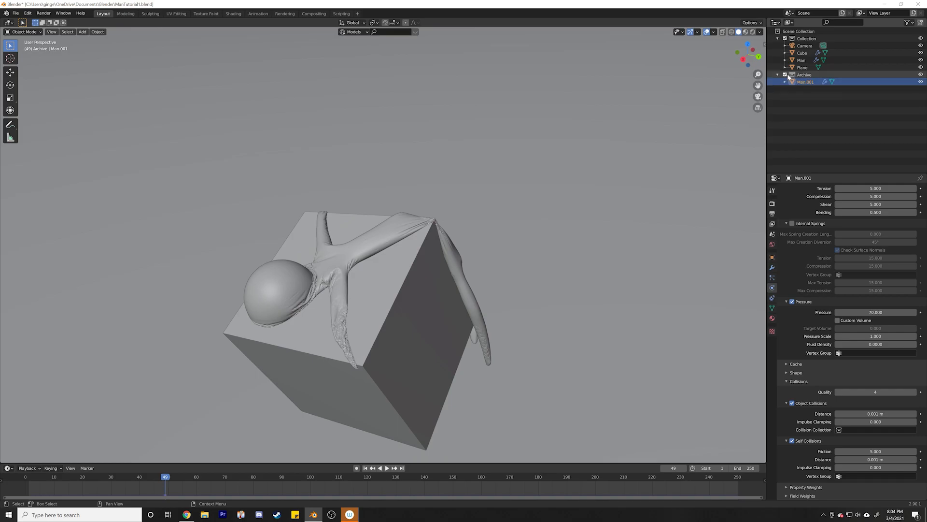
click(785, 75)
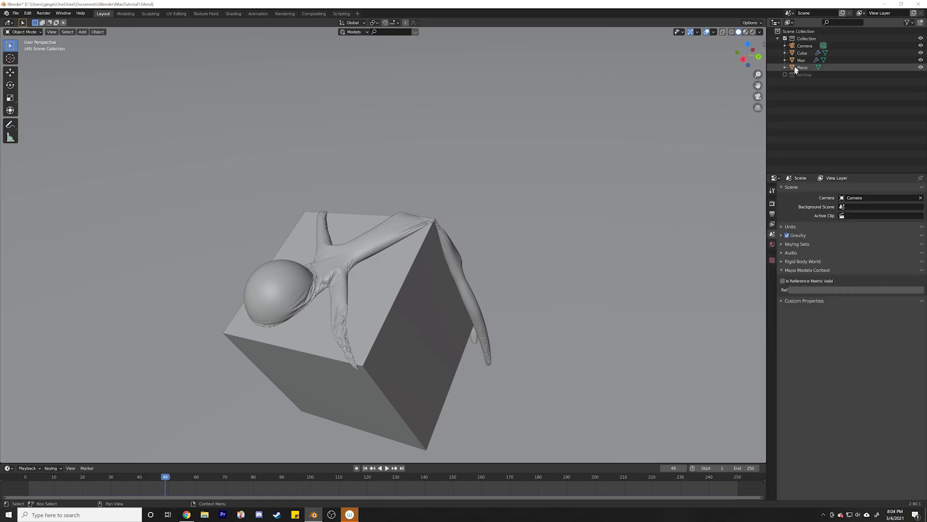
Apply the original Man's Cloth modifier at frame 49 and return the timeline to frame 0
click(797, 60)
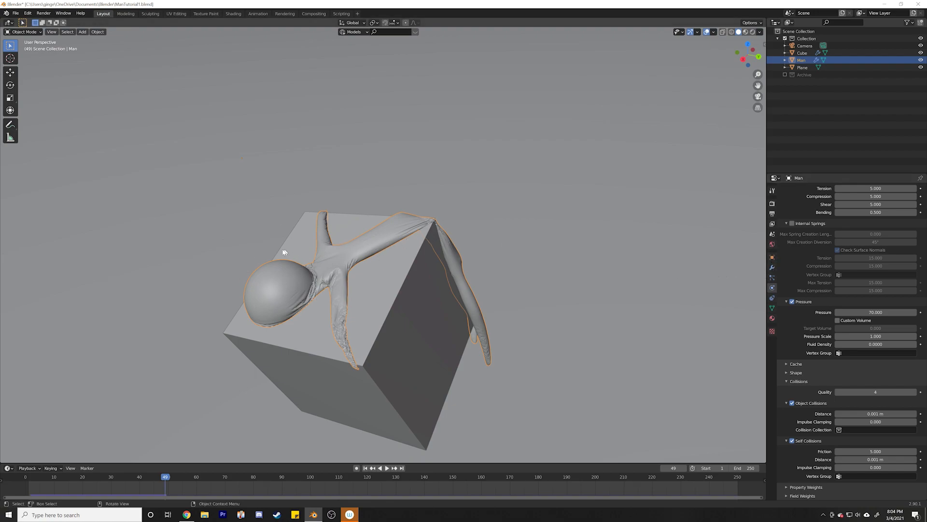
click(773, 268)
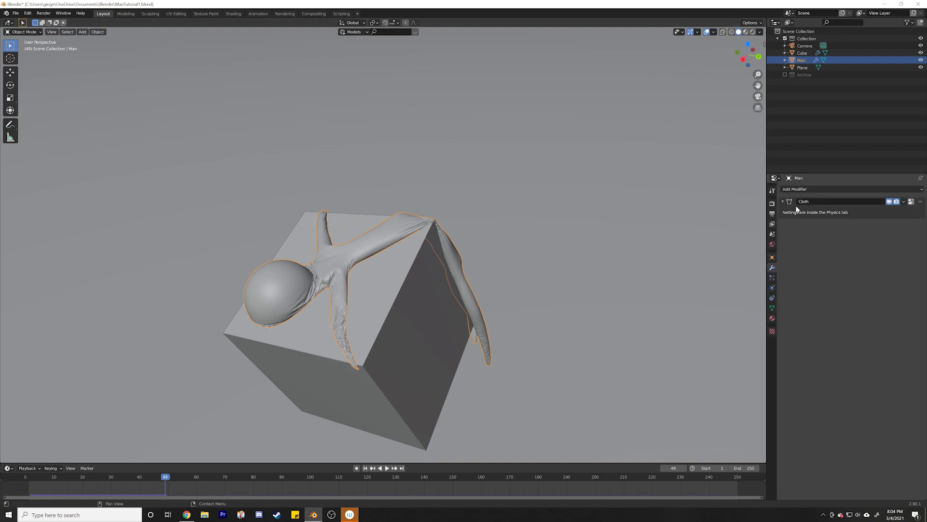
click(902, 203)
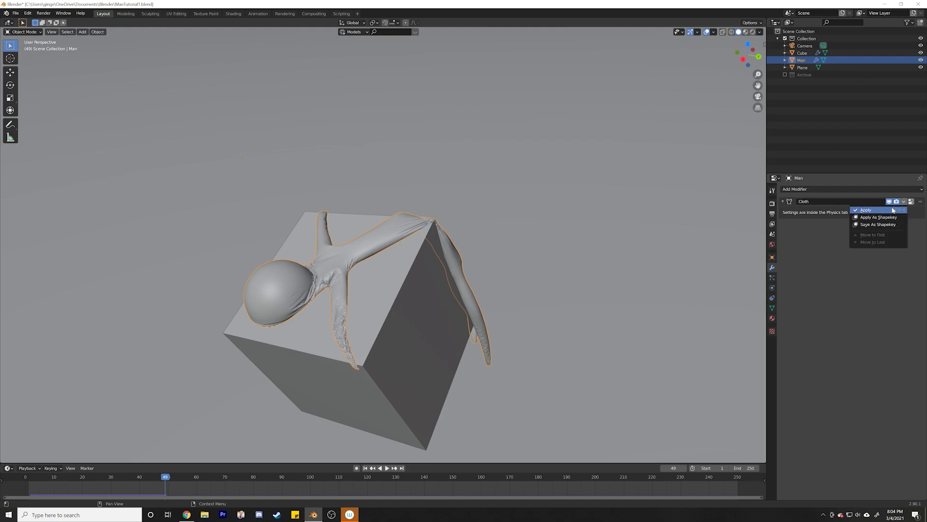
click(893, 209)
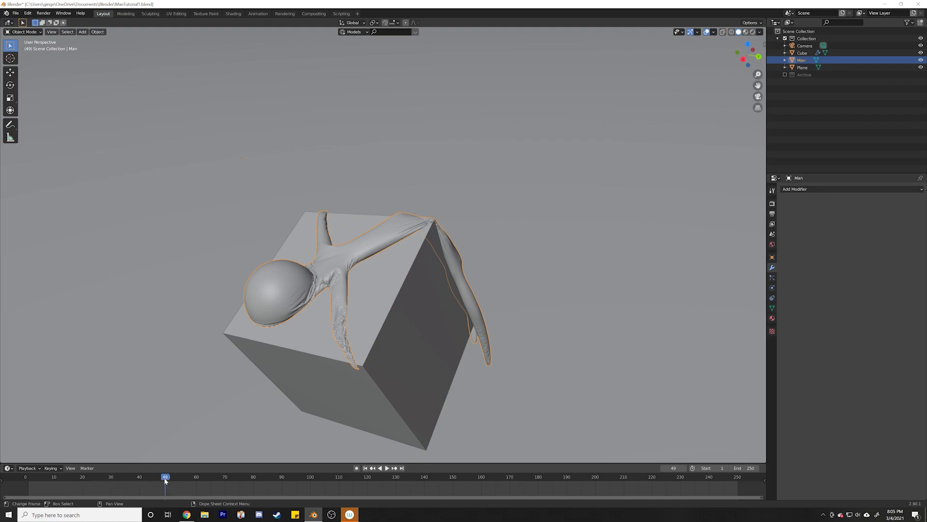
drag(165, 480, 24, 483)
Examine the Man's applied mesh from several angles, checking the pose and the folds around the waist
middle_drag(290, 341, 346, 257)
scroll(346, 257, up, 3)
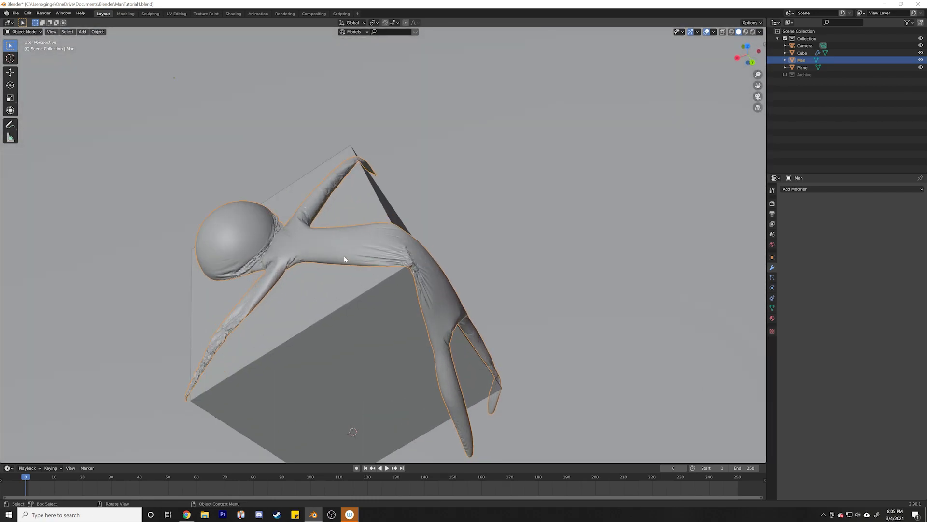
middle_drag(415, 301, 265, 264)
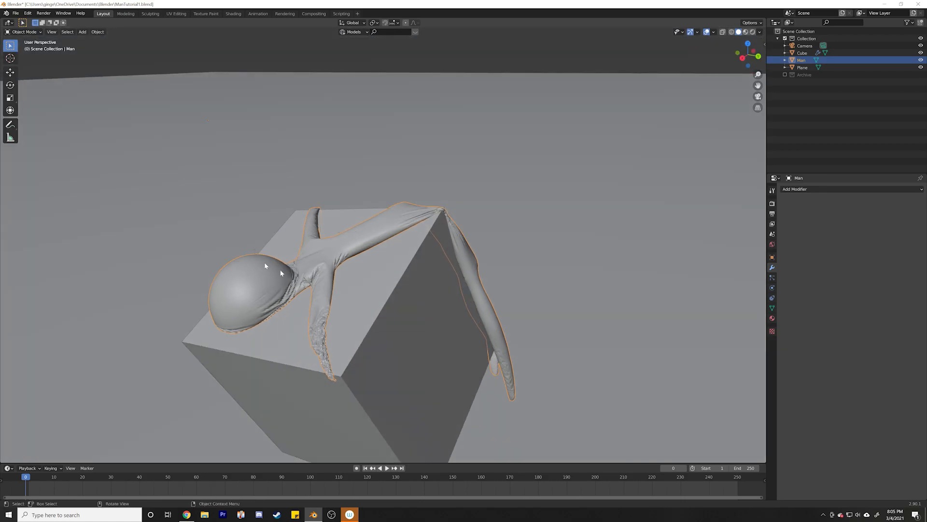
middle_drag(428, 255, 403, 268)
scroll(359, 268, up, 2)
scroll(403, 268, up, 2)
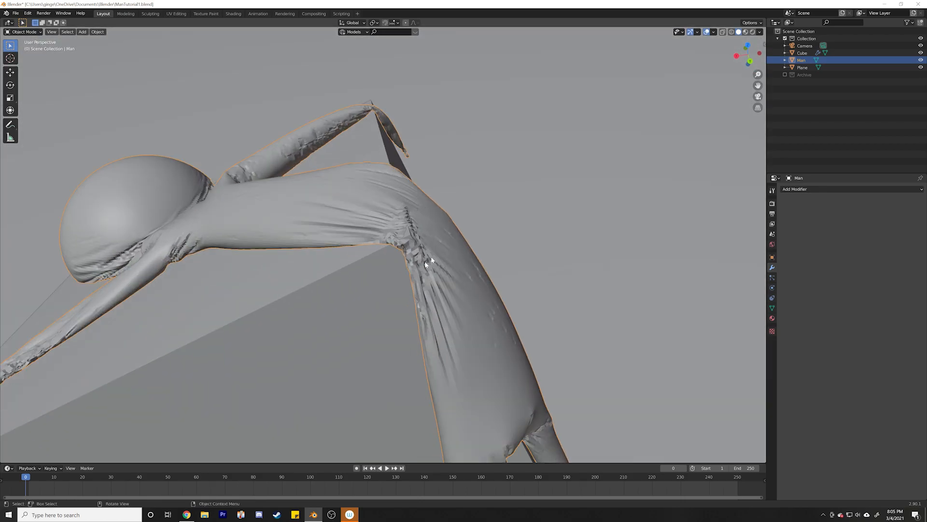
scroll(406, 280, up, 2)
scroll(384, 215, down, 3)
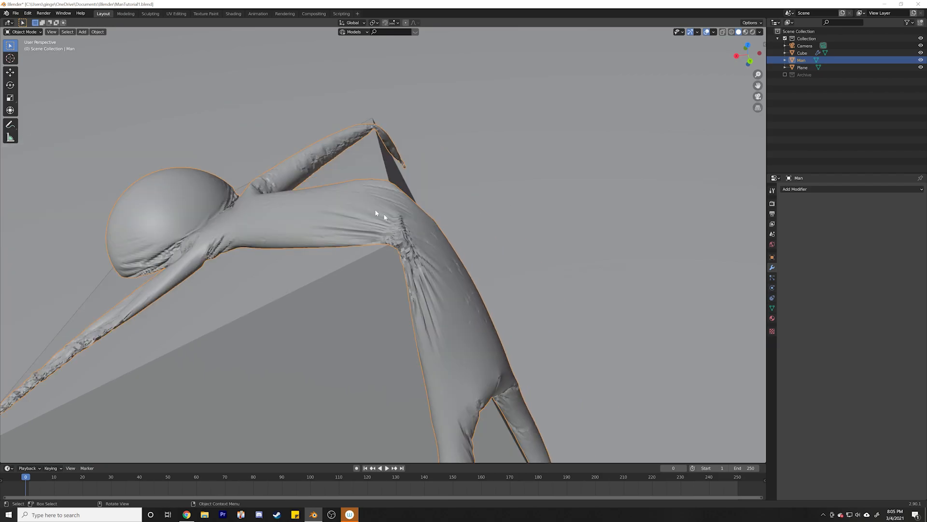
Add a Subdivision Surface modifier to the Man and set its viewport levels to 2
middle_drag(385, 215, 453, 161)
scroll(453, 161, down, 4)
middle_drag(377, 195, 371, 214)
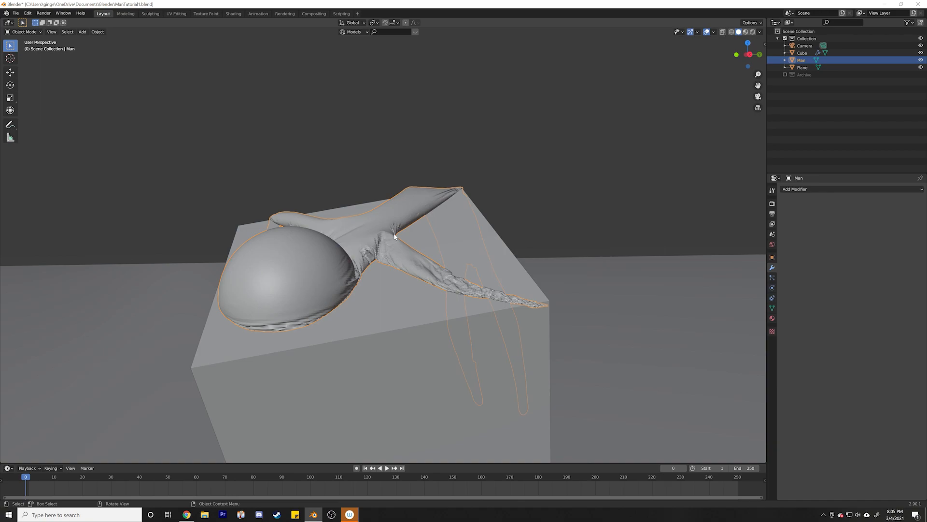
middle_drag(399, 247, 363, 243)
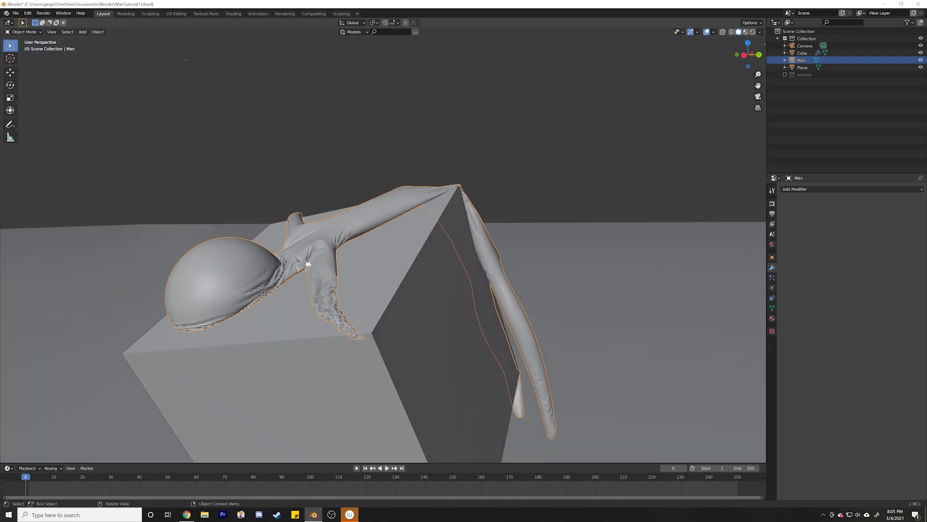
middle_drag(329, 281, 378, 270)
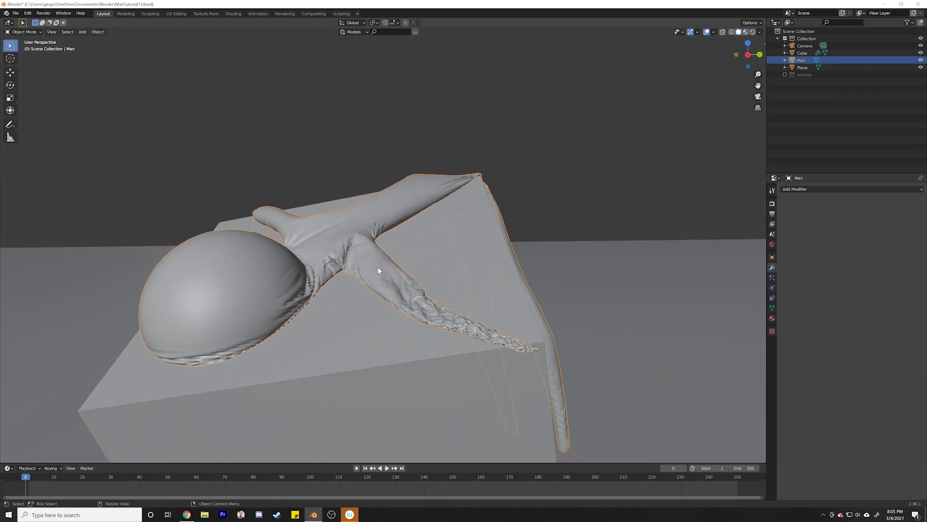
click(803, 190)
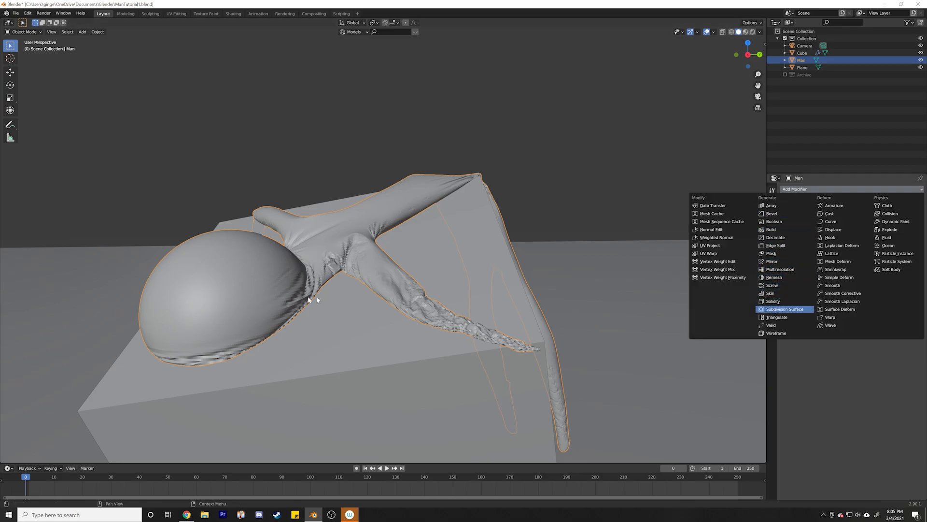
key(Return)
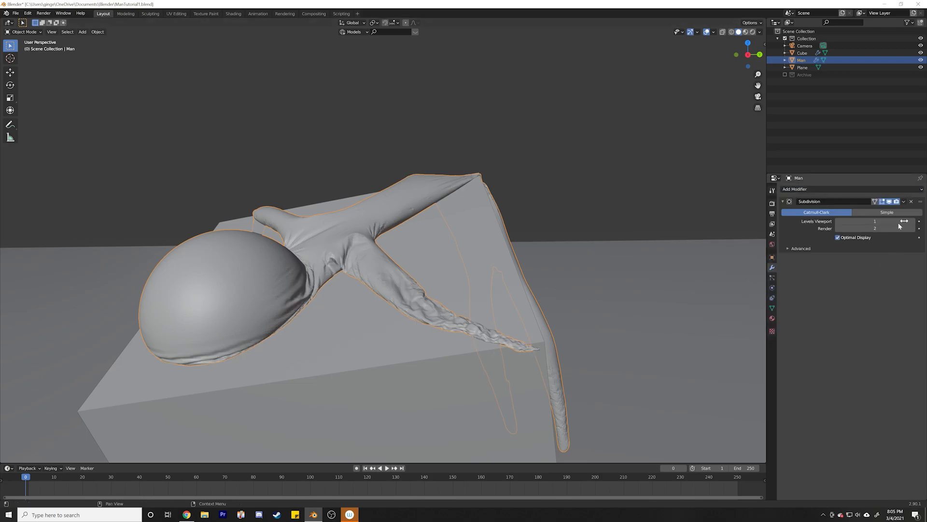
scroll(497, 365, up, 2)
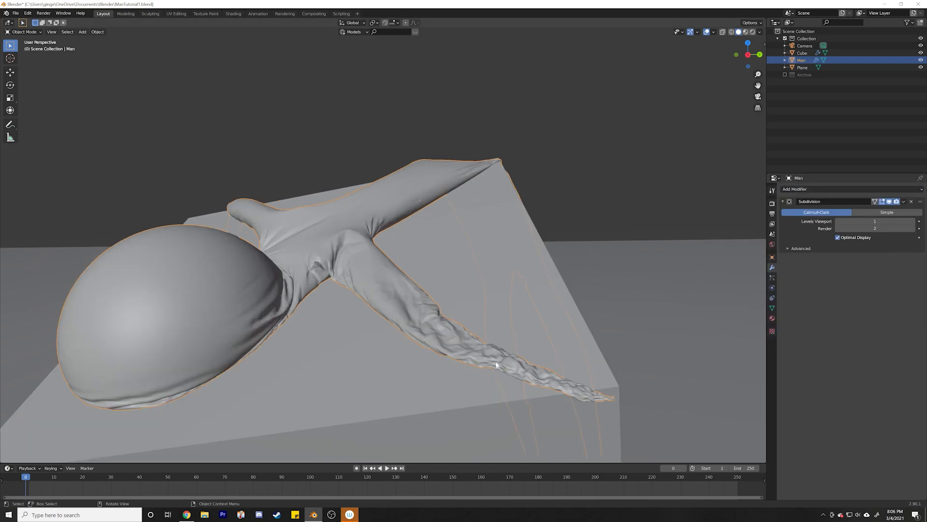
click(913, 223)
Shade the Man's subdivided mesh smooth
middle_drag(330, 250, 433, 302)
right_click(518, 242)
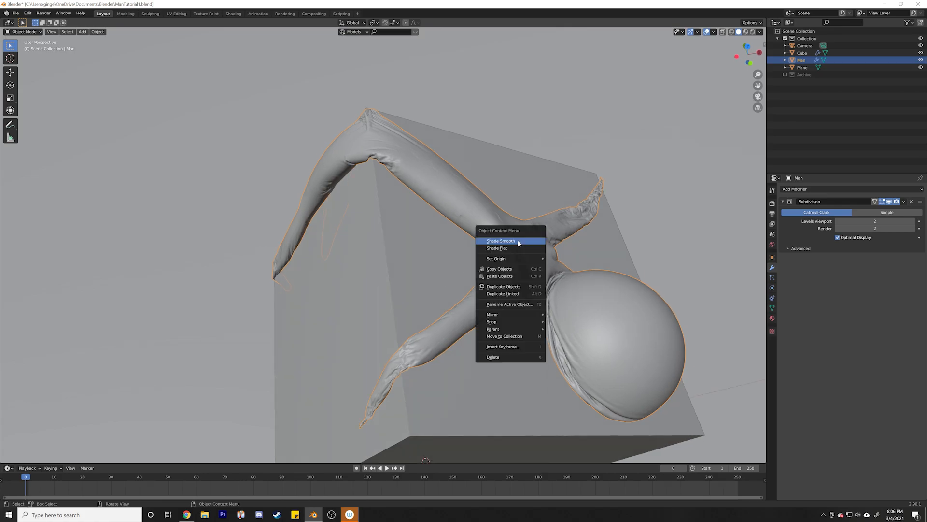
click(488, 234)
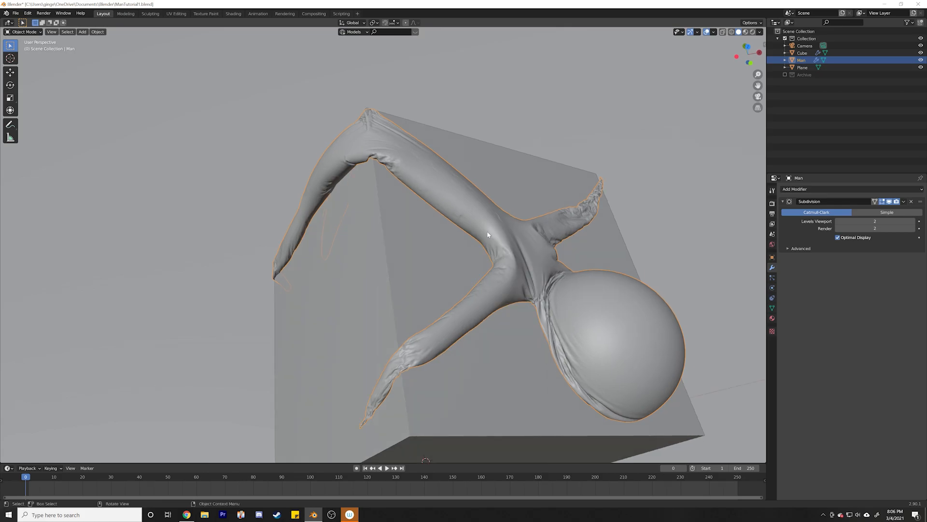
Check the smoothed folds up close and apply the Man's Subdivision modifier
middle_drag(543, 294, 386, 265)
scroll(418, 318, up, 5)
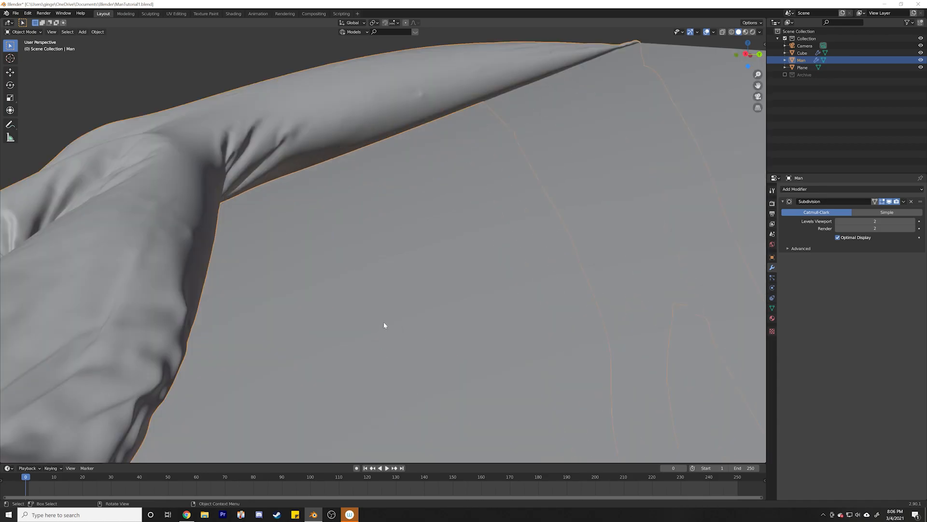
scroll(384, 325, down, 5)
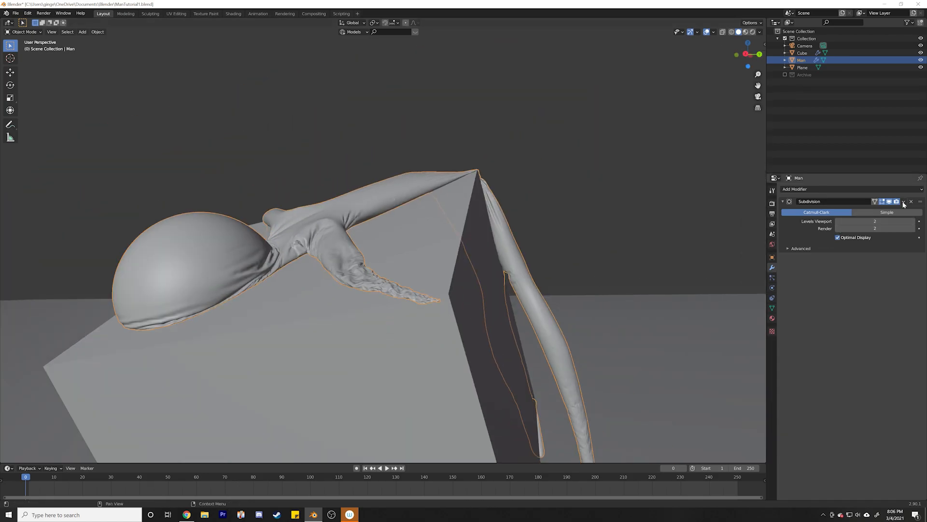
click(904, 202)
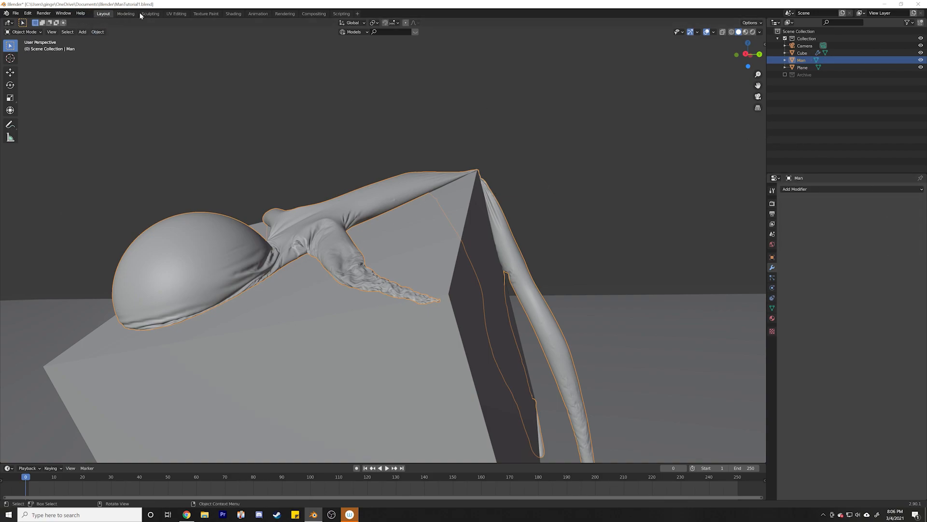
Switch to sculpting the Man and set up the Crease brush with strength 1.000 and radius 42 px
middle_drag(368, 232, 215, 333)
middle_drag(326, 142, 379, 192)
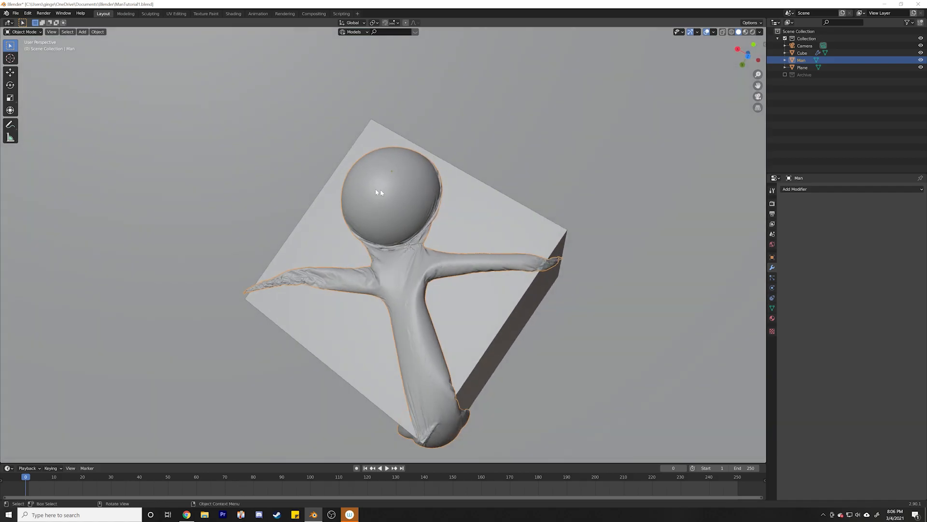
click(159, 15)
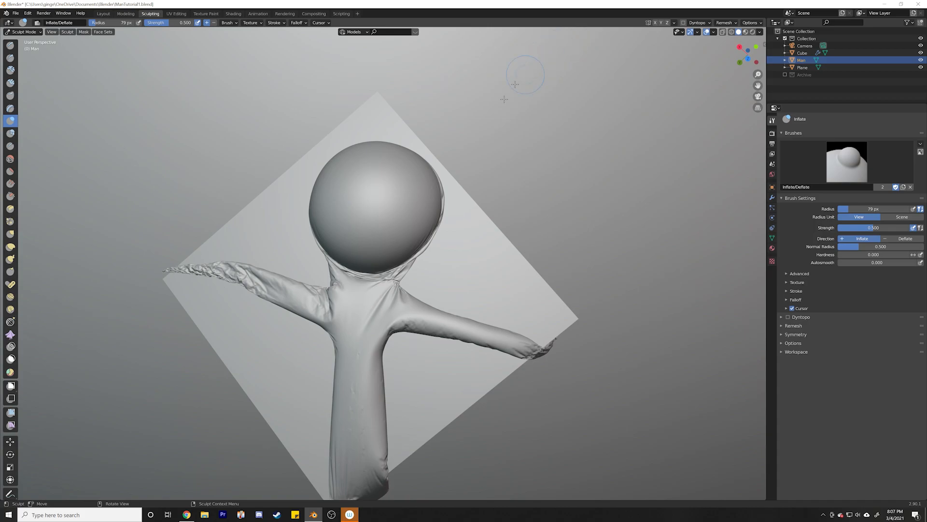
right_click(394, 193)
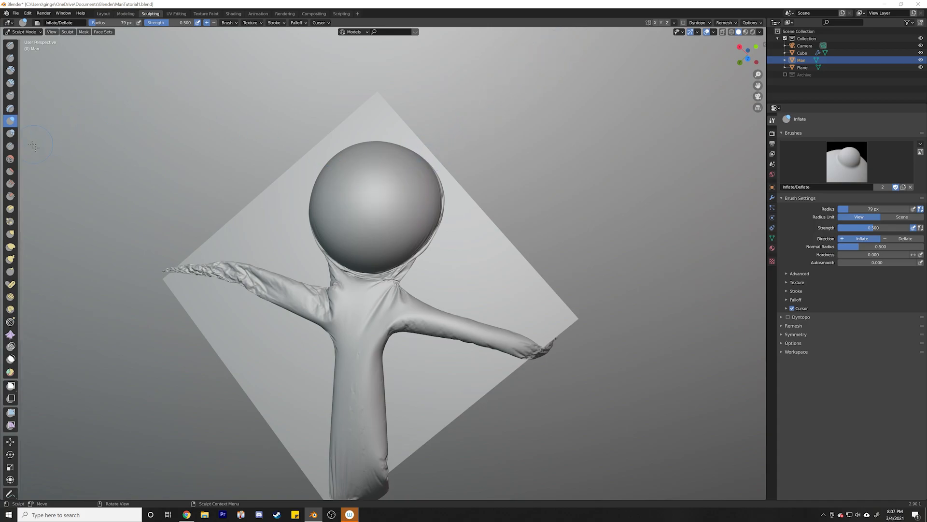
click(11, 146)
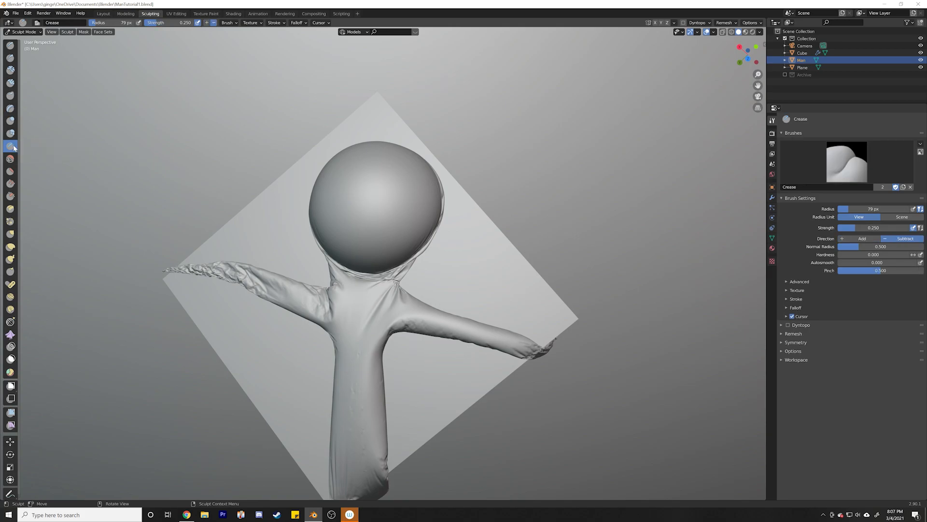
right_click(330, 208)
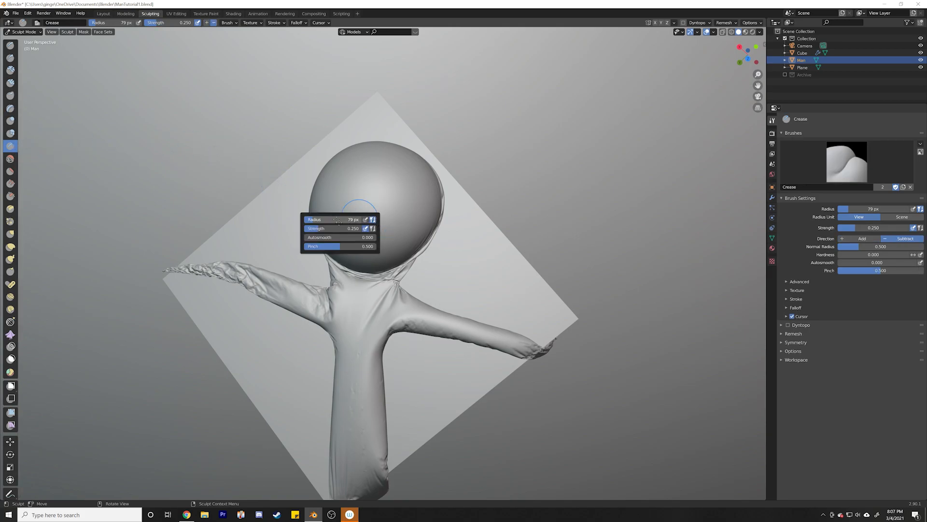
drag(319, 228, 362, 228)
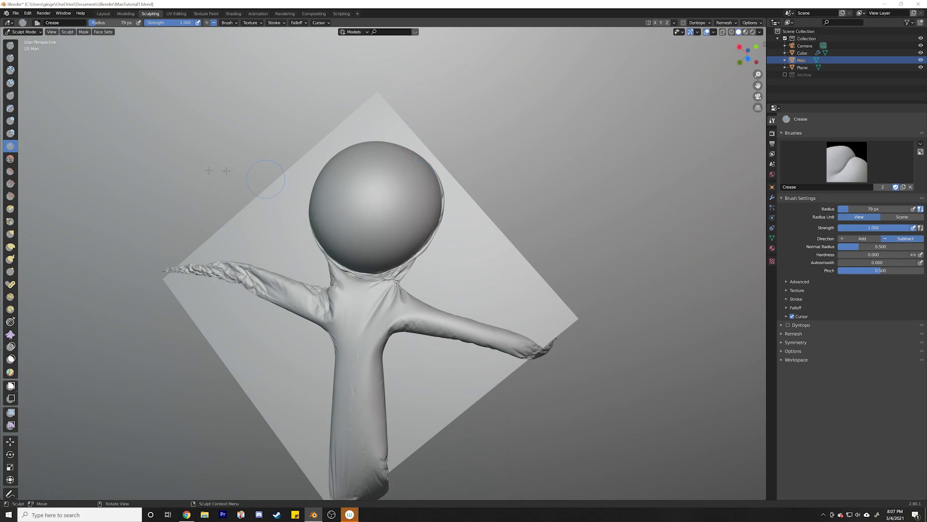
right_click(362, 213)
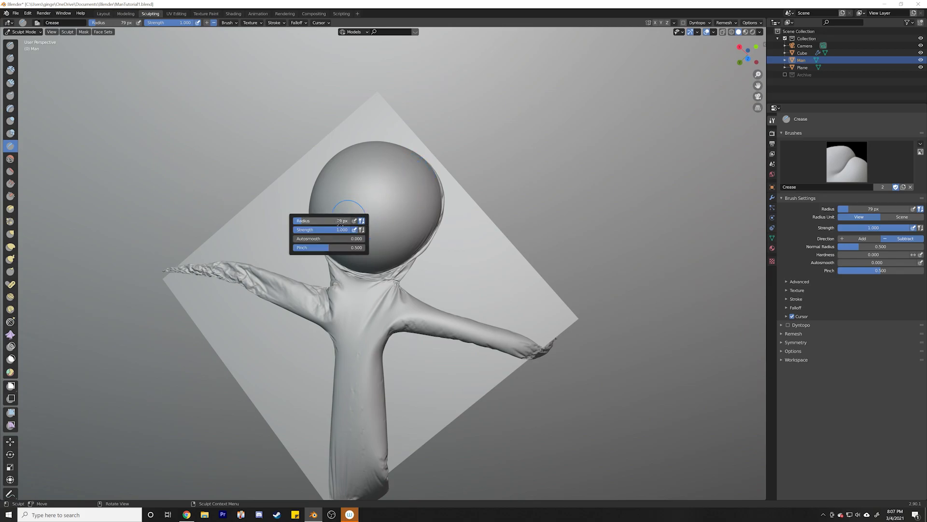
drag(346, 222, 341, 221)
Carve a wide curved mouth groove across the side of the head nearest the neck with the Crease brush
mouse_move(389, 216)
middle_down()
mouse_move(377, 257)
mouse_move(500, 255)
mouse_move(392, 332)
mouse_move(397, 309)
mouse_move(408, 355)
mouse_move(429, 300)
middle_up()
mouse_move(410, 312)
mouse_down()
mouse_move(447, 286)
mouse_move(444, 249)
mouse_move(443, 279)
mouse_move(426, 310)
mouse_move(447, 276)
mouse_move(403, 312)
mouse_up()
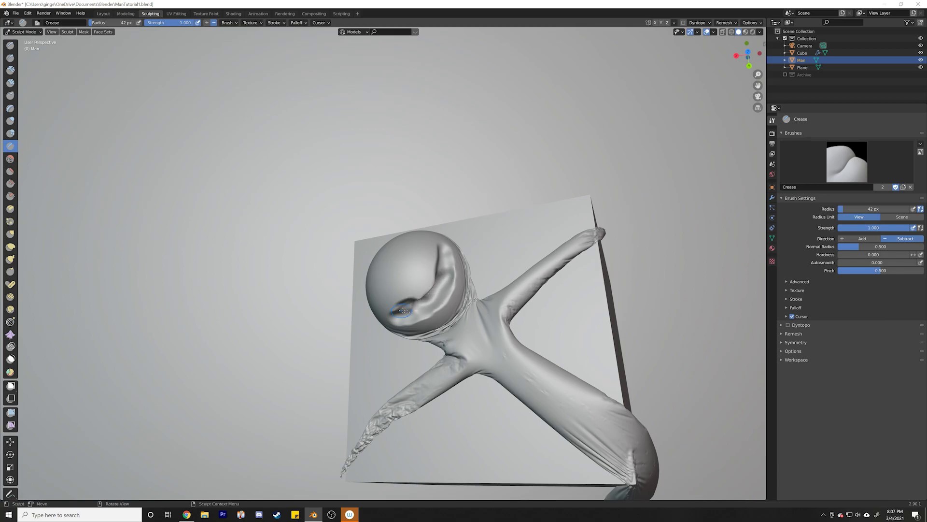
middle_drag(404, 312, 425, 344)
mouse_move(425, 344)
mouse_down()
mouse_move(389, 367)
mouse_move(424, 334)
mouse_move(427, 309)
mouse_up()
Reduce the Crease brush radius to 25 px and deepen the inside of the mouth groove
right_click(393, 317)
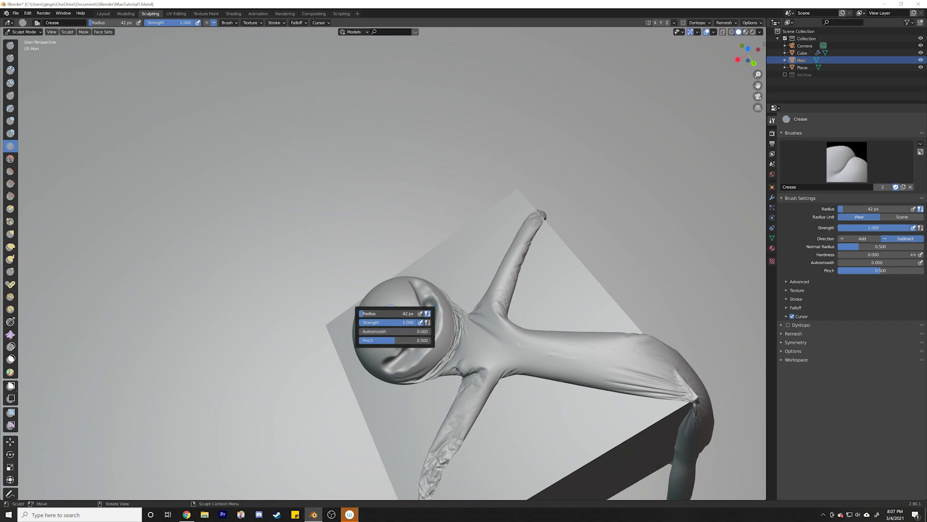
middle_drag(406, 338, 403, 405)
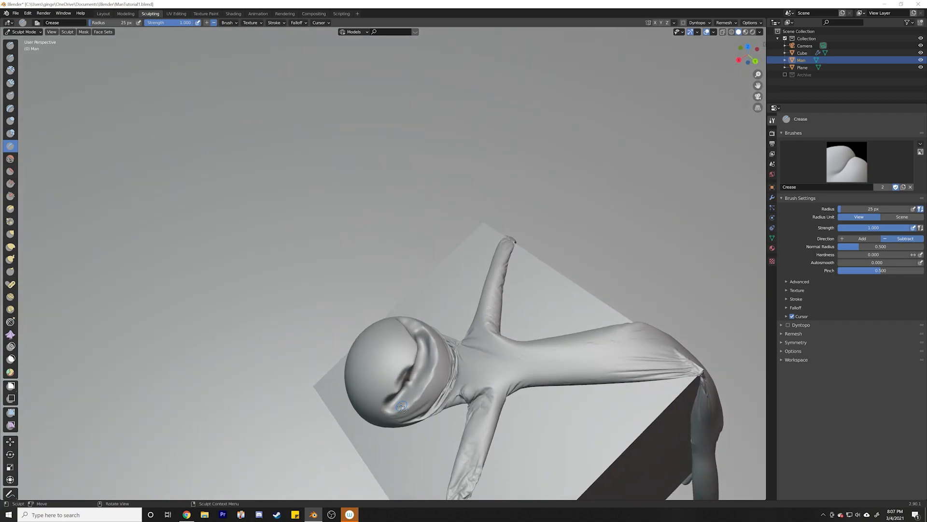
mouse_move(395, 400)
mouse_down()
mouse_move(375, 415)
mouse_move(426, 371)
mouse_up()
middle_drag(426, 371, 407, 384)
mouse_move(407, 384)
mouse_down()
mouse_move(454, 391)
mouse_move(425, 389)
mouse_up()
Carve two eye sockets side by side into the face above the mouth, enlarging the Crease brush radius to 100 px
middle_drag(451, 383, 371, 368)
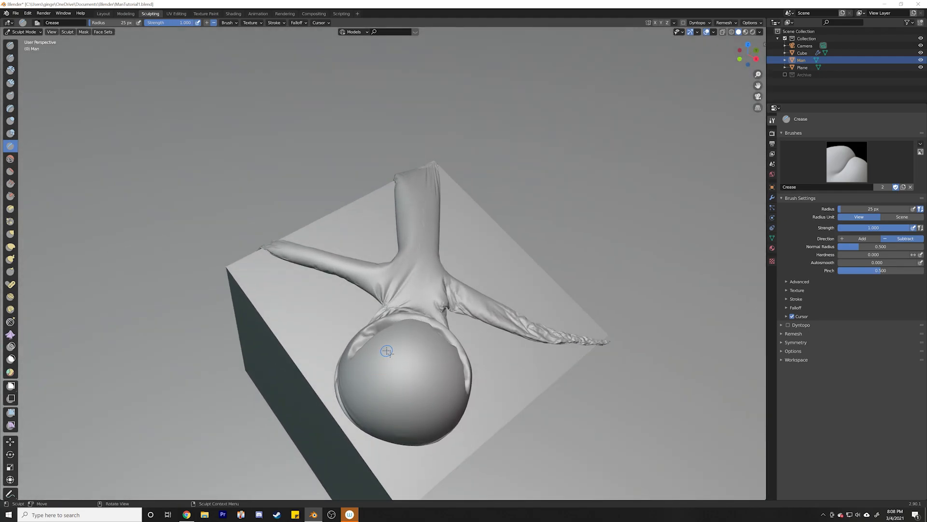
mouse_move(376, 379)
mouse_down()
mouse_move(338, 380)
mouse_move(386, 379)
mouse_up()
right_click(344, 380)
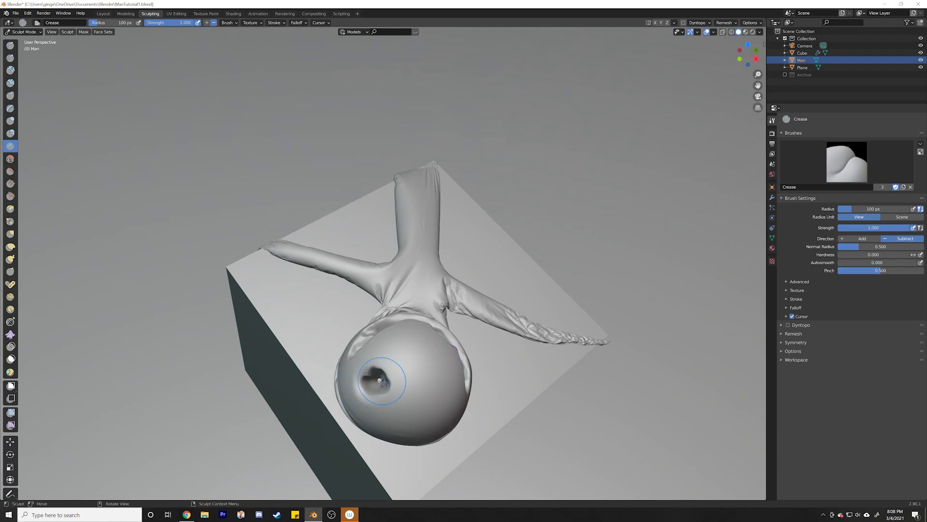
mouse_move(393, 380)
middle_down()
mouse_move(367, 369)
mouse_move(342, 386)
middle_up()
mouse_move(342, 386)
mouse_down()
mouse_move(342, 402)
mouse_move(346, 392)
mouse_up()
Choose the Inflate brush with a 77 px radius and puff out the face around the eye sockets
mouse_move(324, 363)
middle_down()
mouse_move(384, 363)
mouse_move(180, 236)
middle_up()
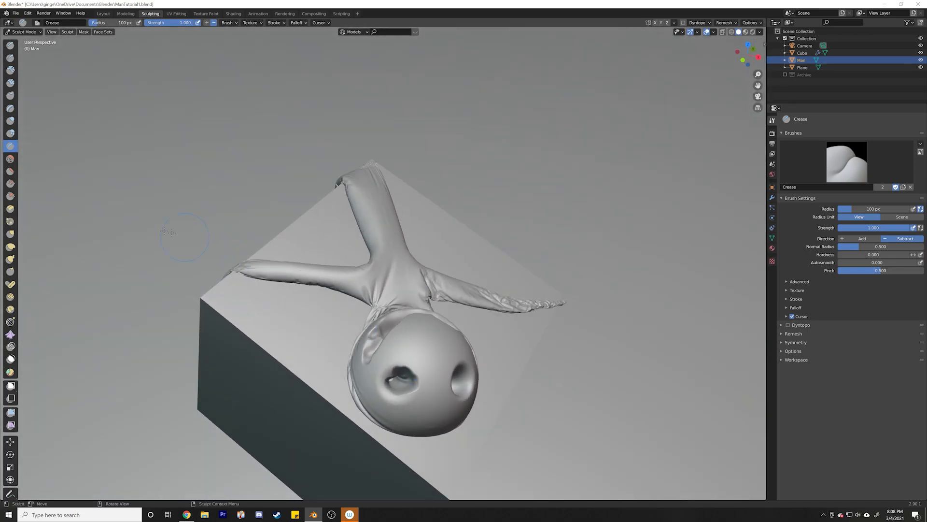
click(11, 122)
right_click(408, 341)
drag(381, 338, 367, 338)
mouse_move(402, 371)
mouse_down()
mouse_move(412, 399)
mouse_move(382, 405)
mouse_move(401, 396)
mouse_up()
middle_drag(401, 396, 385, 368)
mouse_move(343, 388)
mouse_down()
mouse_move(380, 396)
mouse_move(384, 372)
mouse_up()
mouse_move(348, 435)
mouse_down()
mouse_move(391, 390)
mouse_move(394, 401)
mouse_move(367, 408)
mouse_move(364, 391)
mouse_move(378, 390)
mouse_move(369, 401)
mouse_up()
Inflate the areas above and below the mouth groove to form thick, rounded lips
mouse_move(476, 333)
middle_down()
mouse_move(387, 348)
mouse_move(370, 399)
middle_up()
mouse_move(353, 268)
mouse_down()
mouse_move(347, 309)
mouse_move(329, 330)
mouse_move(359, 282)
mouse_move(374, 317)
mouse_move(376, 268)
mouse_up()
drag(378, 325, 357, 348)
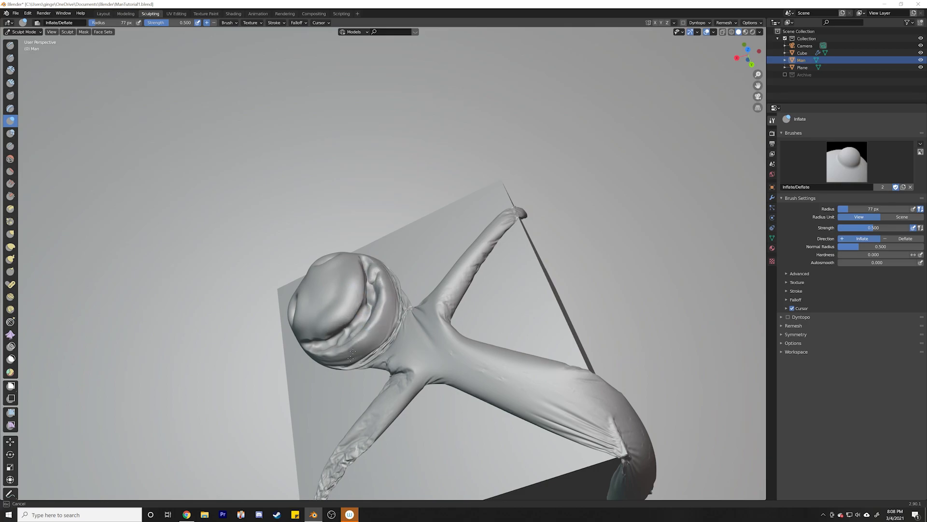
middle_drag(318, 347, 381, 383)
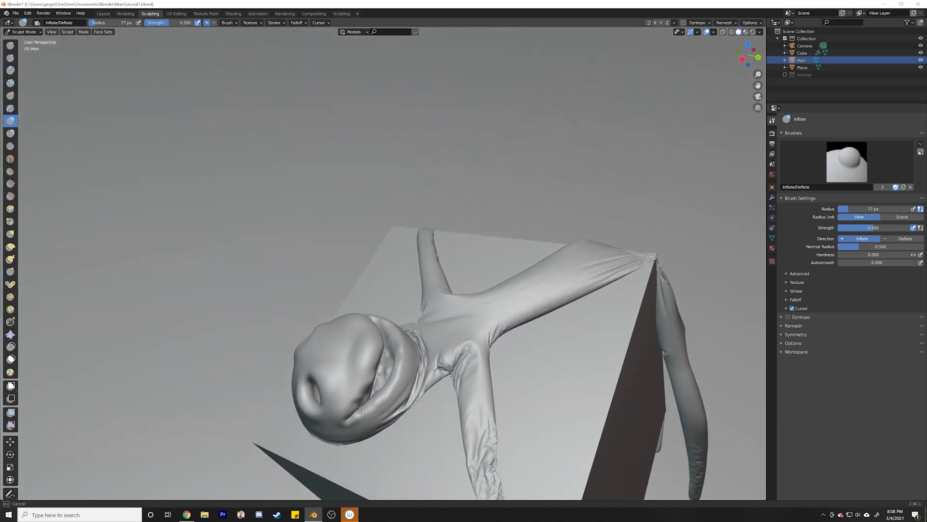
middle_drag(354, 413, 364, 412)
middle_drag(475, 390, 483, 389)
mouse_move(397, 357)
mouse_down()
mouse_move(404, 317)
mouse_move(414, 313)
mouse_up()
Examine the sculpted head from several angles and return to the Layout workspace to view the whole figure on the cube
mouse_move(421, 309)
middle_down()
mouse_move(327, 312)
mouse_move(243, 269)
middle_up()
scroll(490, 268, down, 4)
middle_drag(489, 269, 375, 309)
scroll(375, 288, down, 3)
middle_drag(338, 392, 370, 228)
scroll(386, 292, up, 3)
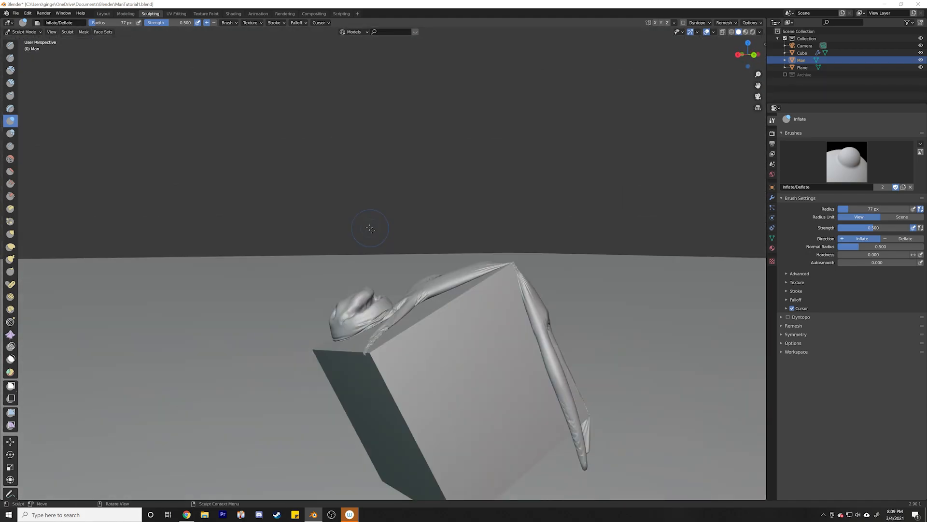
click(103, 13)
scroll(487, 204, down, 3)
middle_drag(487, 204, 656, 88)
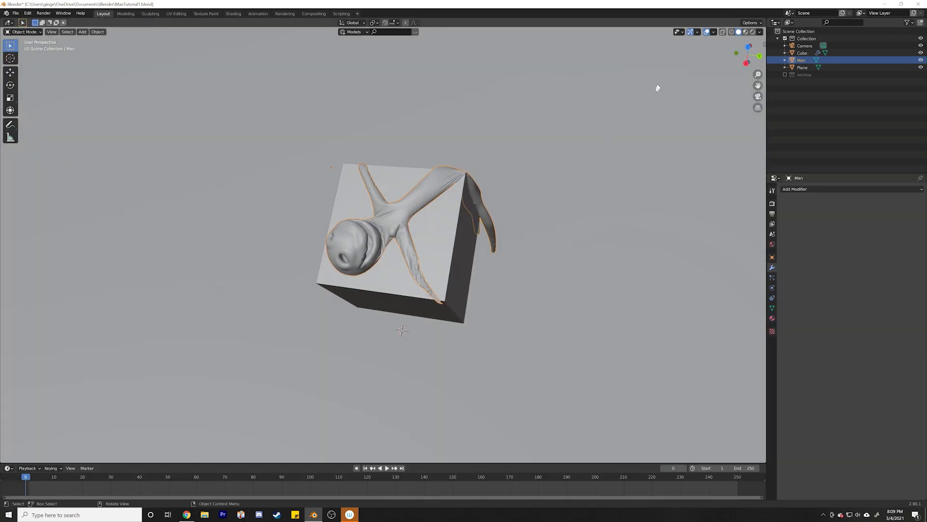
Preview the Man and cube in rendered shading from several angles, ending back in solid shading
click(753, 32)
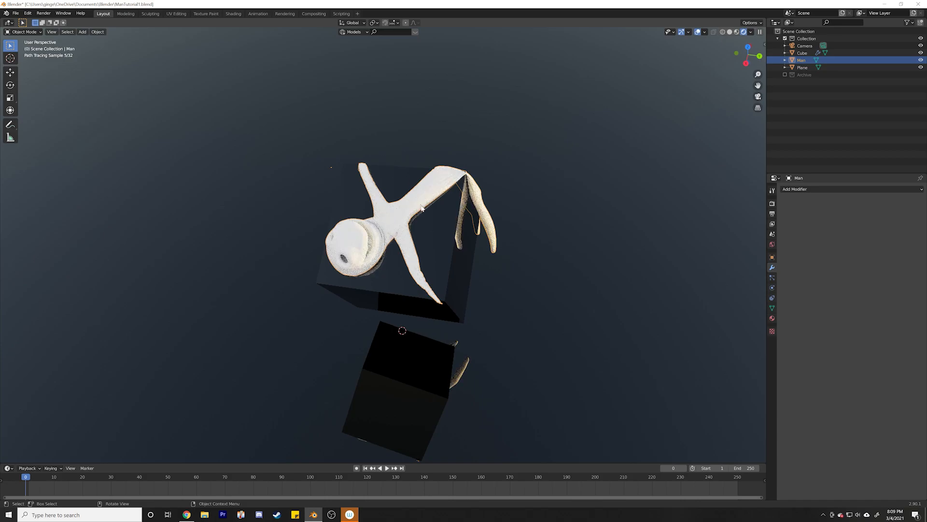
middle_drag(408, 246, 437, 222)
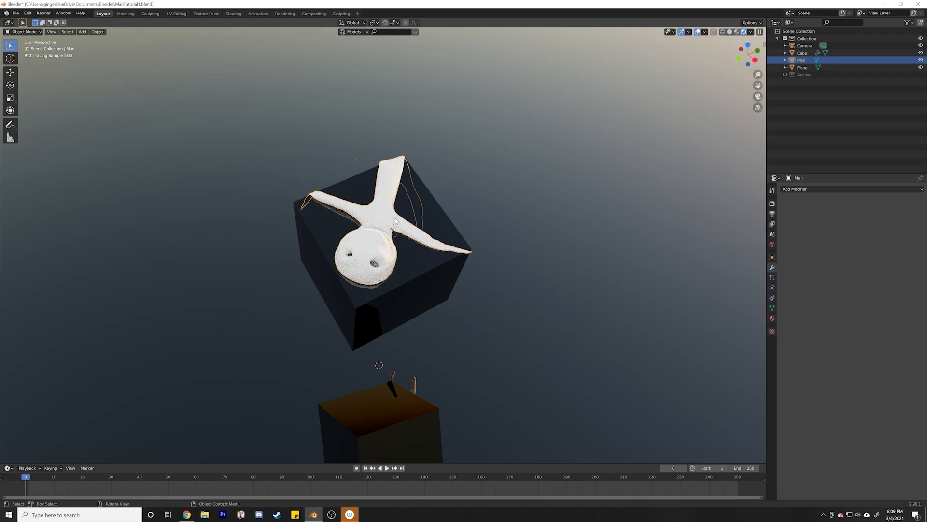
scroll(395, 218, up, 1)
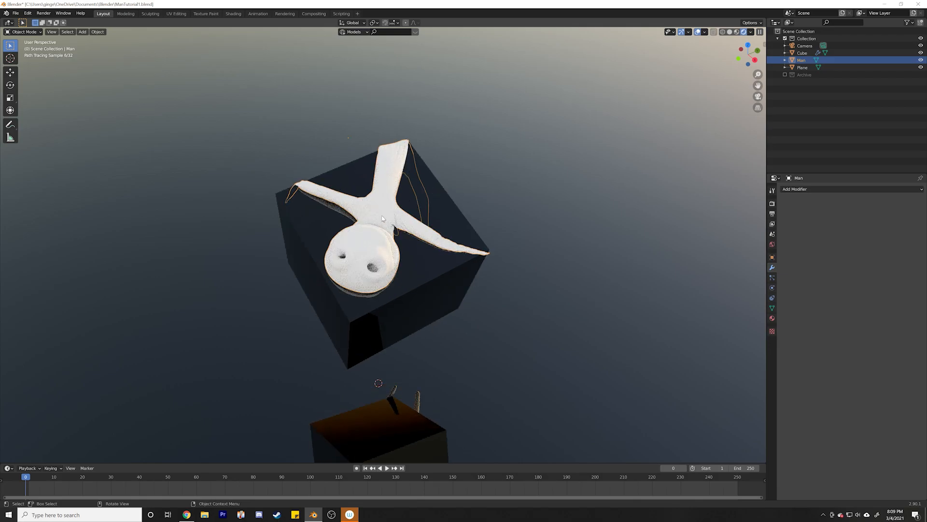
middle_drag(441, 163, 331, 215)
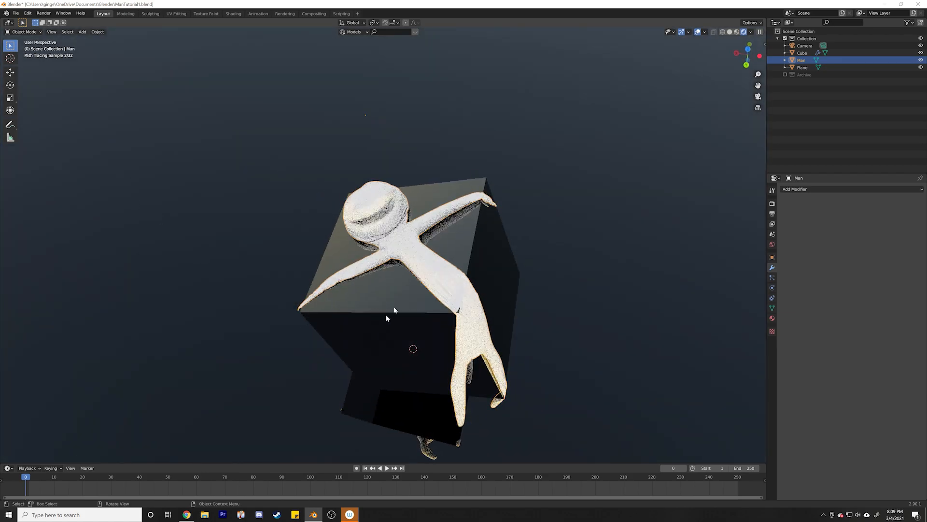
middle_drag(414, 214, 460, 238)
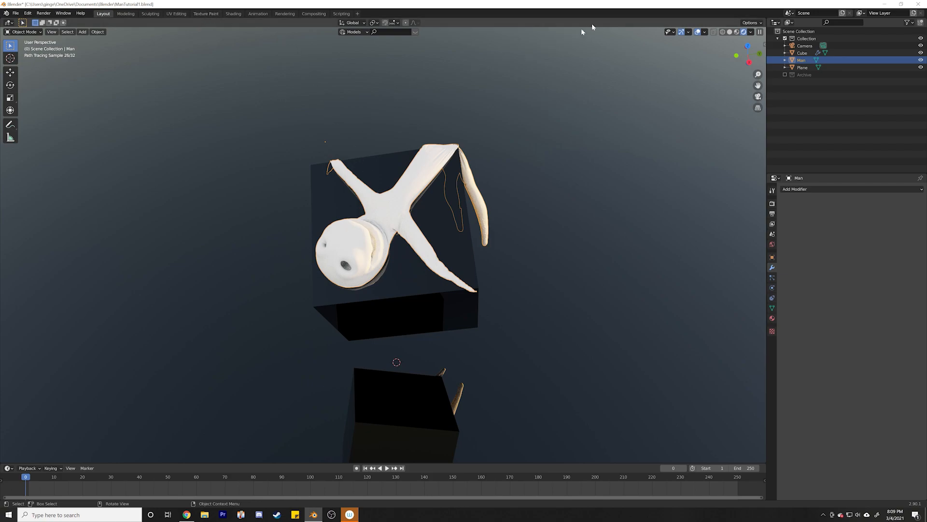
click(730, 31)
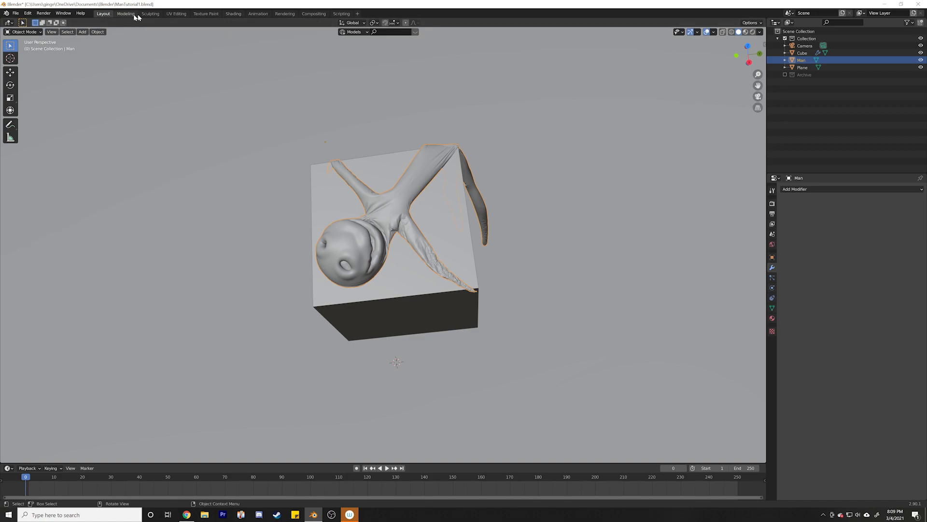
Open the Shading workspace, switch the node editor to object shading, and create a new material for the Man in solid view
click(230, 16)
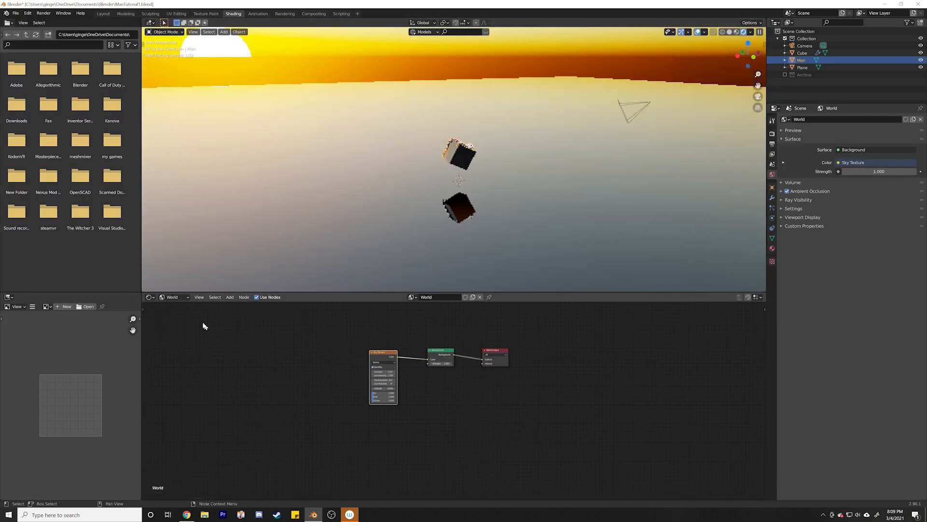
click(187, 298)
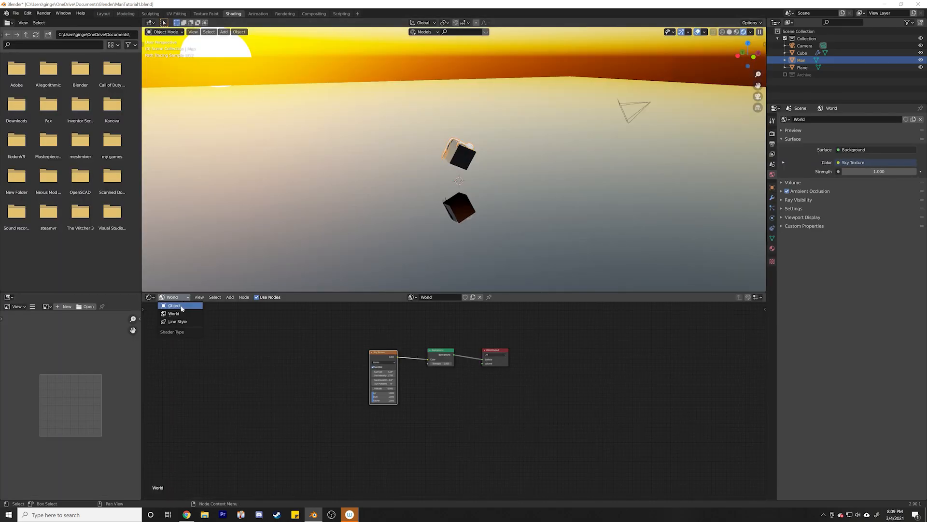
click(176, 305)
scroll(492, 152, up, 5)
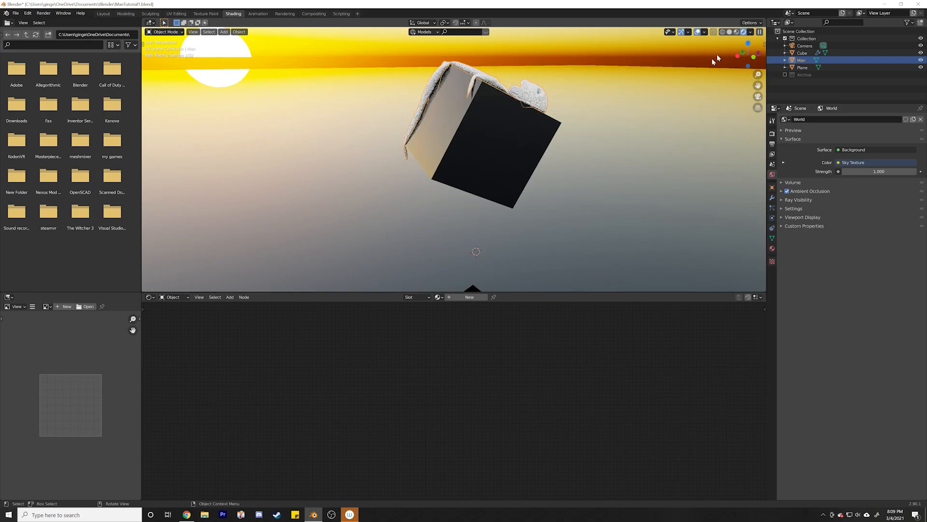
click(730, 32)
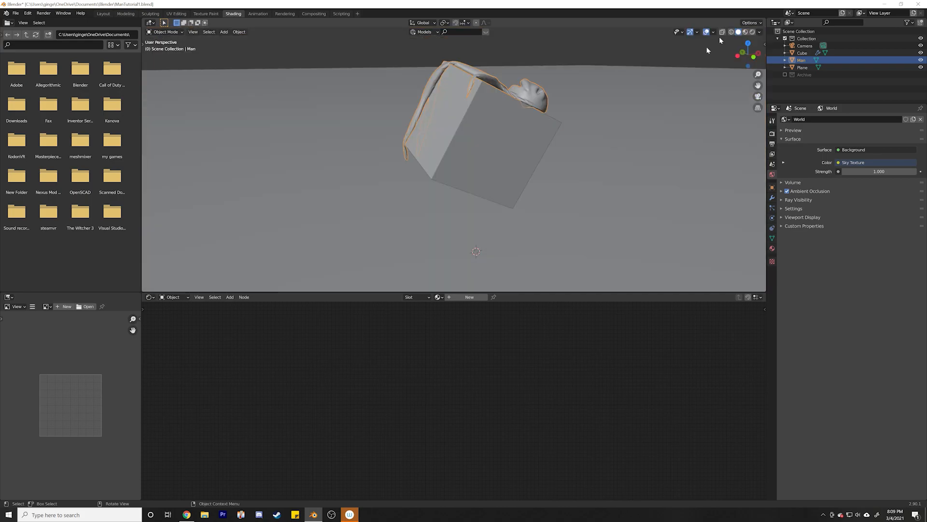
click(470, 297)
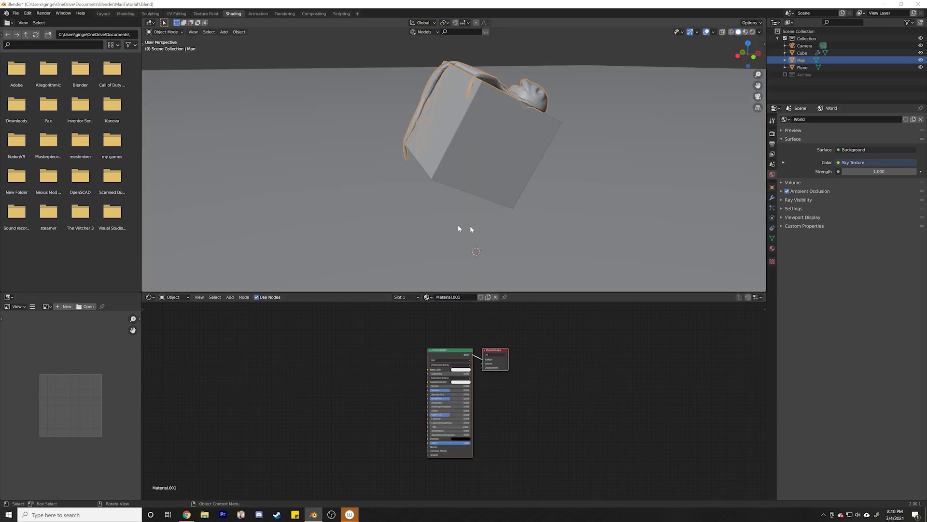
Add a Noise Texture node and a MixRGB node, placing both ahead of the Principled BSDF
scroll(413, 352, up, 1)
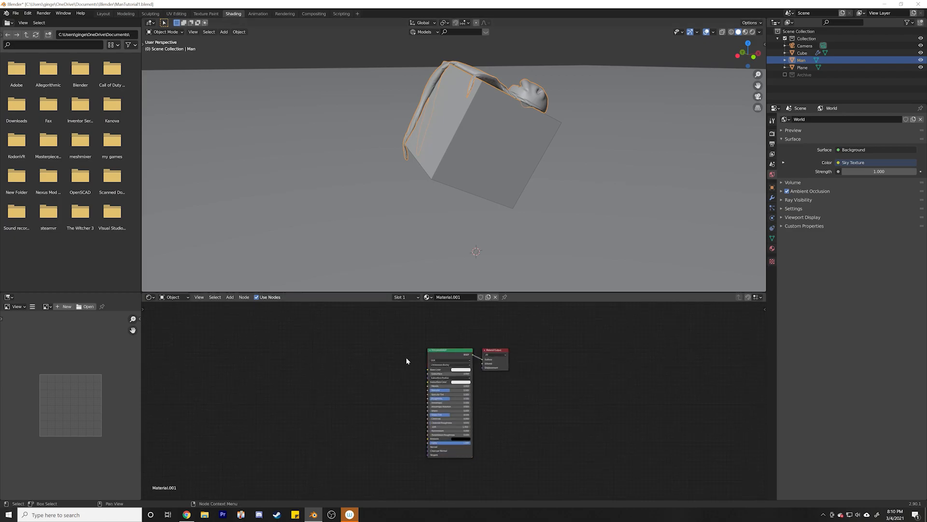
key(shift+a)
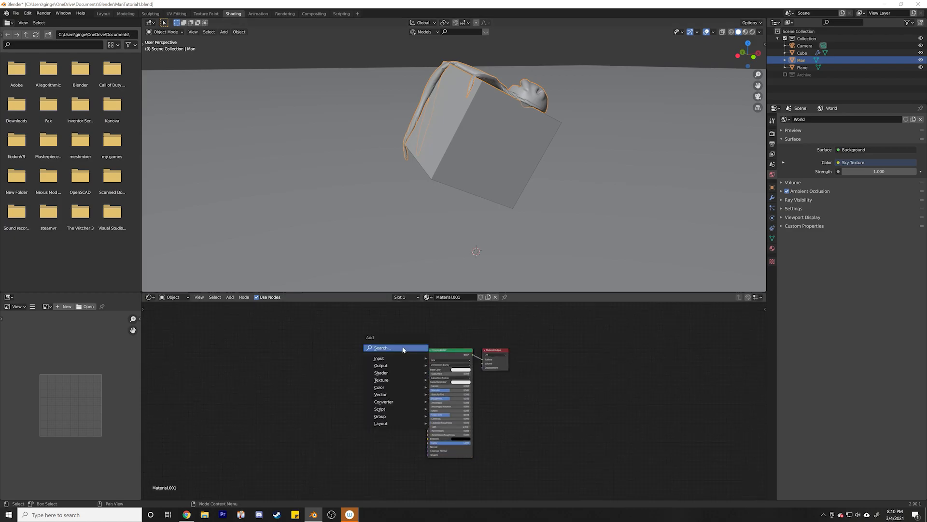
mouse_move(398, 382)
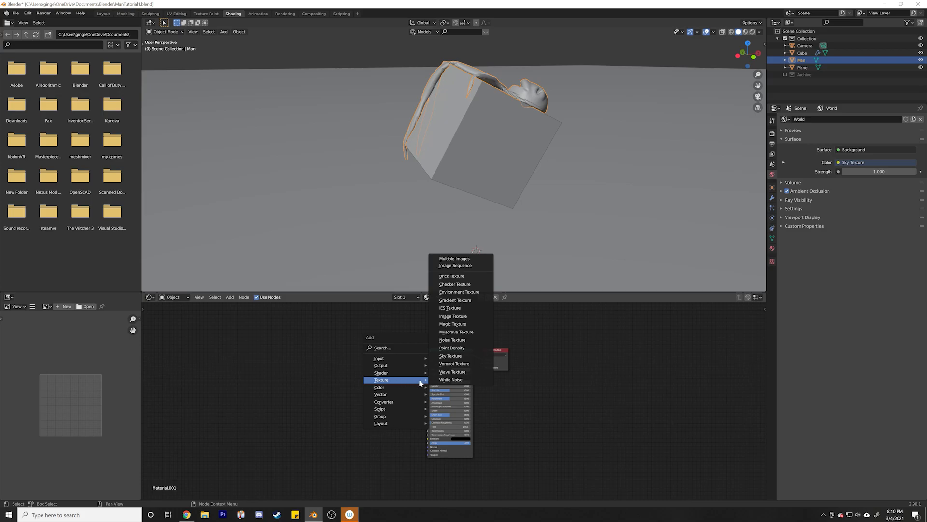
click(452, 340)
click(264, 352)
key(shift+a)
mouse_move(320, 359)
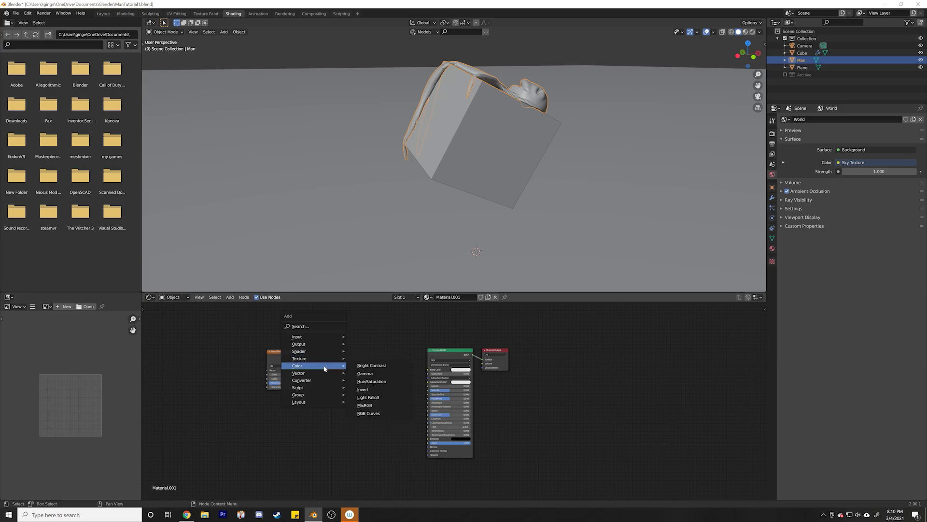
click(366, 405)
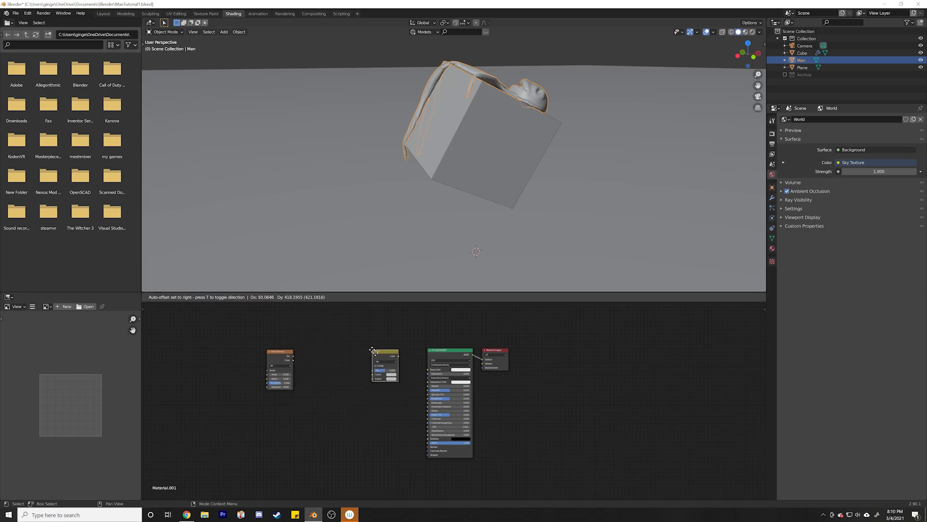
click(375, 354)
Add a ColorRamp between the noise and mix nodes, feed the Noise Texture into it, and link its colour to Base Color
key(shift+a)
mouse_move(333, 373)
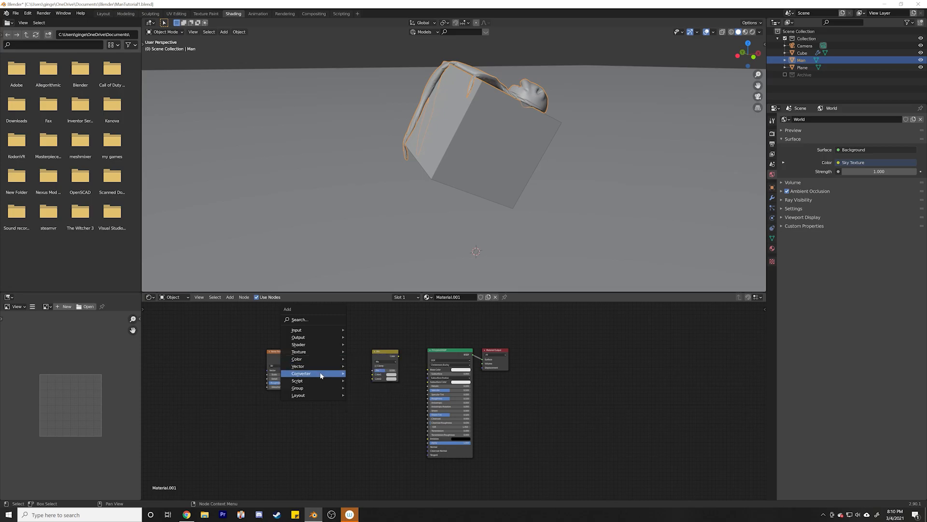
click(377, 390)
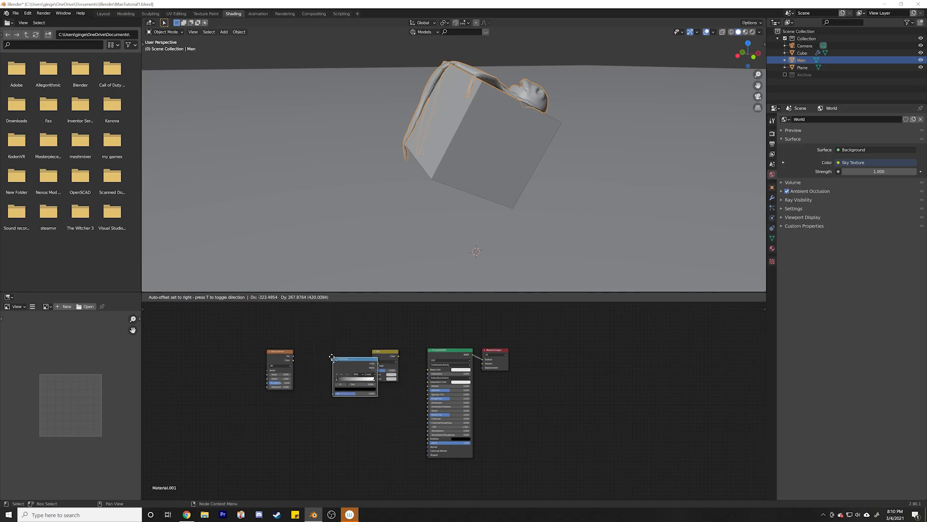
click(311, 353)
drag(293, 358, 312, 387)
drag(355, 360, 428, 370)
Switch the viewport to Material Preview shading and frame the Man lying on the cube
scroll(532, 112, up, 4)
mouse_move(533, 112)
middle_down()
mouse_move(546, 123)
mouse_move(491, 147)
middle_up()
click(746, 32)
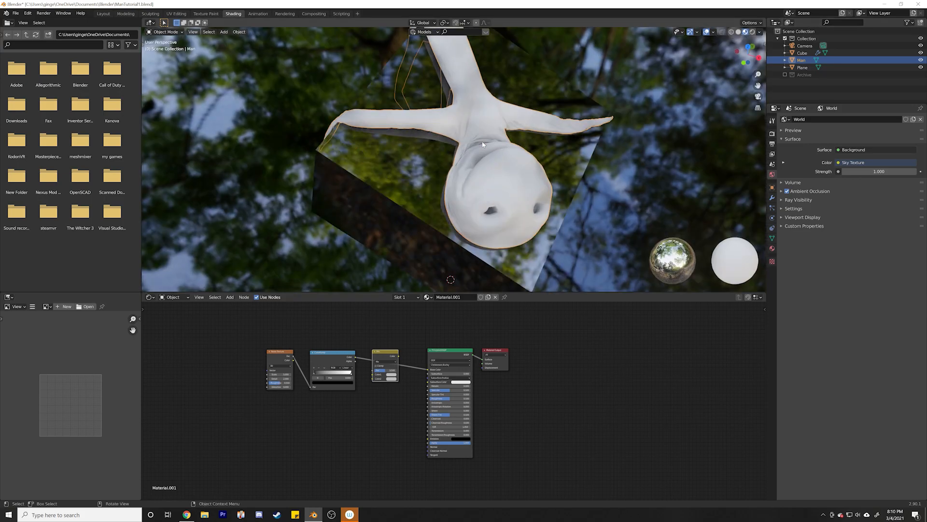
mouse_move(523, 165)
middle_down()
mouse_move(502, 145)
mouse_move(514, 155)
middle_up()
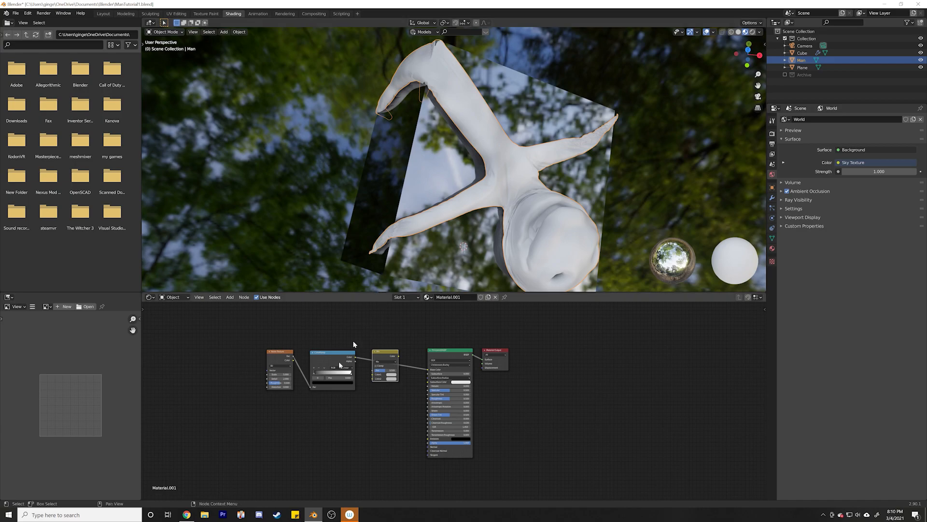
Shift the ColorRamp's black stop slightly inward and lighten its colour a little
mouse_move(314, 375)
mouse_down()
mouse_move(280, 375)
mouse_move(288, 374)
mouse_up()
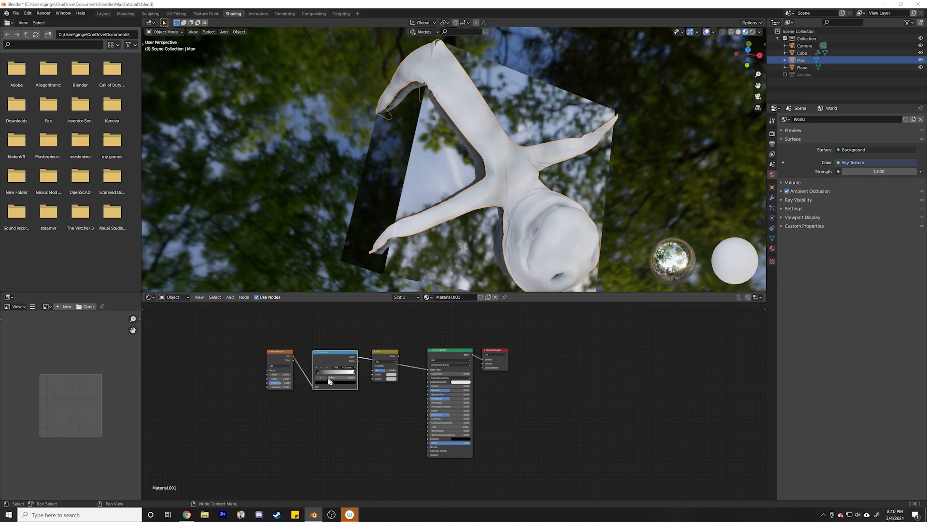
drag(318, 373, 324, 376)
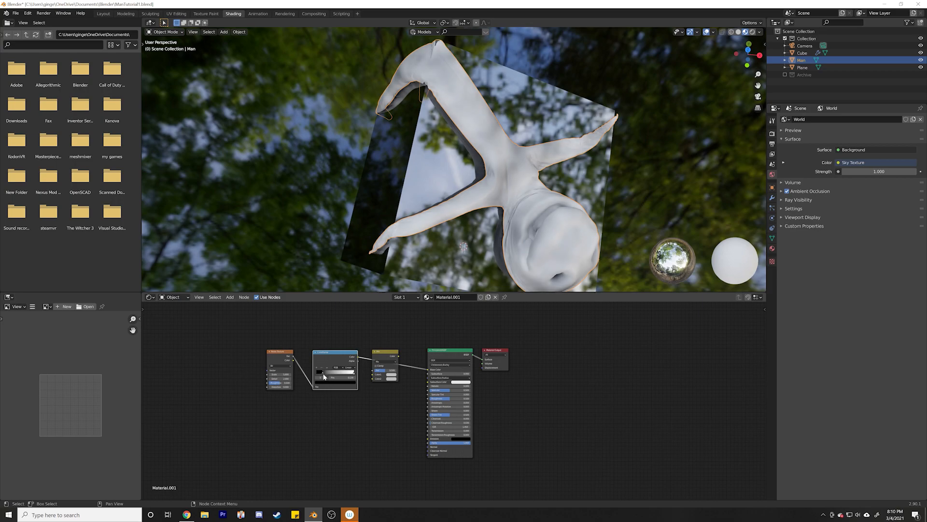
click(343, 382)
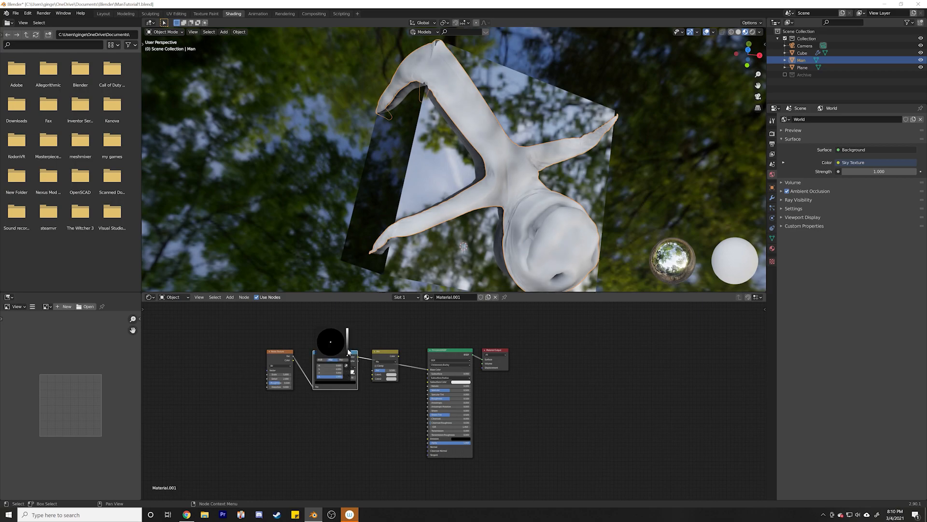
click(348, 351)
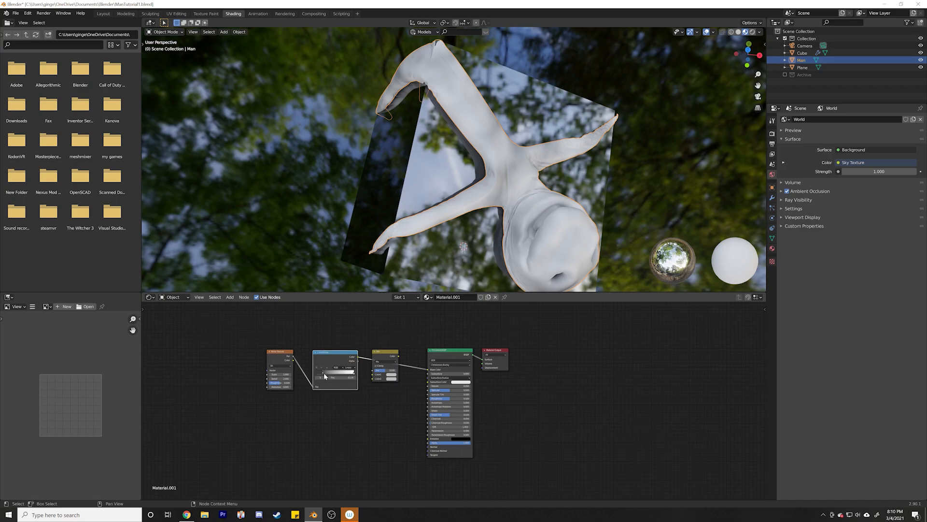
click(338, 382)
Tint the ColorRamp's white stop a pale, warm off-white
click(355, 373)
click(343, 383)
click(330, 345)
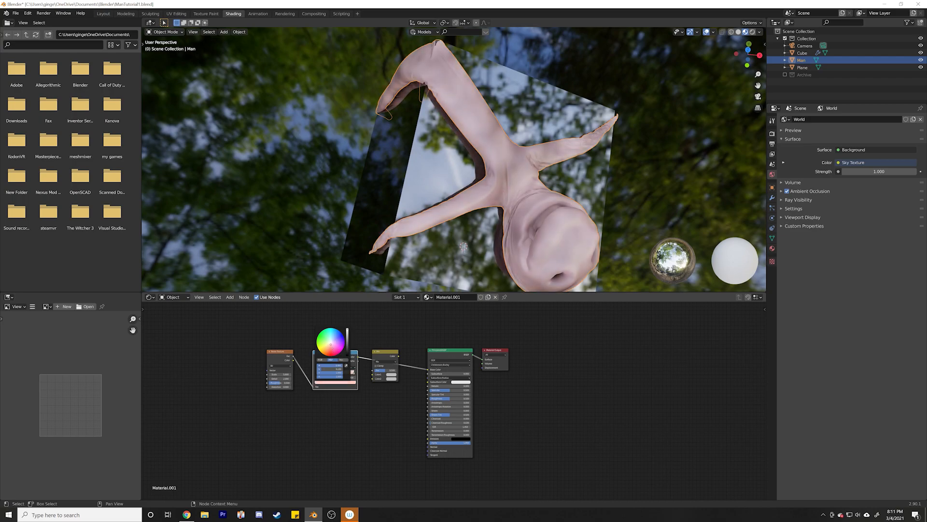
drag(333, 368, 330, 344)
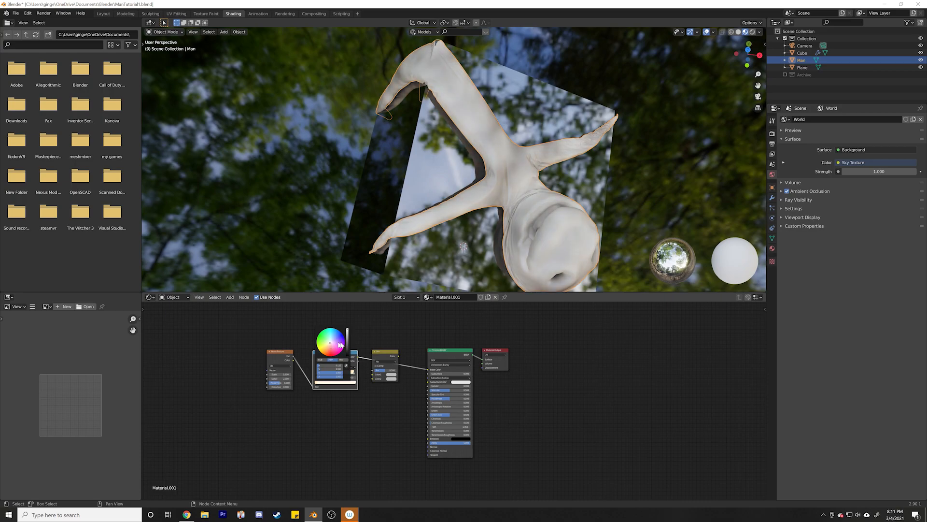
Add Texture Coordinate and Mapping nodes to the Noise Texture, and duplicate it with its ColorRamp below the originals
drag(281, 318, 343, 395)
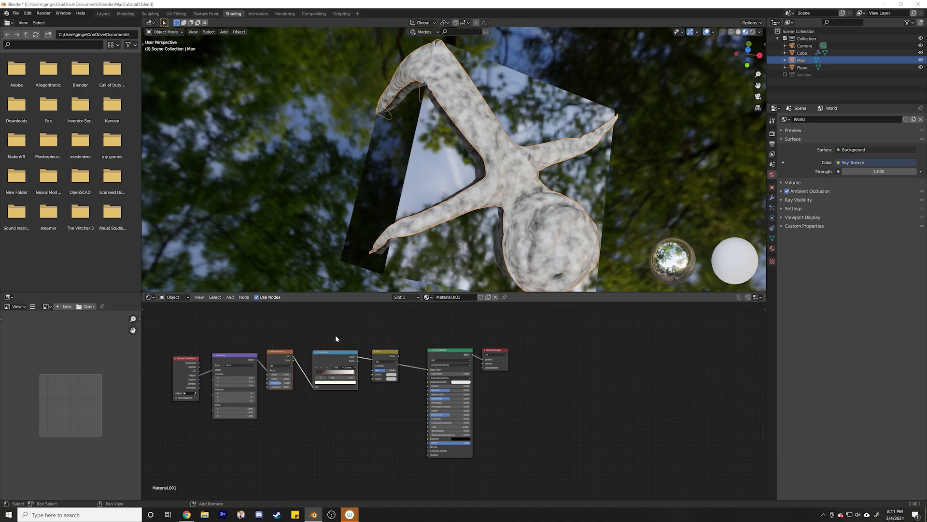
key(shift+d)
click(335, 397)
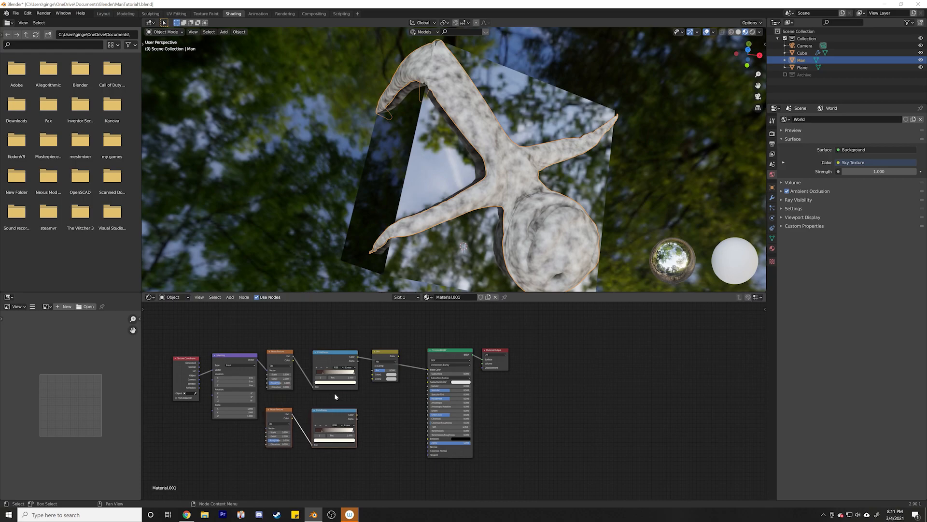
Connect the two ColorRamps to the MixRGB node's two colour inputs and feed the mixed colour into the Principled BSDF's Base Color
drag(358, 357, 373, 374)
drag(357, 414, 372, 379)
drag(428, 370, 328, 410)
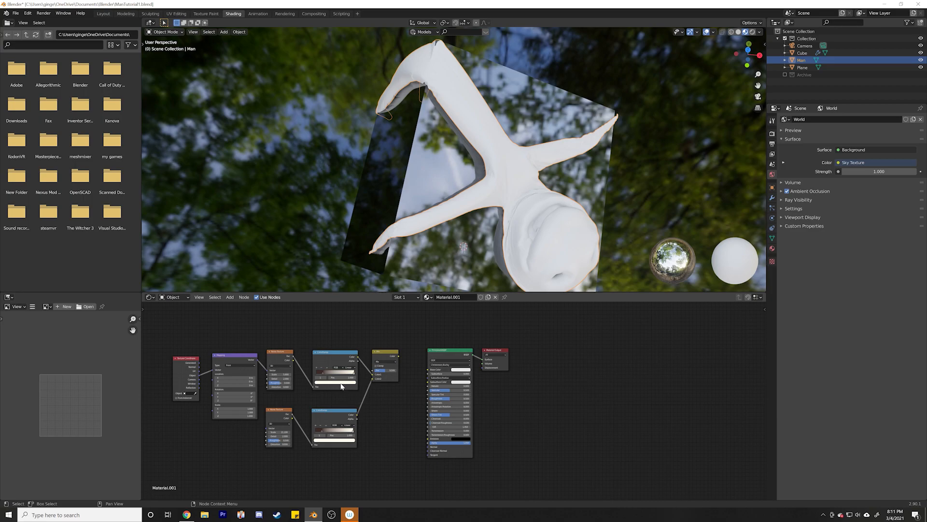
middle_drag(512, 196, 491, 227)
scroll(455, 171, up, 2)
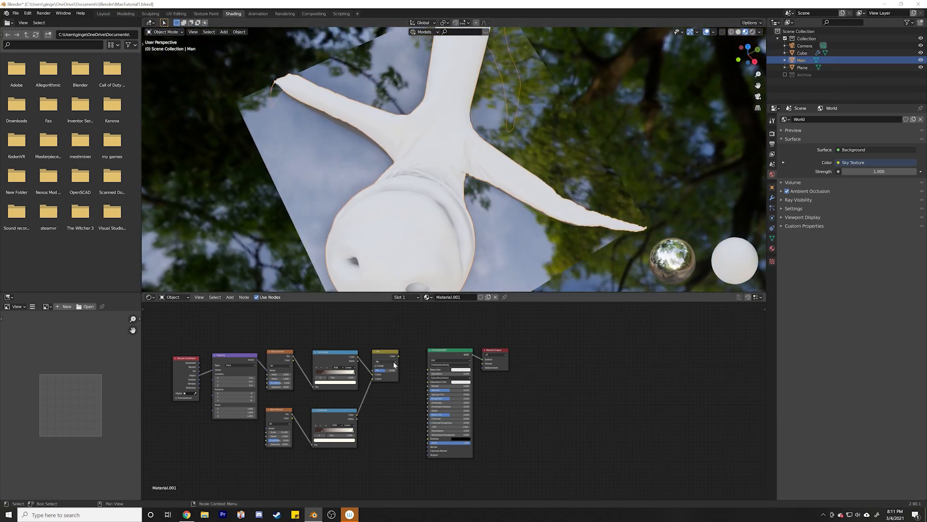
drag(398, 356, 428, 370)
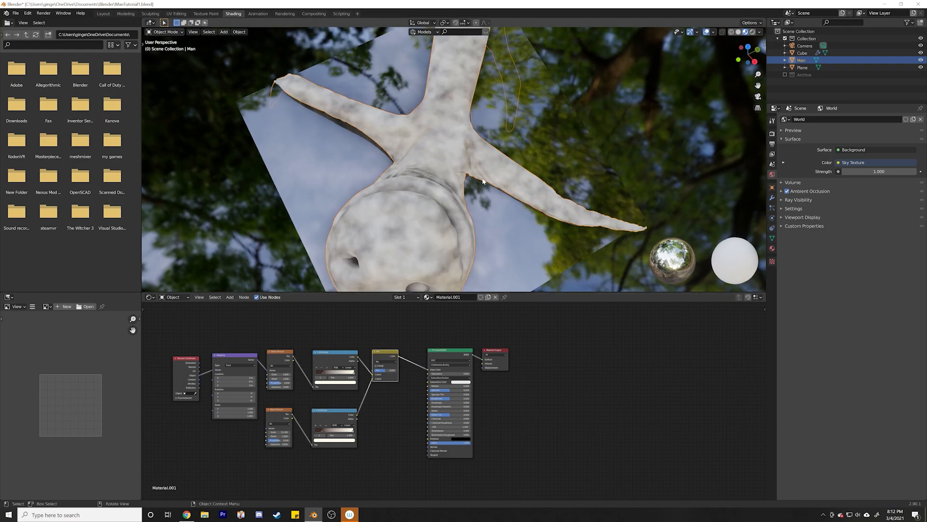
Fine-tune the MixRGB factor to balance the two noise patterns on the Man
scroll(483, 182, down, 3)
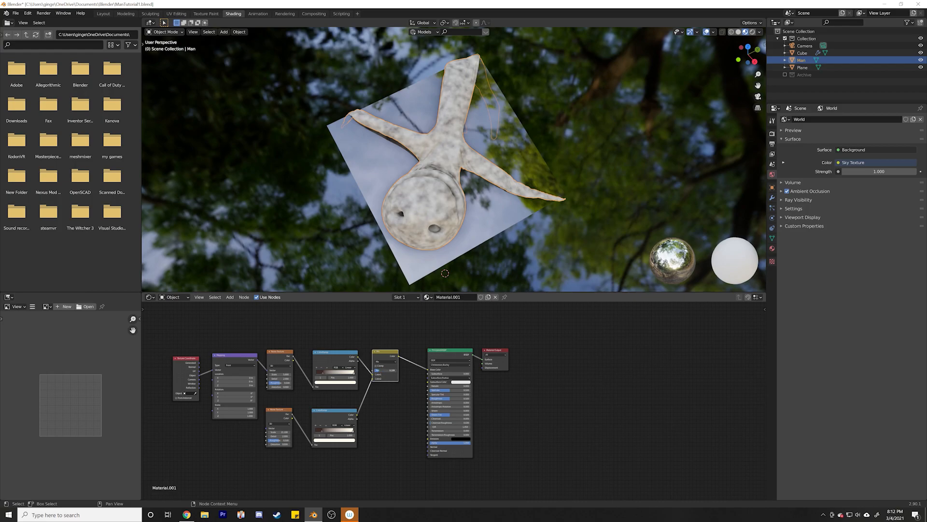
drag(385, 370, 392, 370)
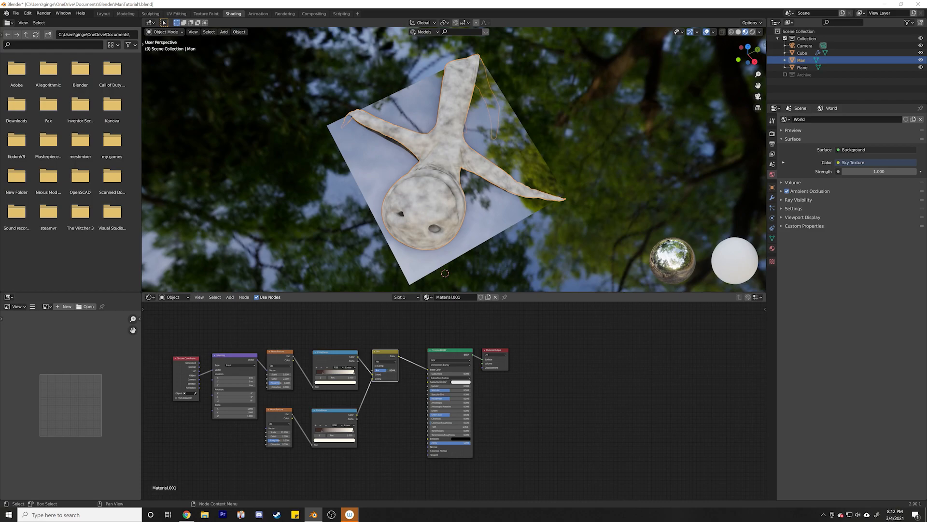
drag(384, 370, 385, 370)
scroll(427, 175, up, 3)
scroll(427, 175, down, 3)
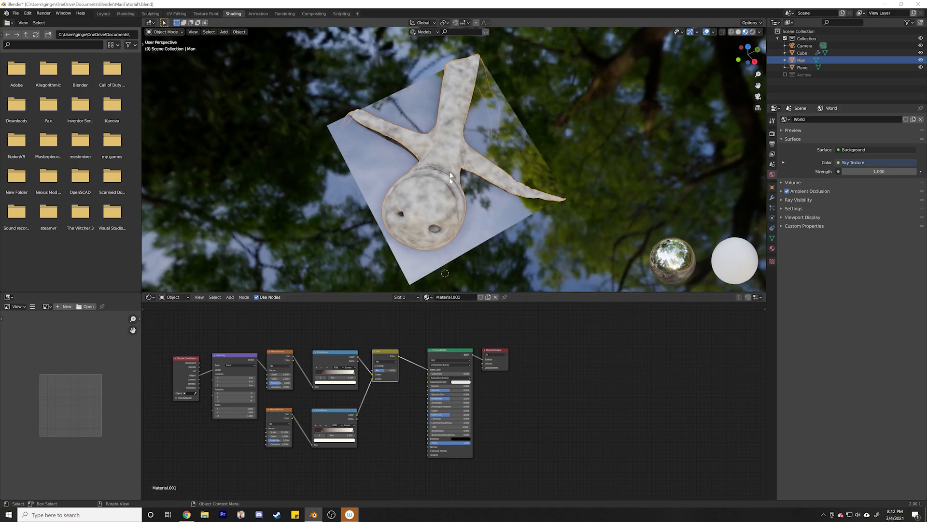
Raise the Principled BSDF's Subsurface amount slightly and set its Subsurface Color to red
middle_drag(421, 169, 483, 154)
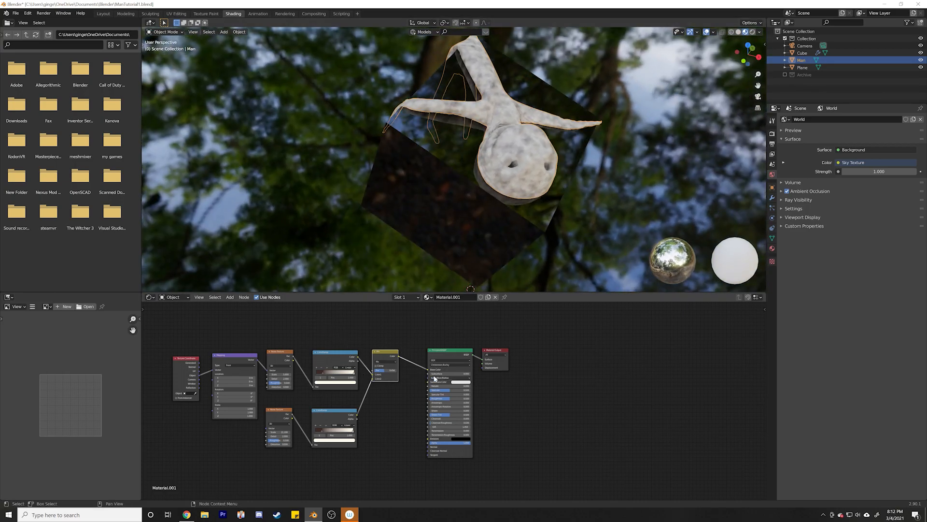
scroll(530, 166, up, 3)
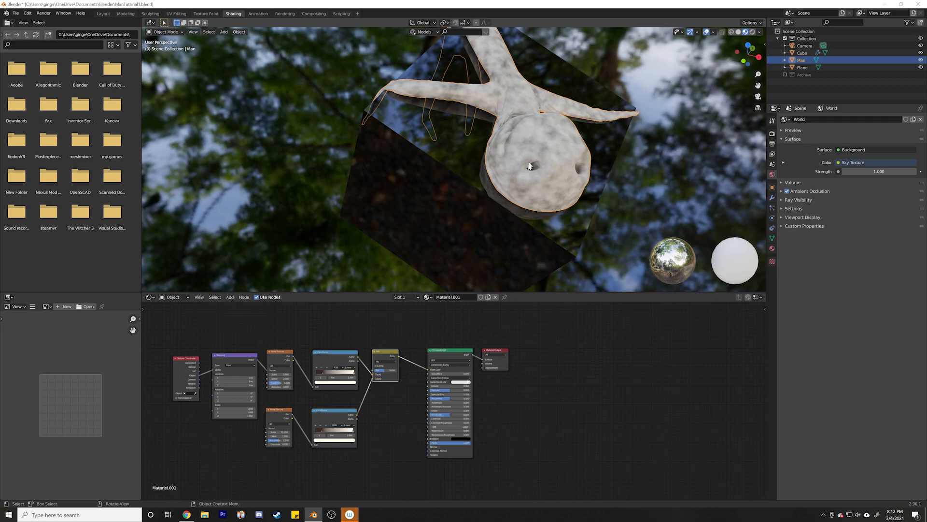
drag(433, 376, 438, 376)
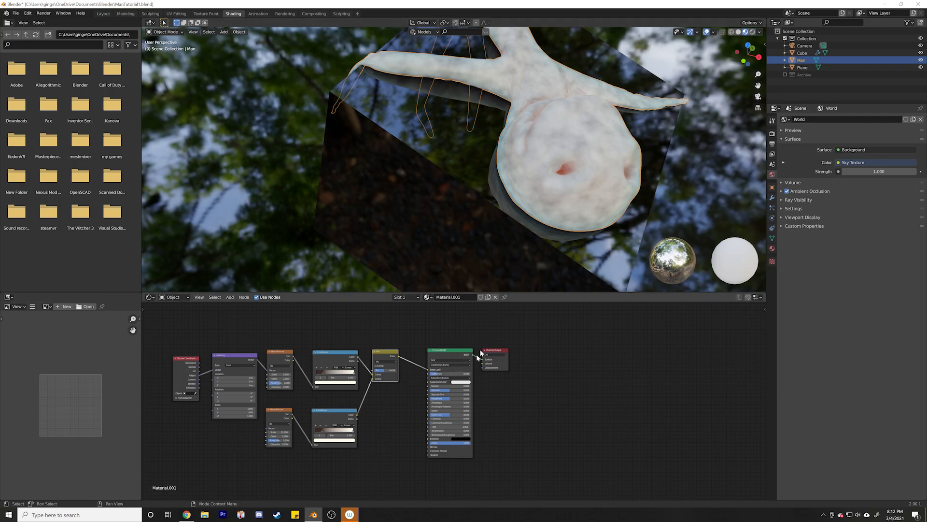
click(459, 382)
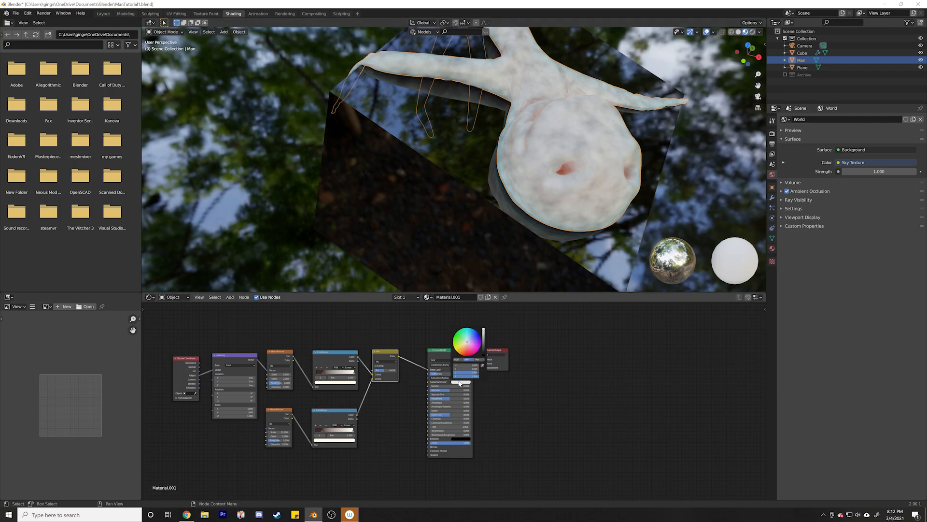
click(466, 351)
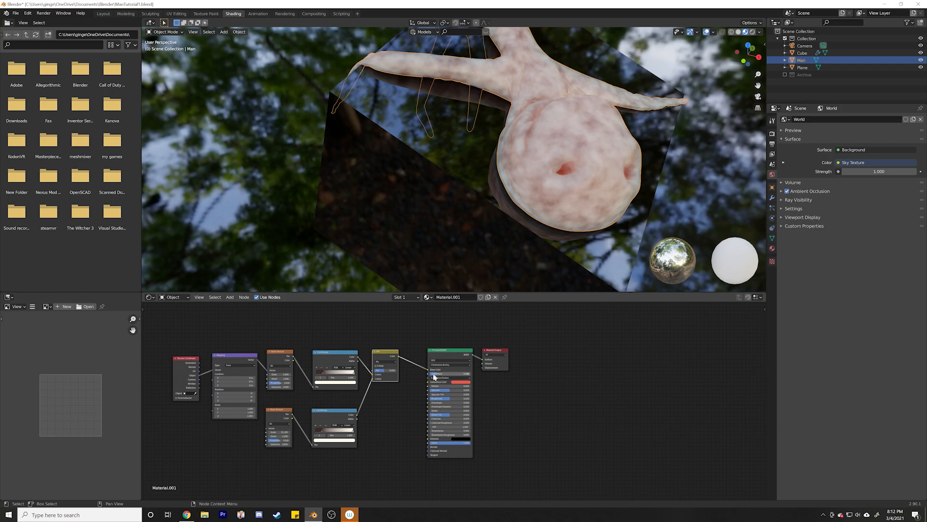
Examine the Man's mottled skin material from several angles, including in rendered shading in the Layout workspace
middle_drag(612, 101, 407, 186)
scroll(422, 193, down, 2)
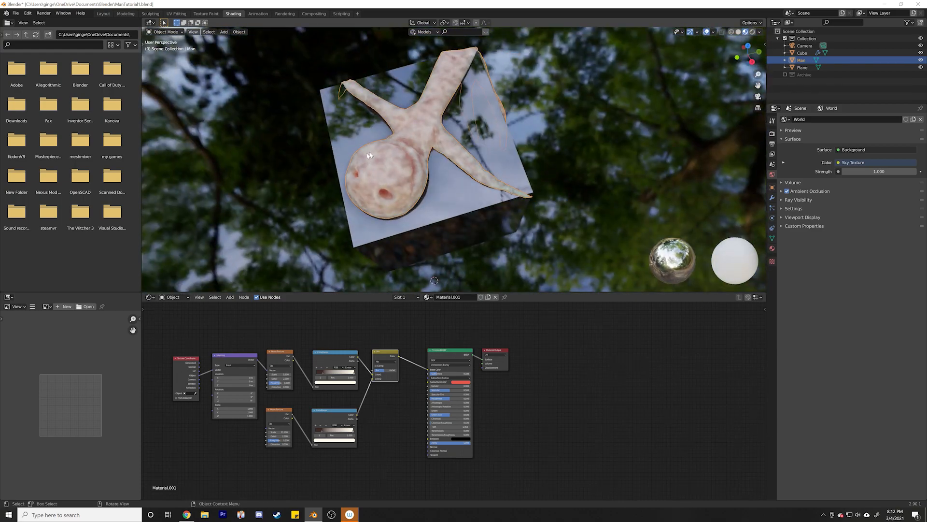
click(105, 14)
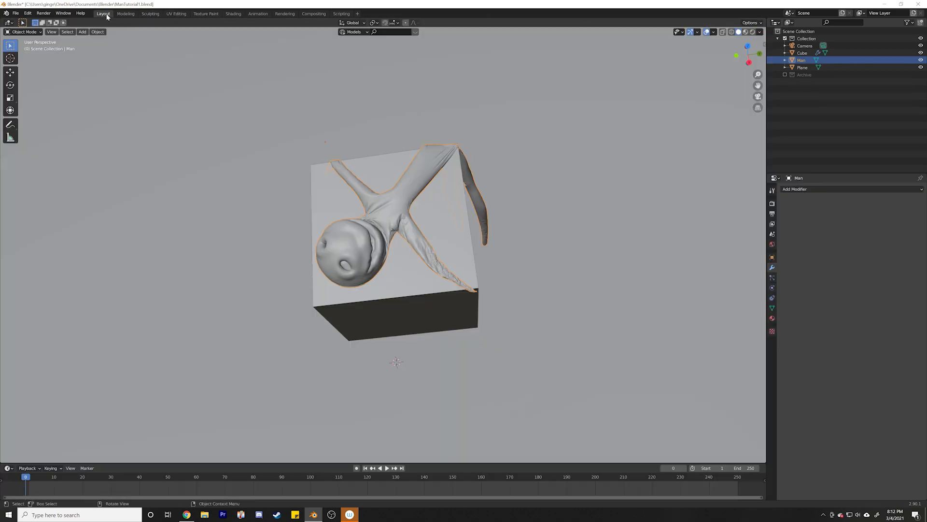
click(753, 32)
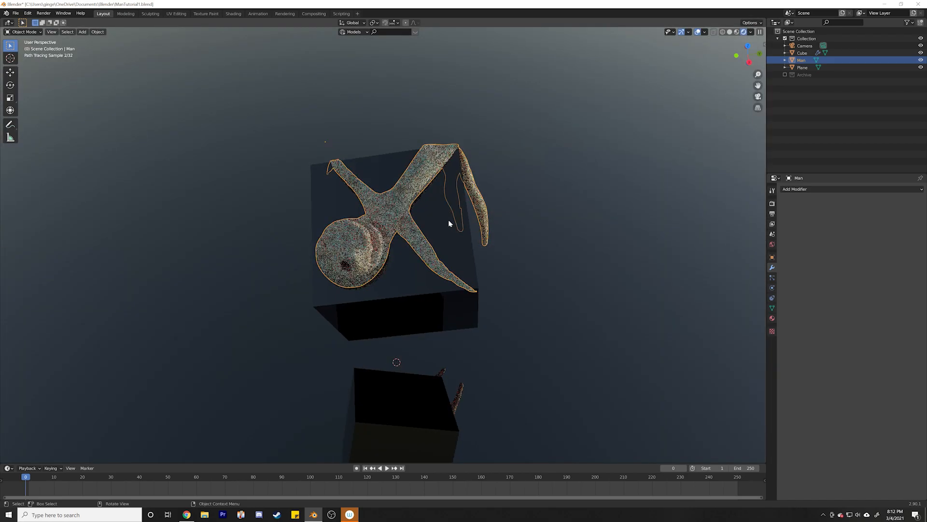
middle_drag(443, 183, 452, 213)
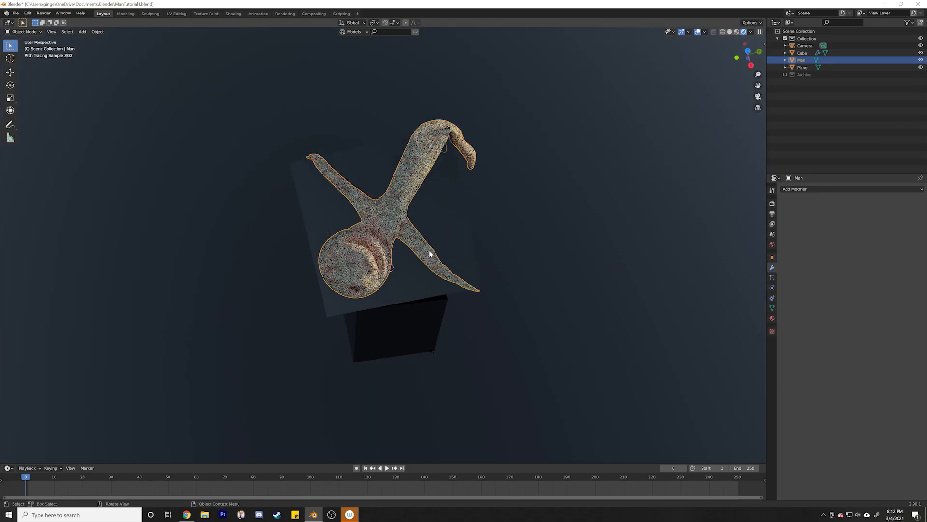
scroll(415, 252, down, 5)
middle_drag(404, 252, 405, 223)
scroll(383, 242, up, 3)
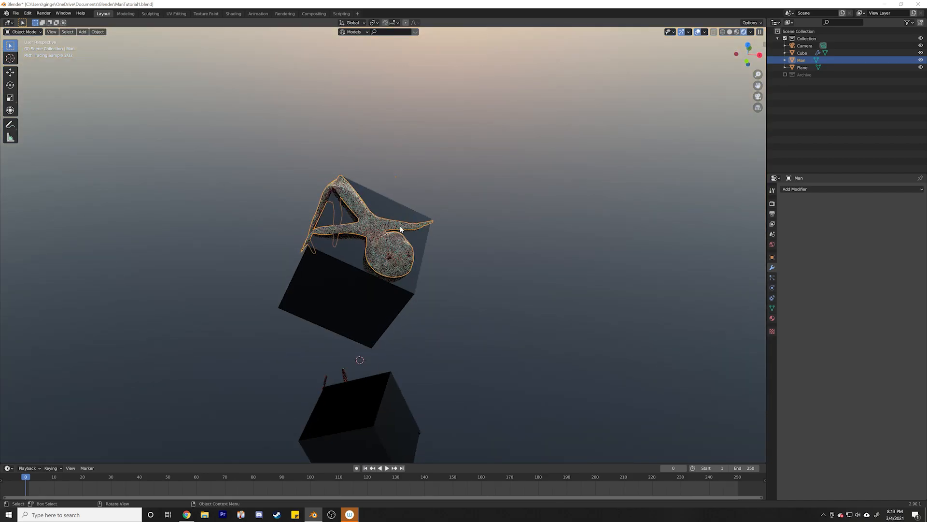